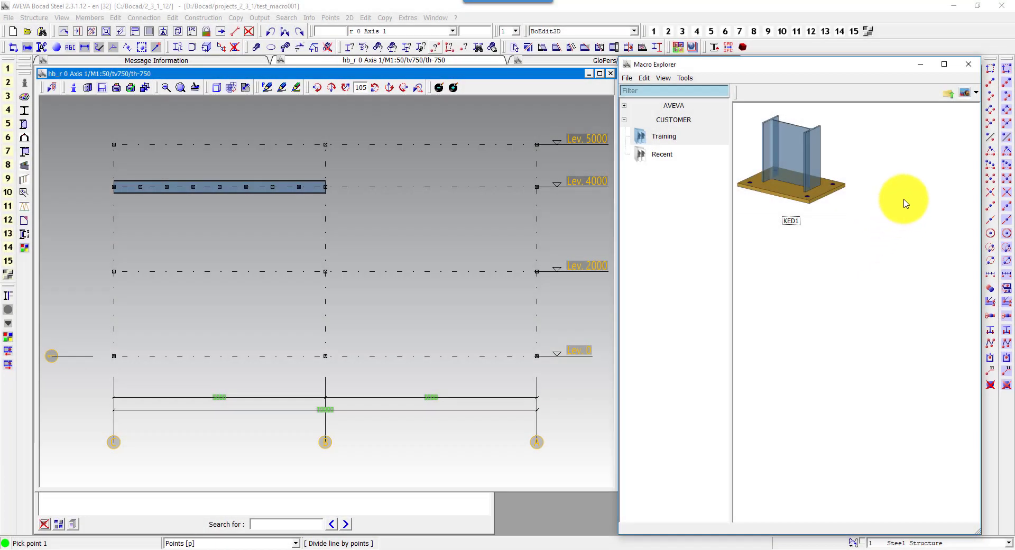
- Add a bo_joint macro KED2 with description 'Stiffeners' to the Training macros
right_click(906, 203)
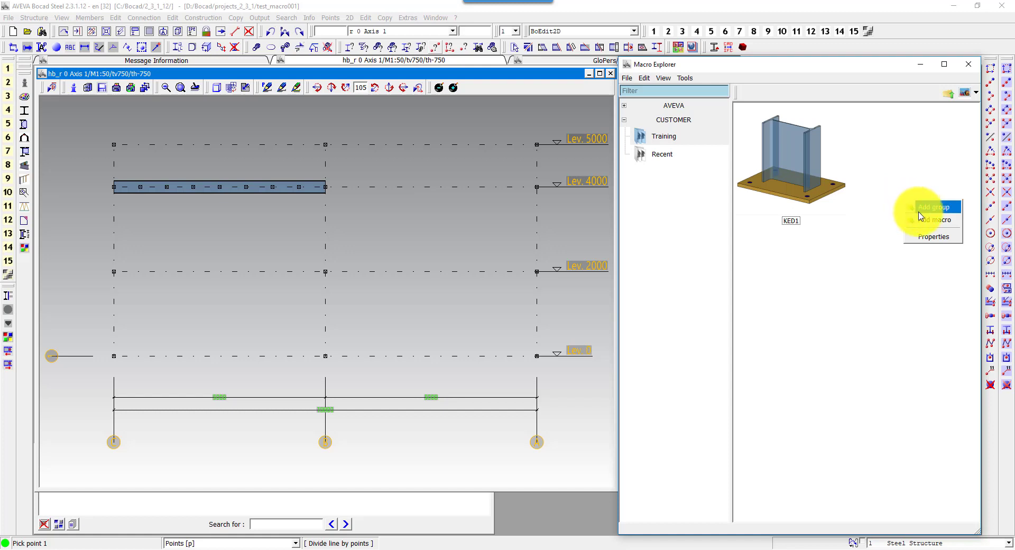
click(924, 219)
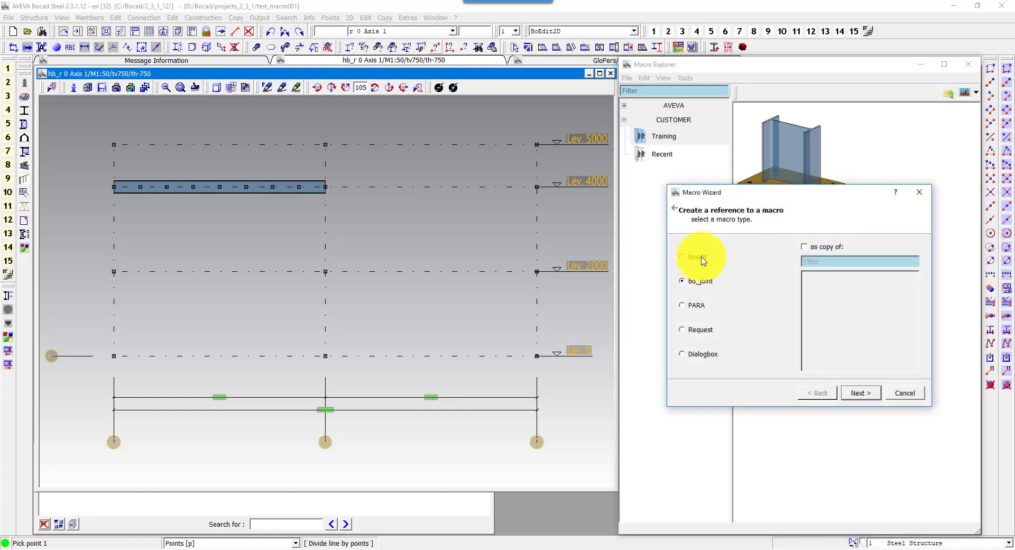
click(696, 257)
click(862, 393)
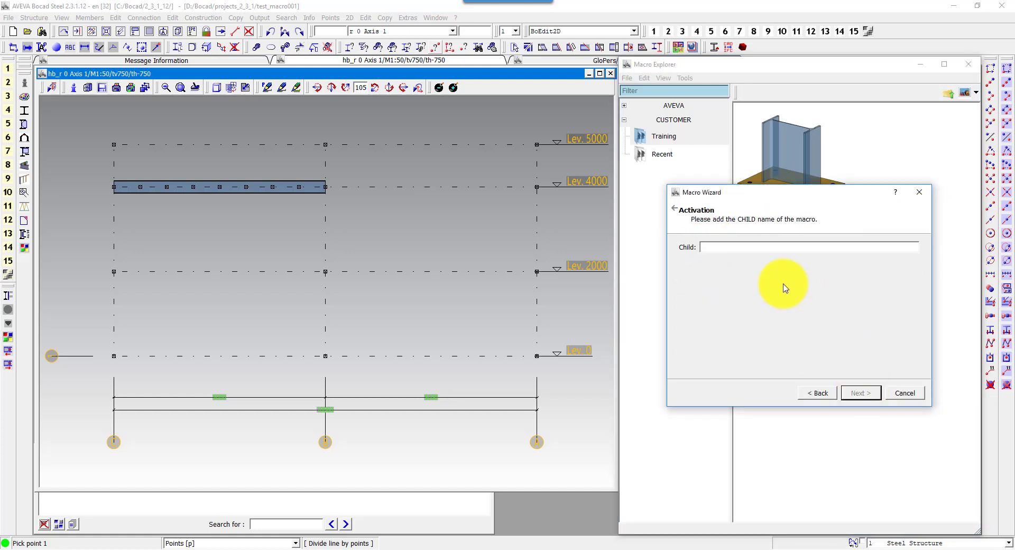
text(KED2)
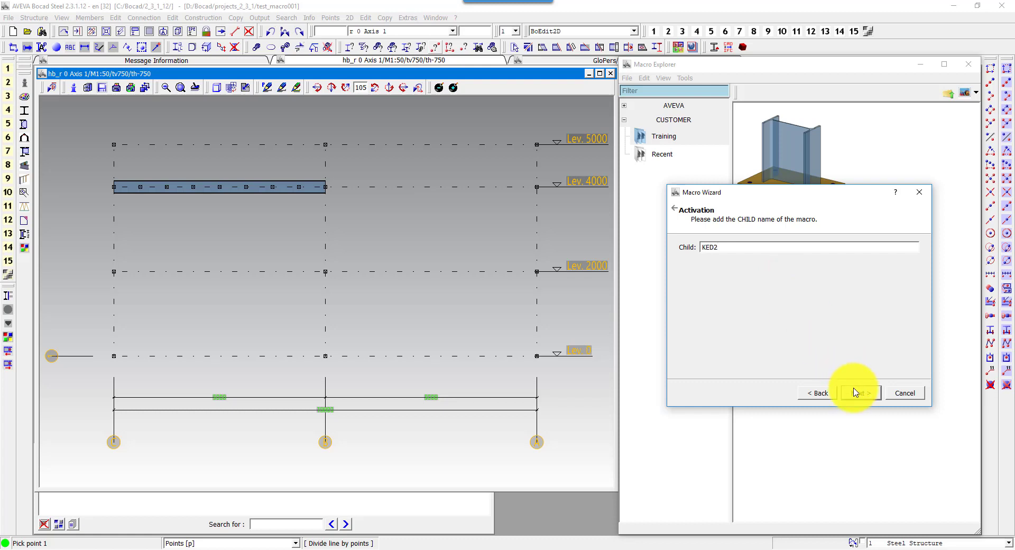
click(857, 393)
click(754, 261)
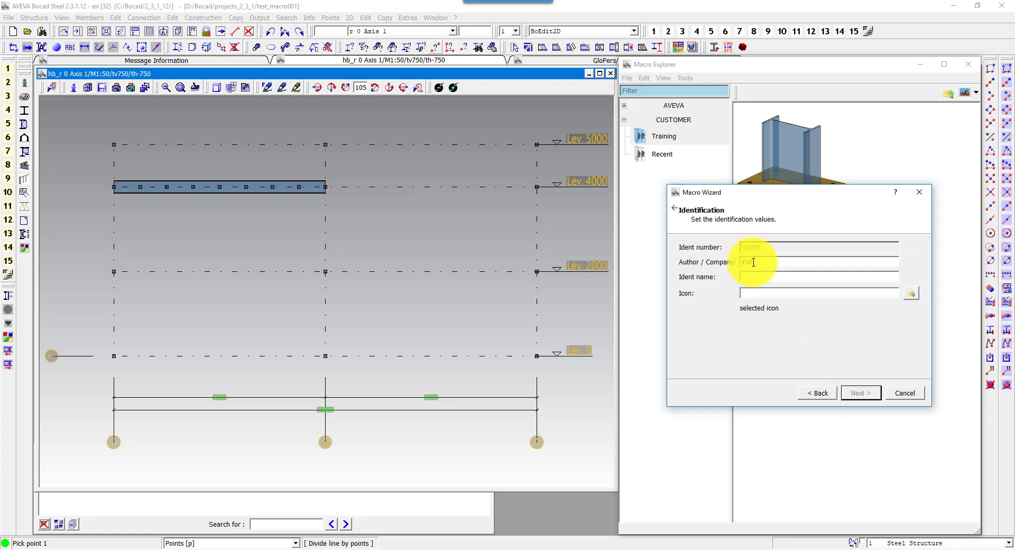
key(Tab)
text(KED)
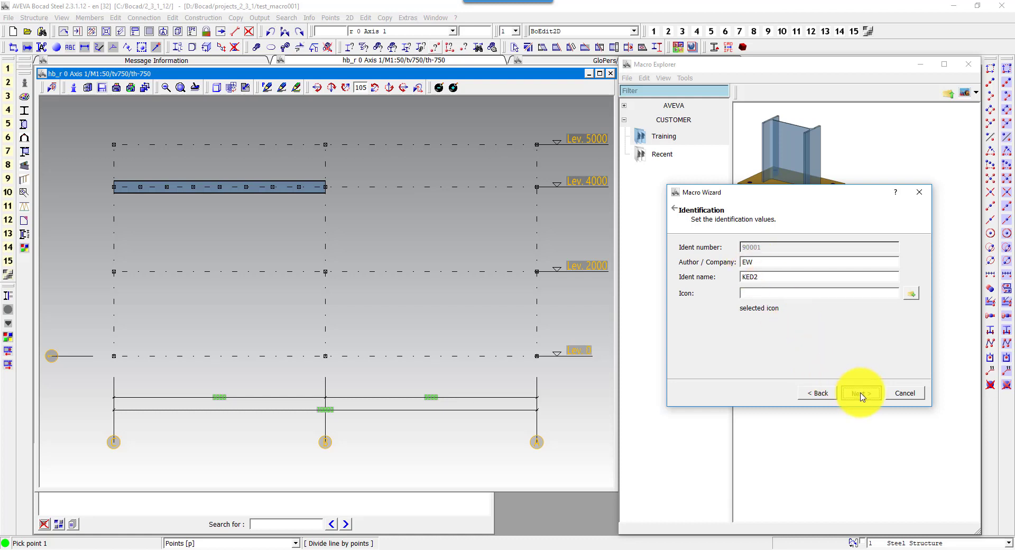
click(861, 393)
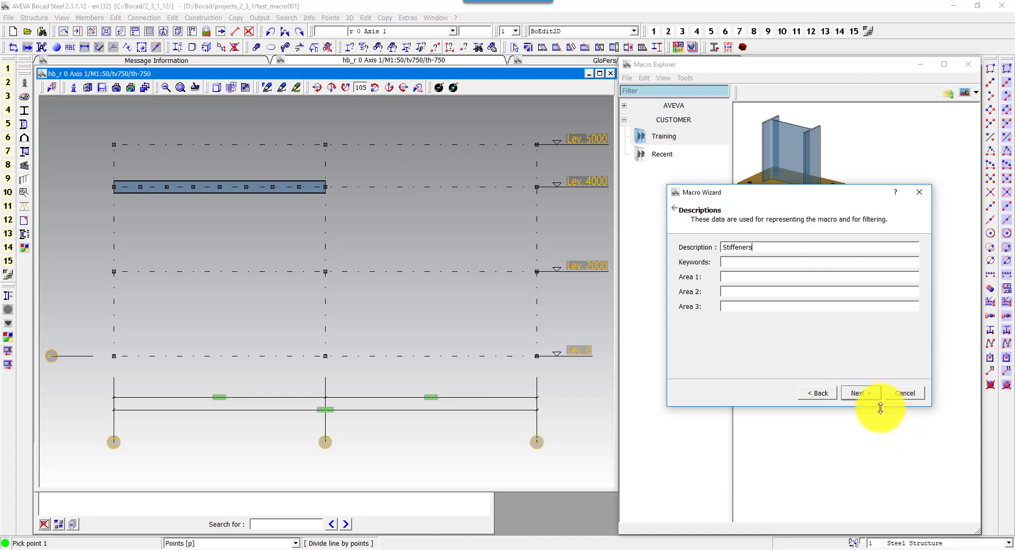
click(869, 395)
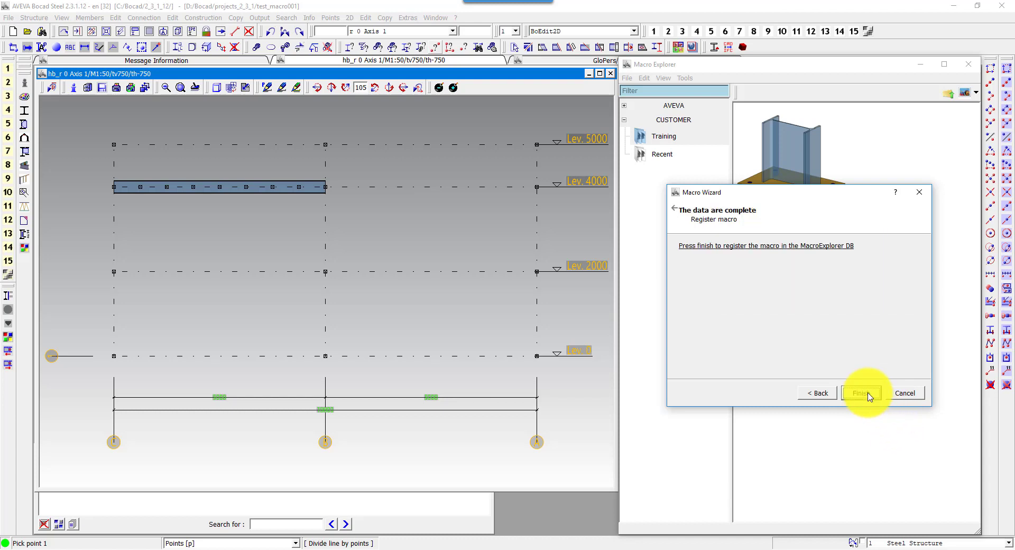
click(868, 395)
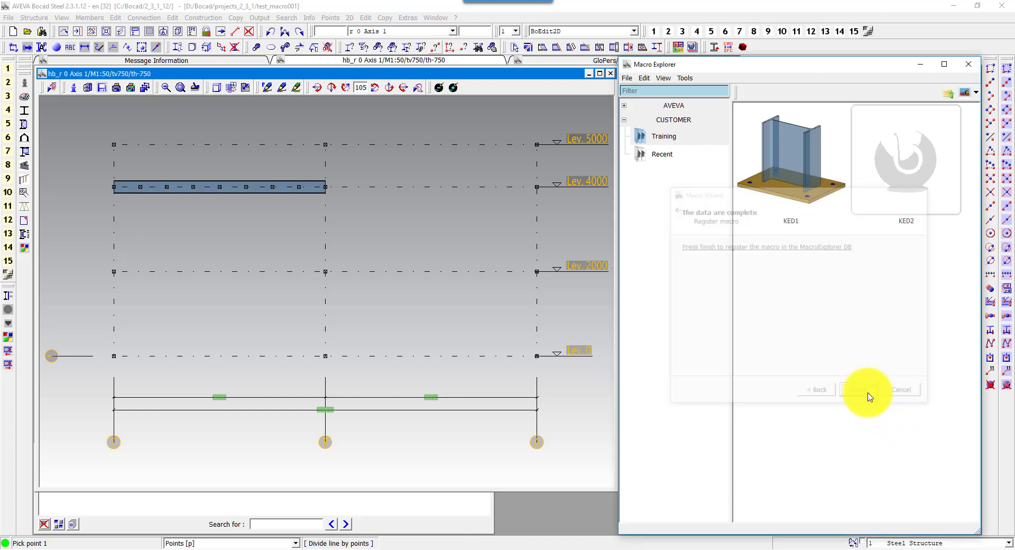
- Open KED1 and load the original ked1_dummy.fsc configuration
double_click(804, 173)
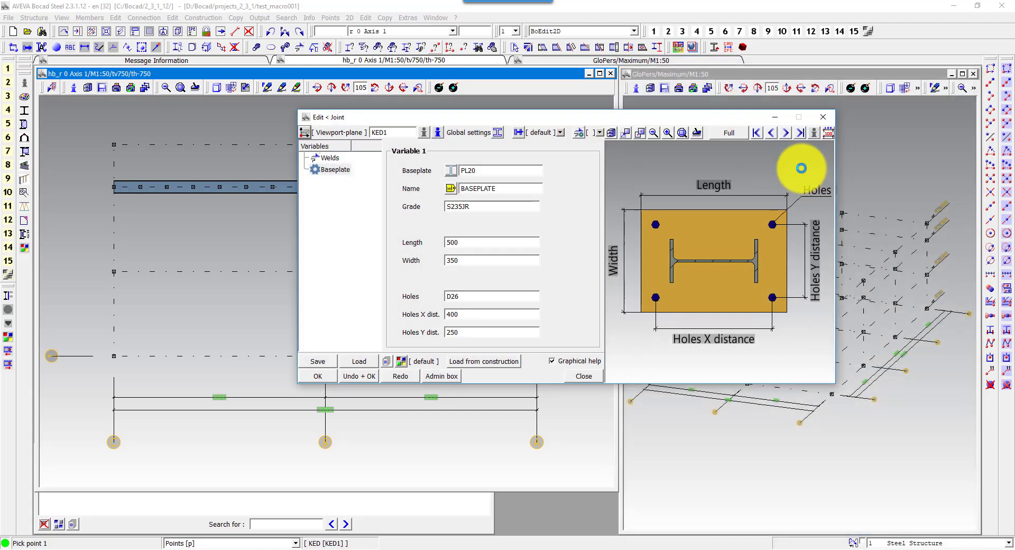
click(356, 361)
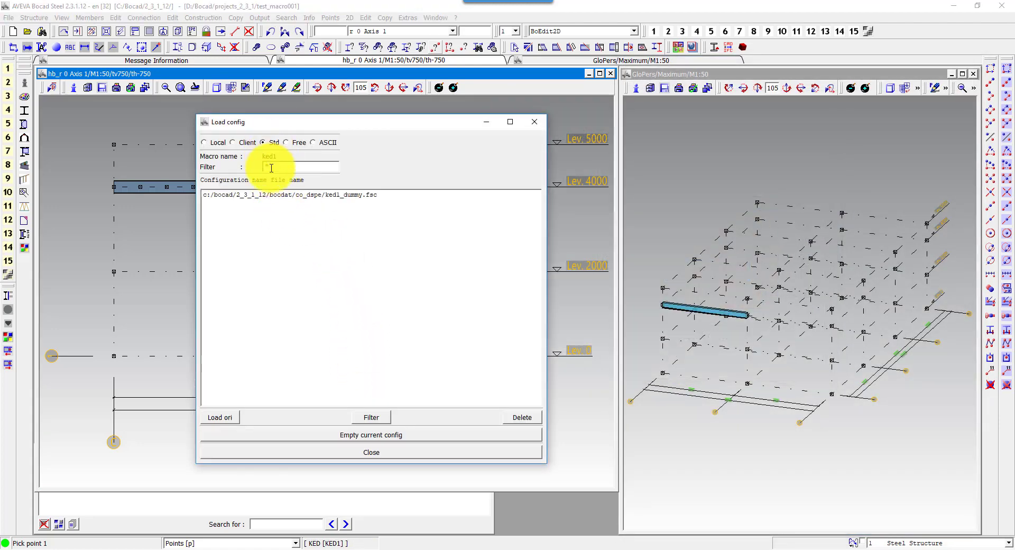
click(269, 195)
click(224, 416)
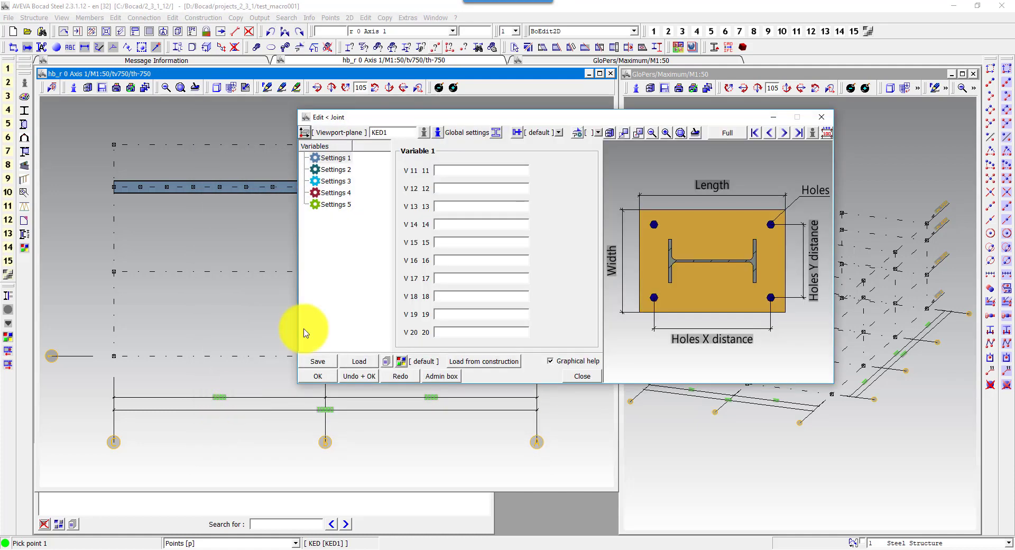
- Save the configuration as client 'default' for macro ked2 and close the joint editor
click(319, 361)
text(ked2)
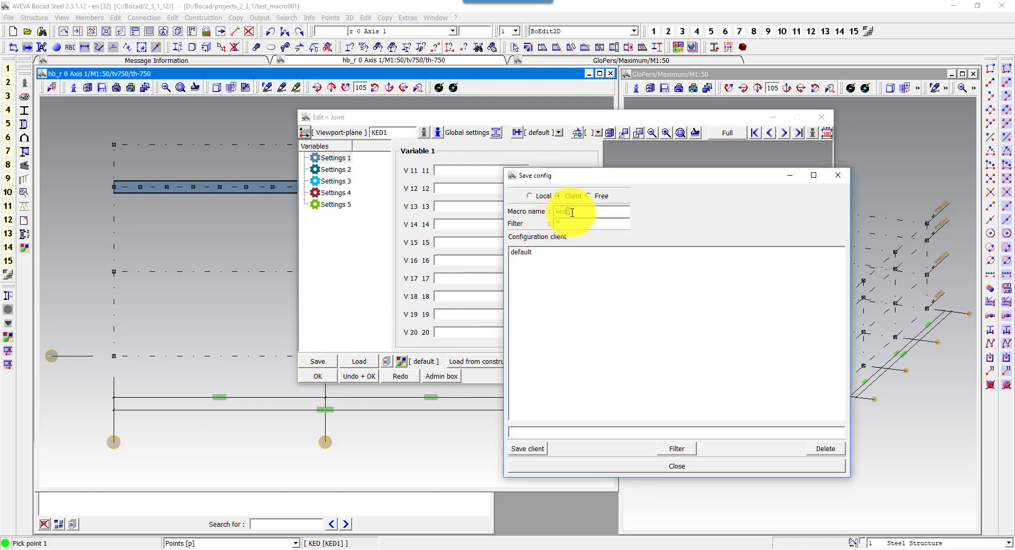
click(548, 252)
double_click(523, 432)
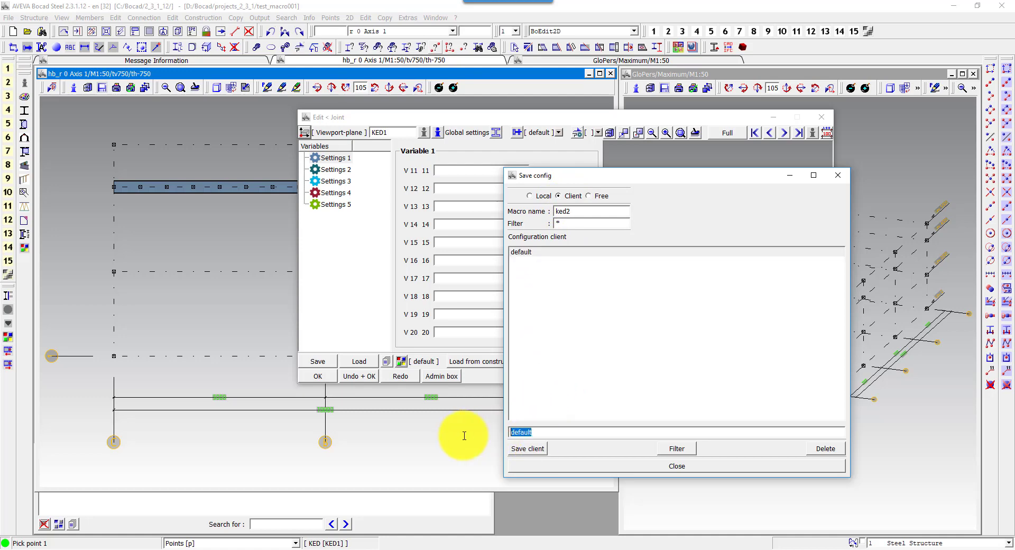
click(531, 449)
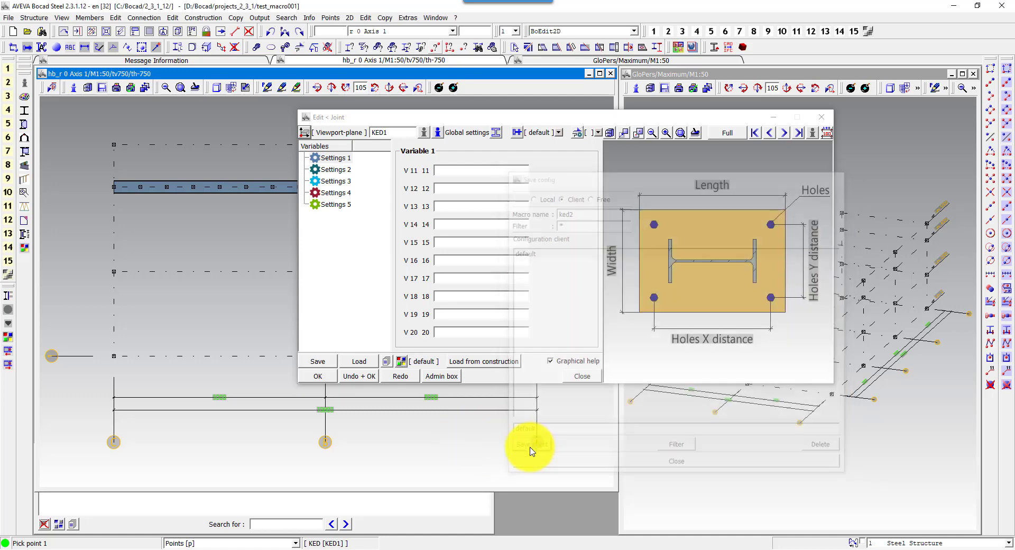
click(566, 378)
- Open KED2 from the Macro Explorer and rename weld 1 to 'Weld stiffeners'
click(200, 17)
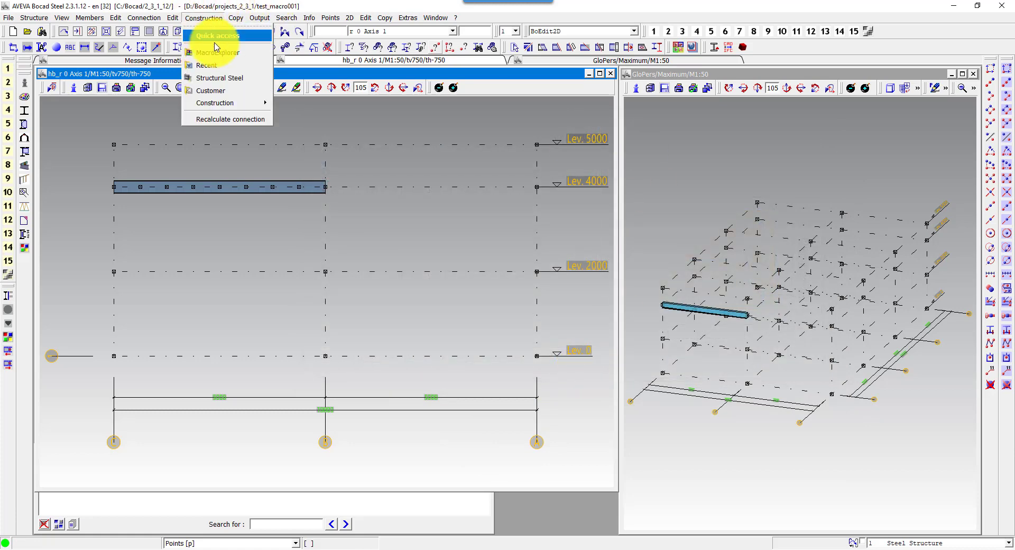
click(218, 48)
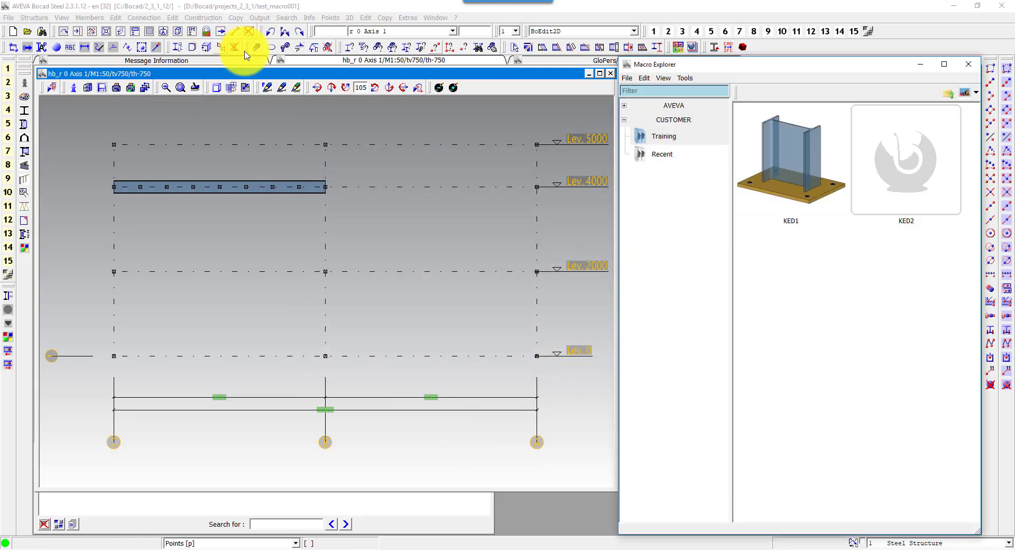
double_click(894, 163)
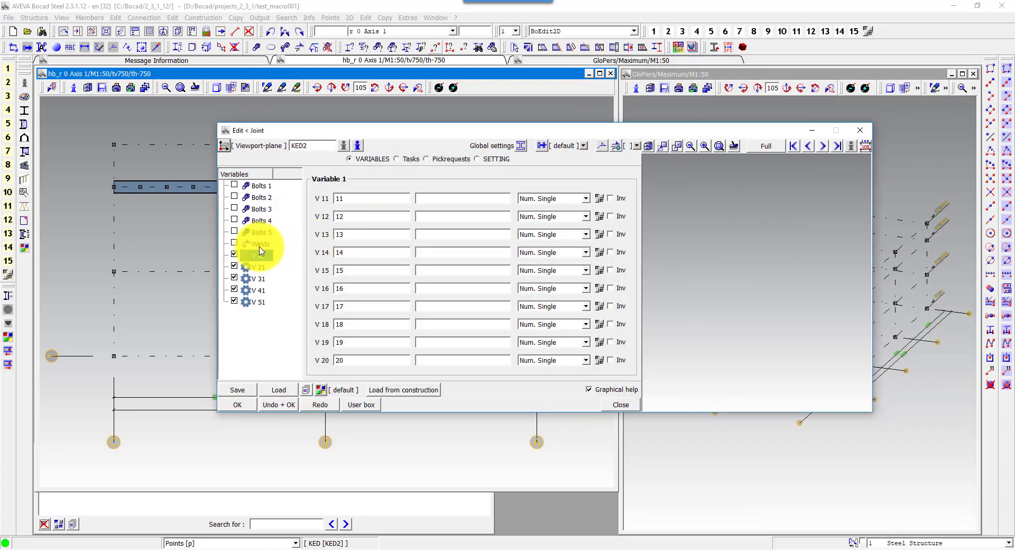
click(259, 243)
drag(358, 194, 295, 200)
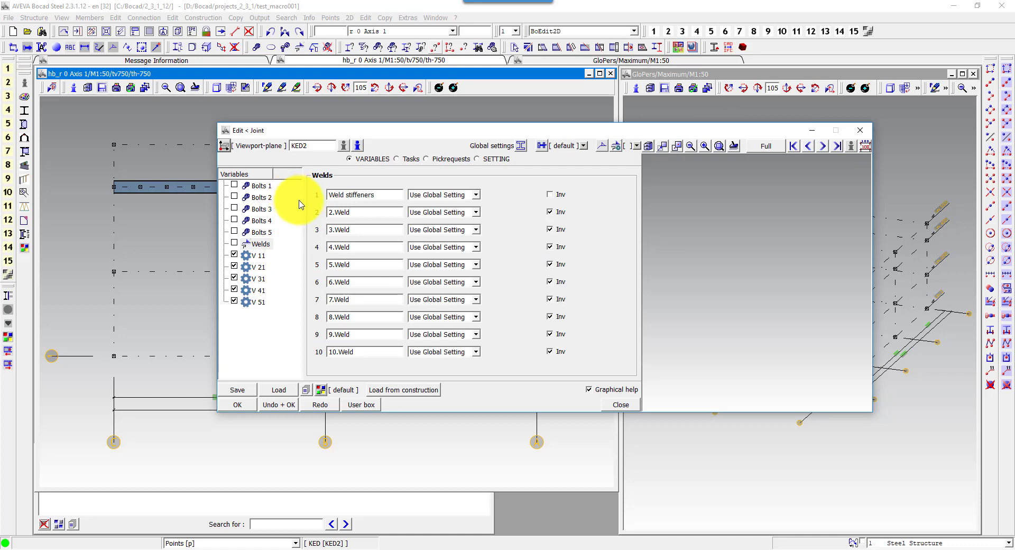
- Clear the default weld names for welds 2 through 10
scroll(437, 196, down, 1)
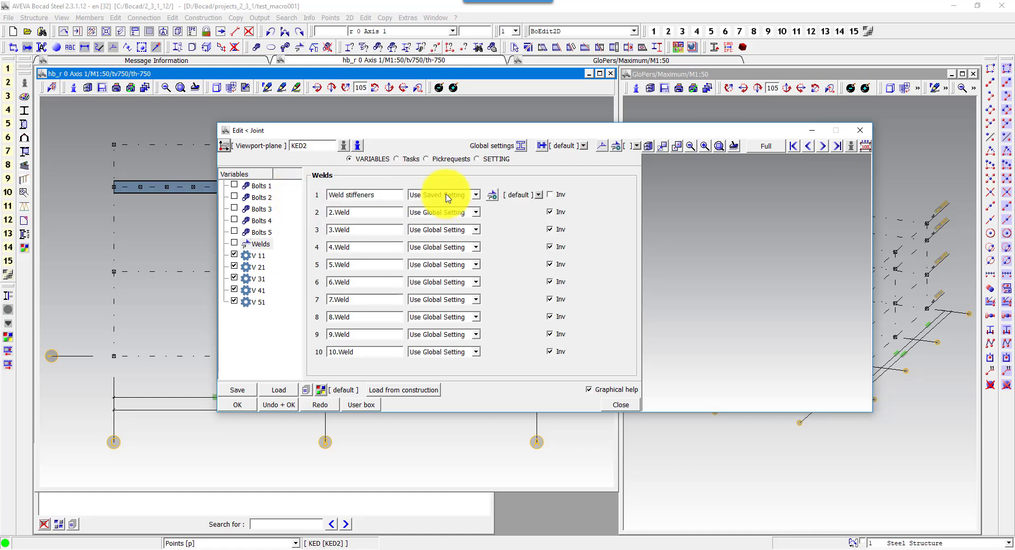
double_click(386, 212)
key(Delete)
double_click(370, 230)
key(Delete)
double_click(362, 247)
key(Delete)
double_click(338, 265)
key(Delete)
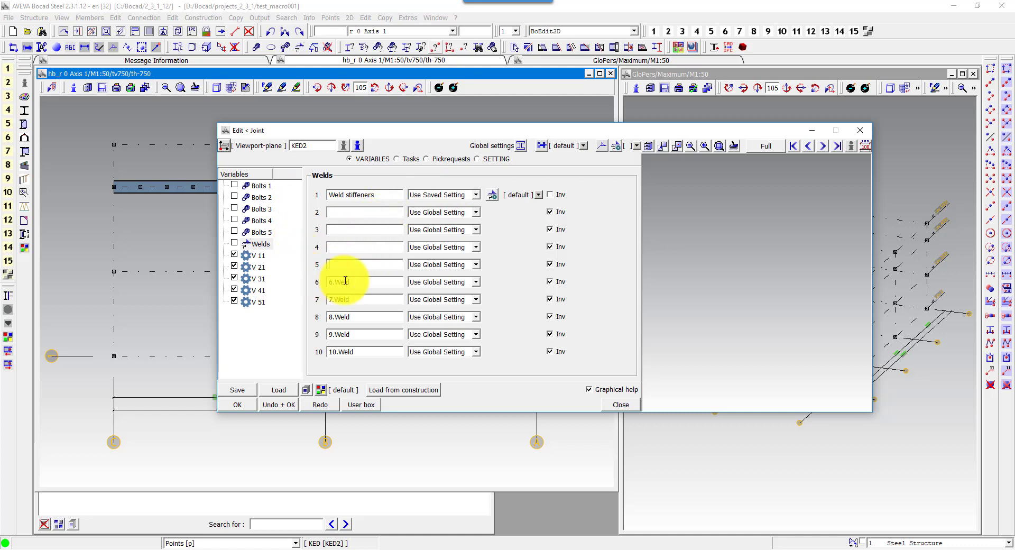
double_click(339, 282)
key(Delete)
double_click(339, 299)
key(Delete)
key(Delete)
double_click(333, 334)
key(Delete)
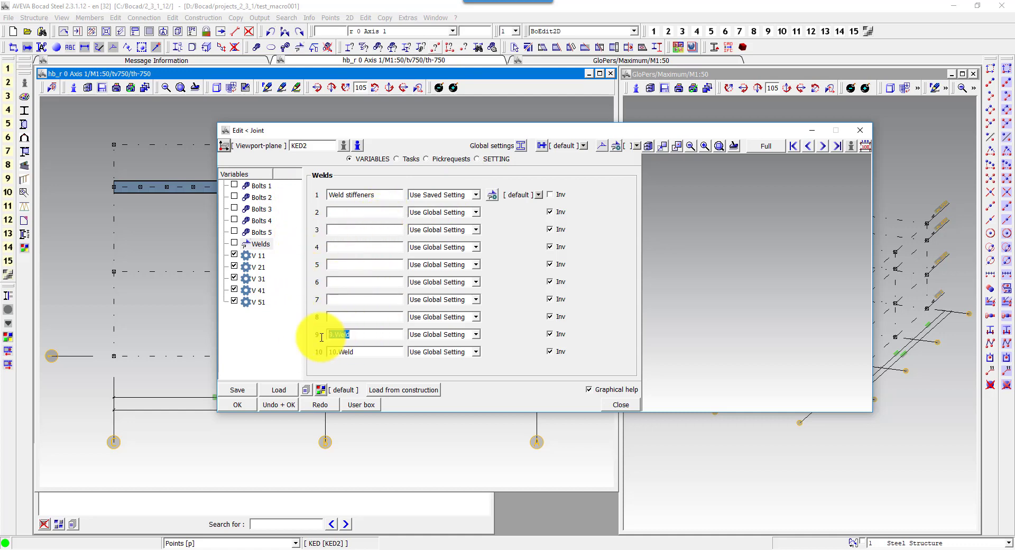
double_click(333, 352)
key(Delete)
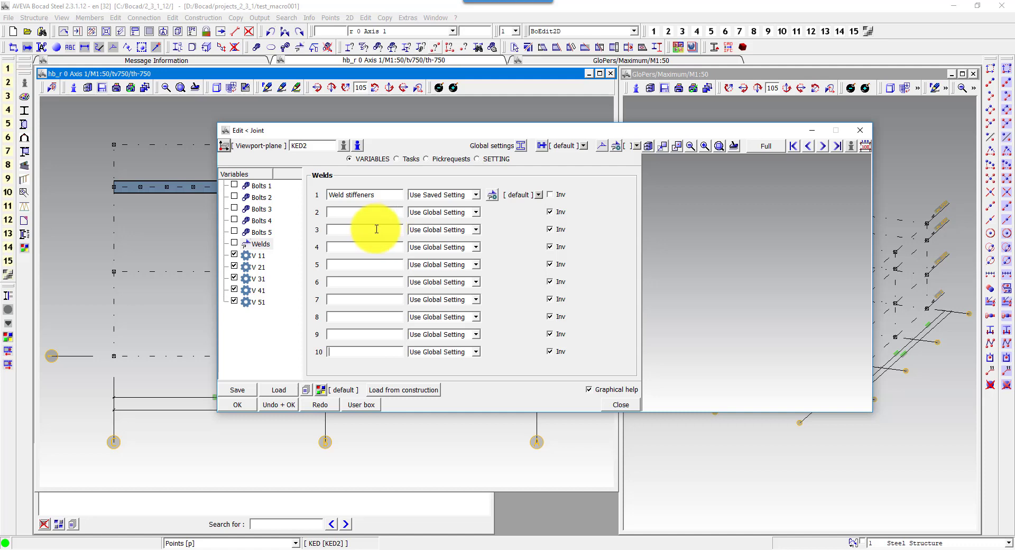
- Activate Welds and V 11, and turn off the unused variable groups V 21–V 51
click(248, 244)
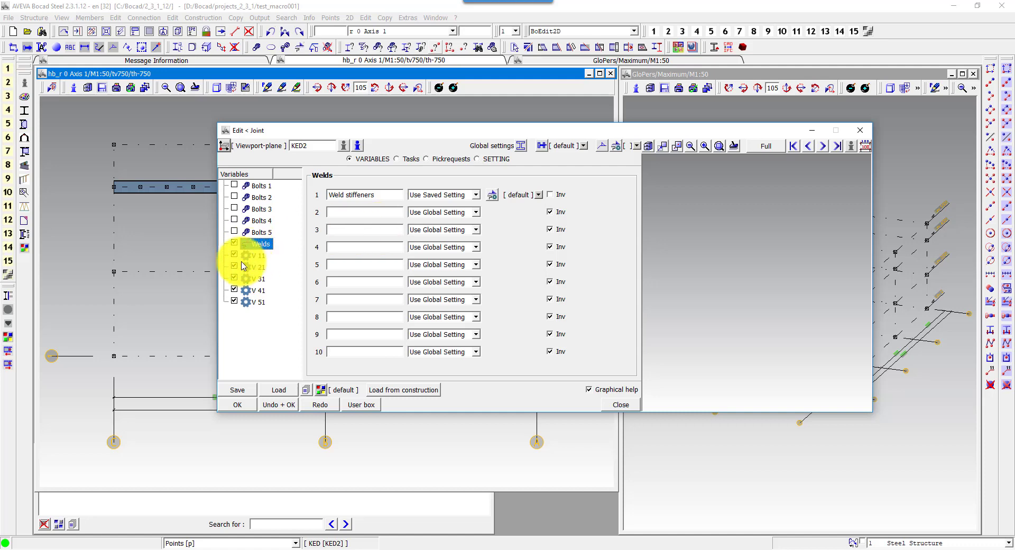
click(249, 290)
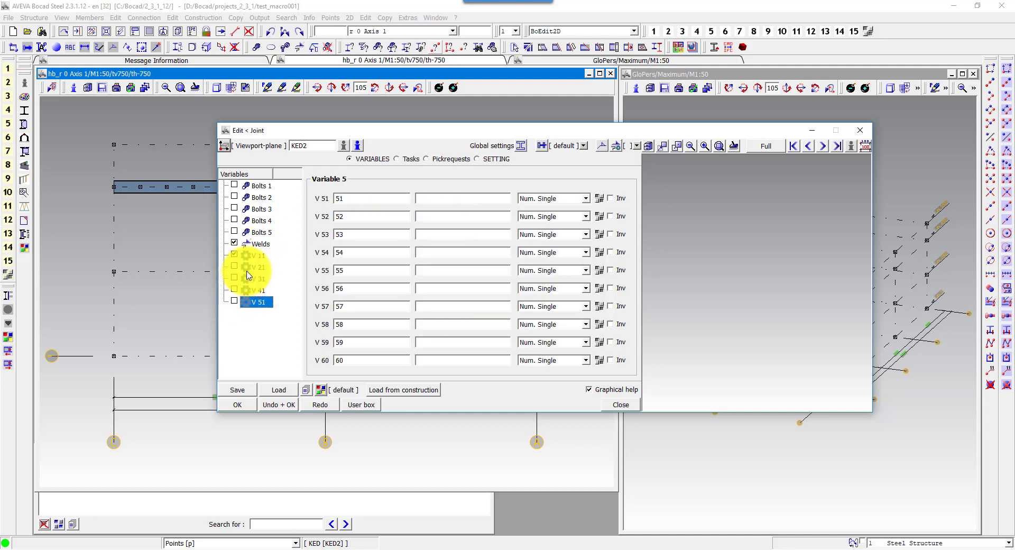
click(257, 255)
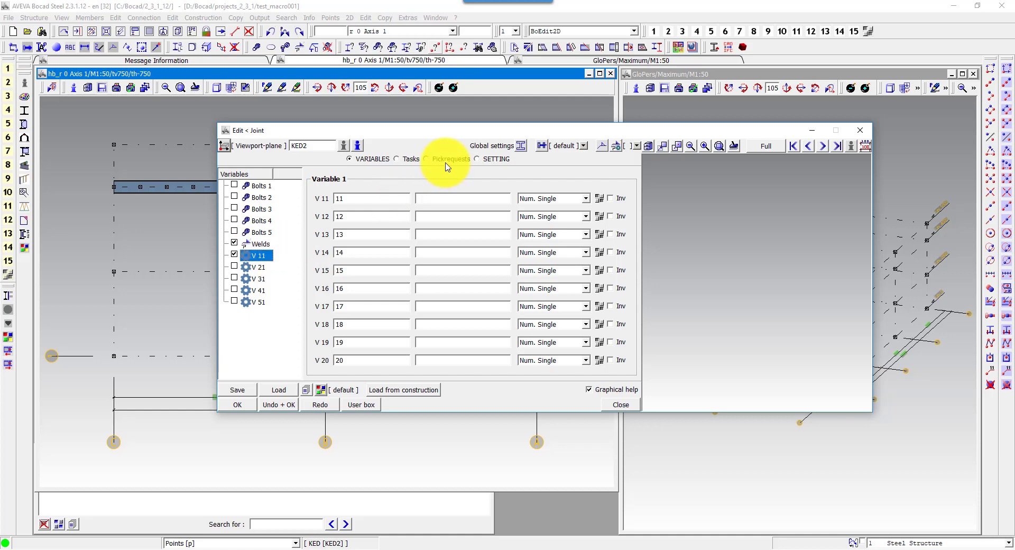
- Edit the Setting 1 info text on the icon and info page
click(489, 159)
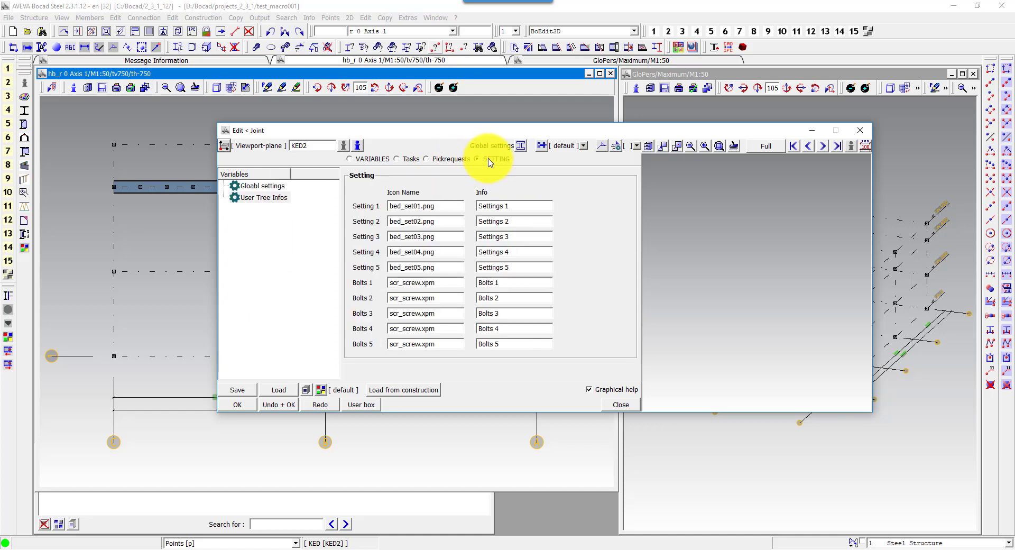
double_click(485, 206)
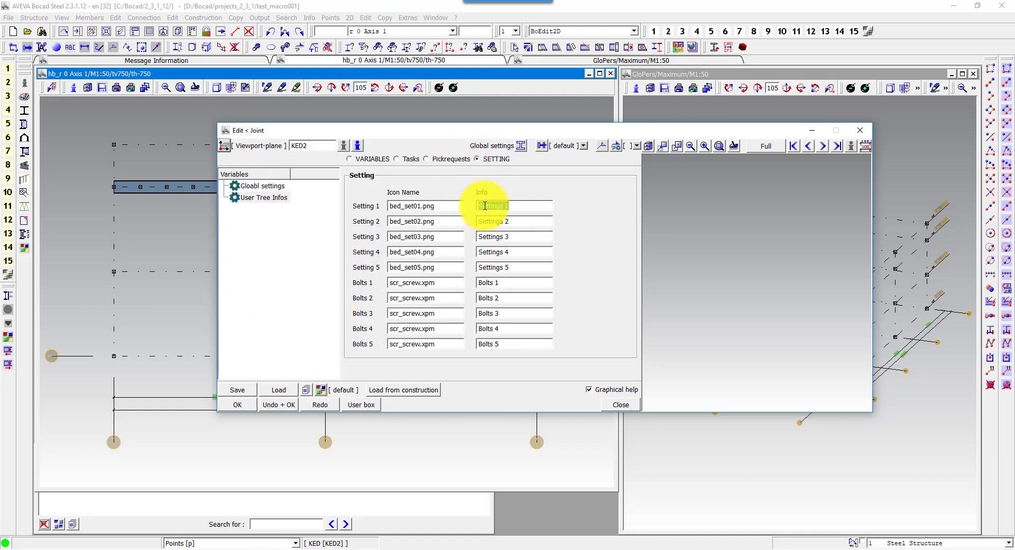
text(S)
click(267, 186)
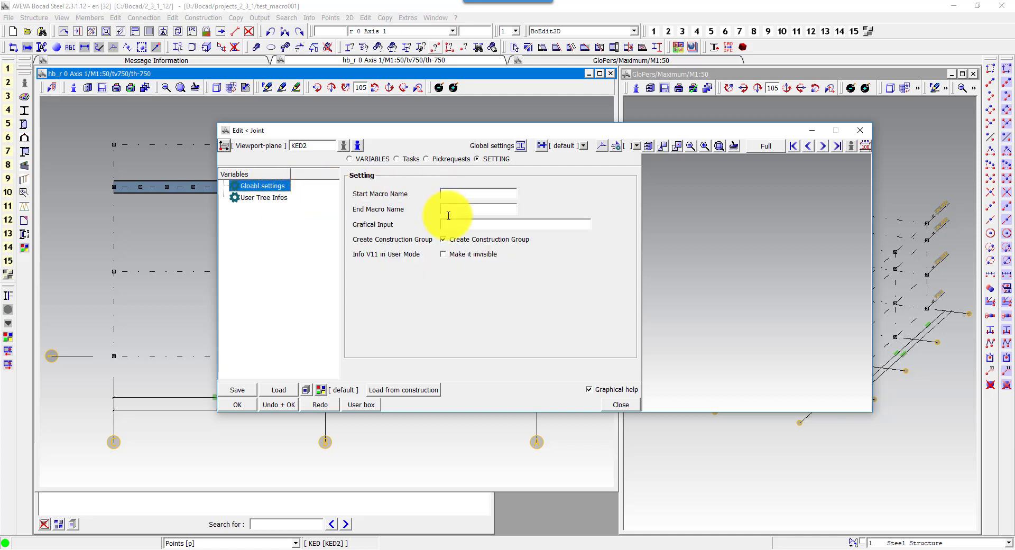
click(264, 198)
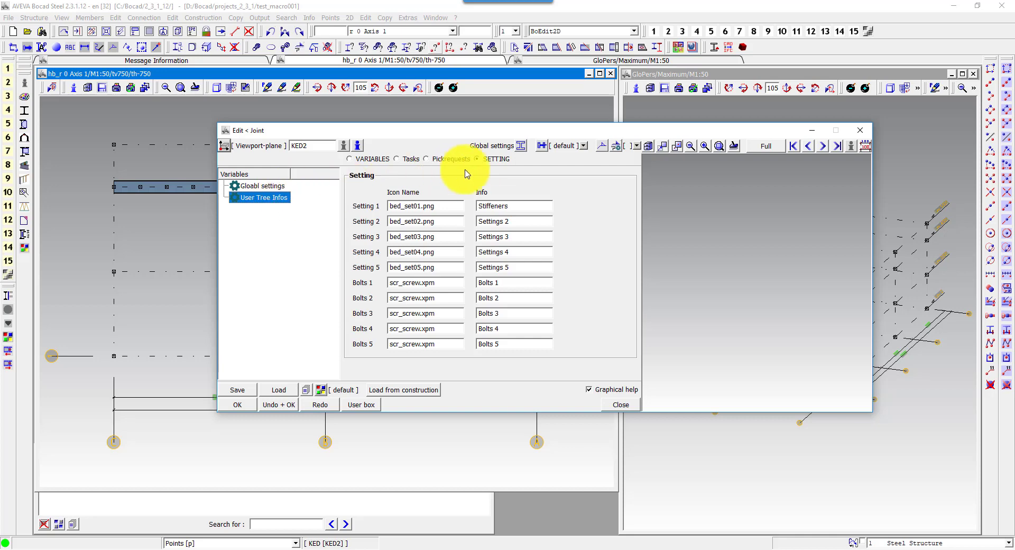
- Require Main member and Location points as Points, with the reference plane Square to member
click(451, 159)
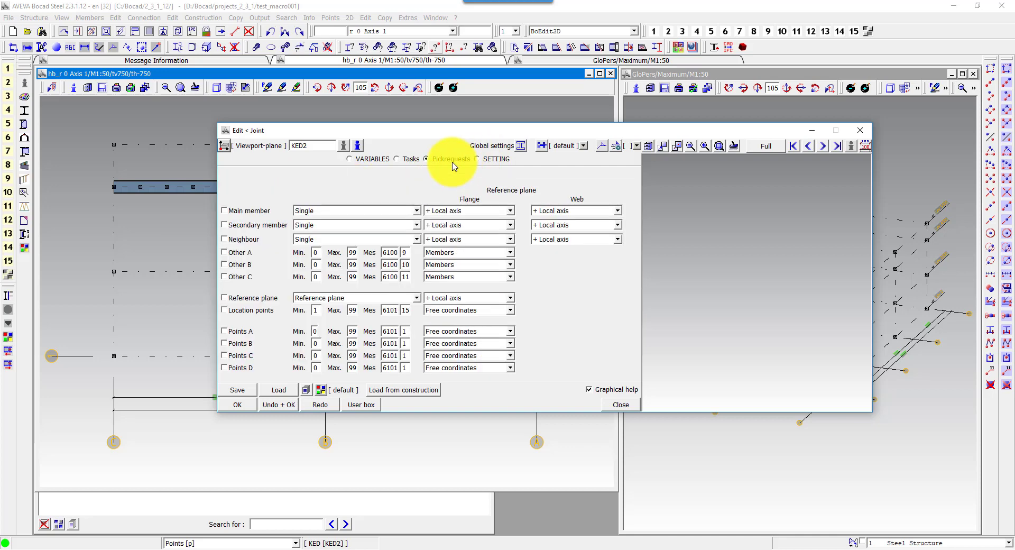
click(225, 210)
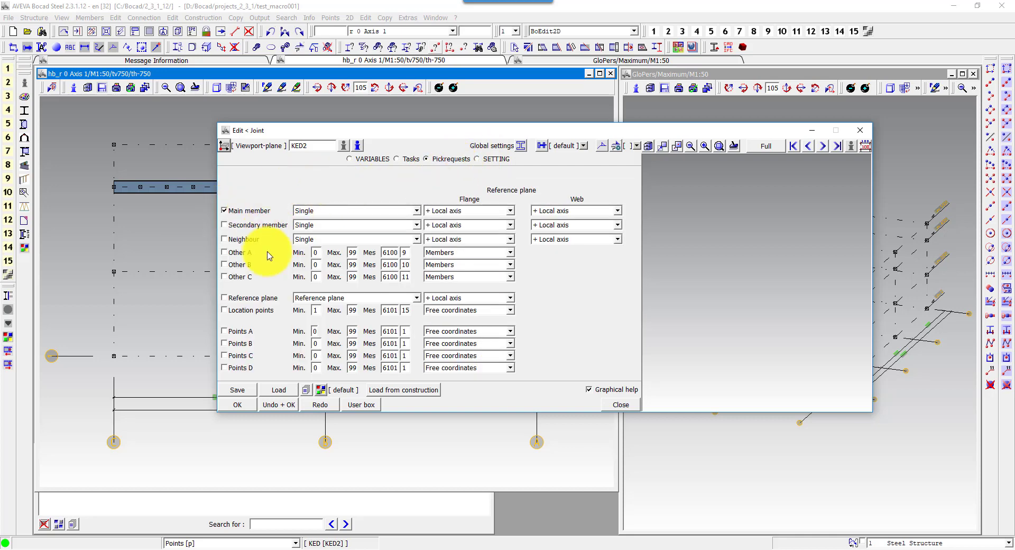
click(224, 310)
click(307, 299)
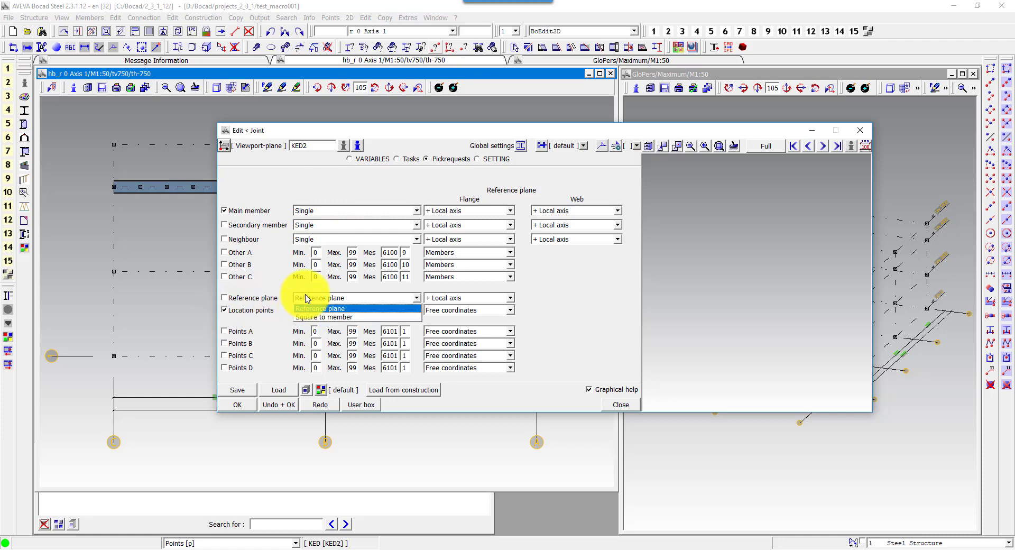
click(306, 317)
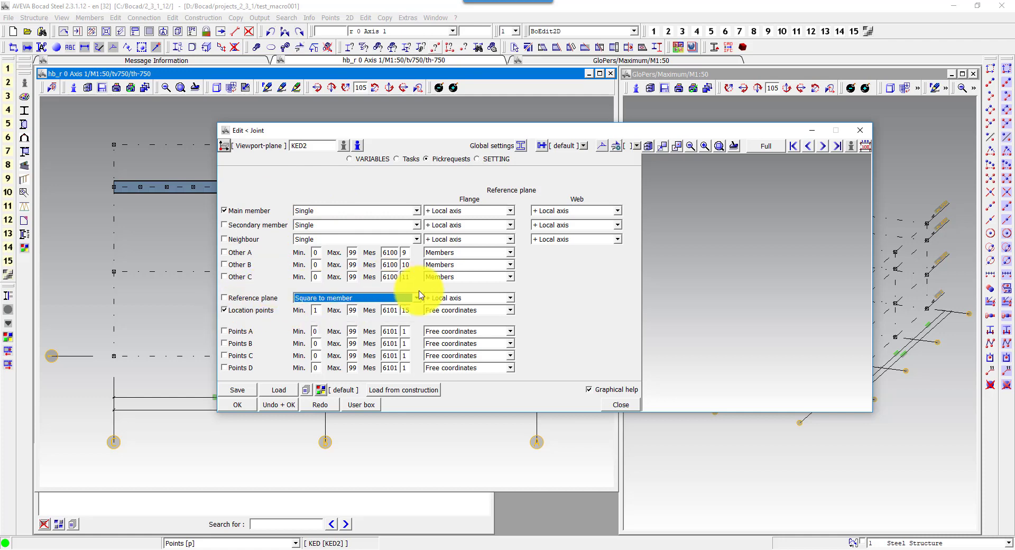
click(433, 310)
click(439, 324)
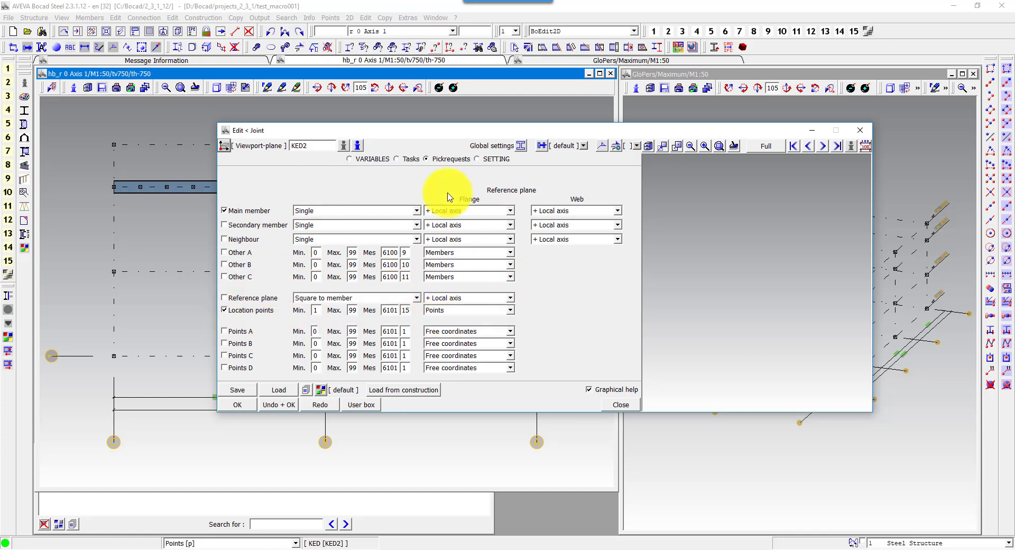
click(396, 159)
- Rename V 11 to Stiffeners and make it a Member Section selection variable
click(380, 161)
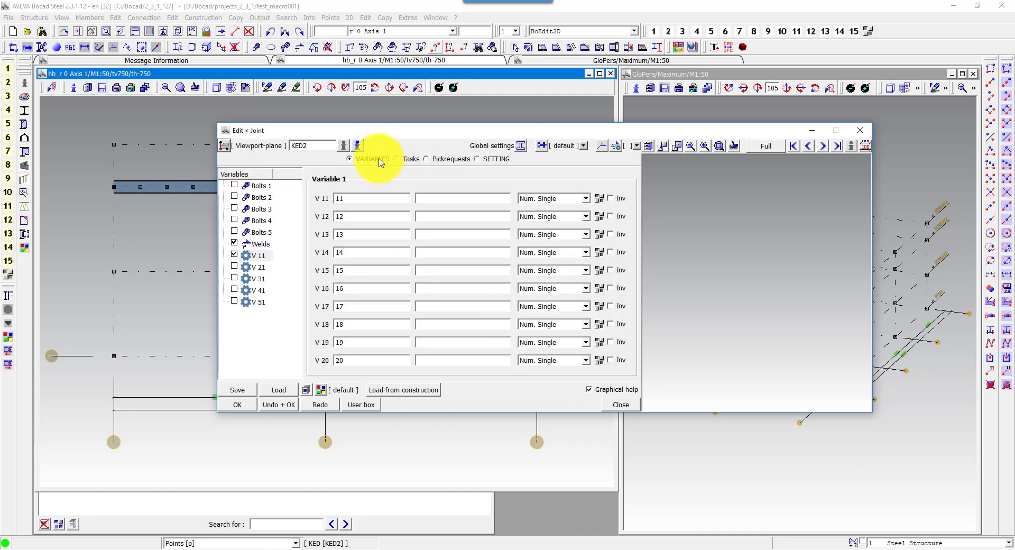
double_click(366, 198)
text(Stiffeners)
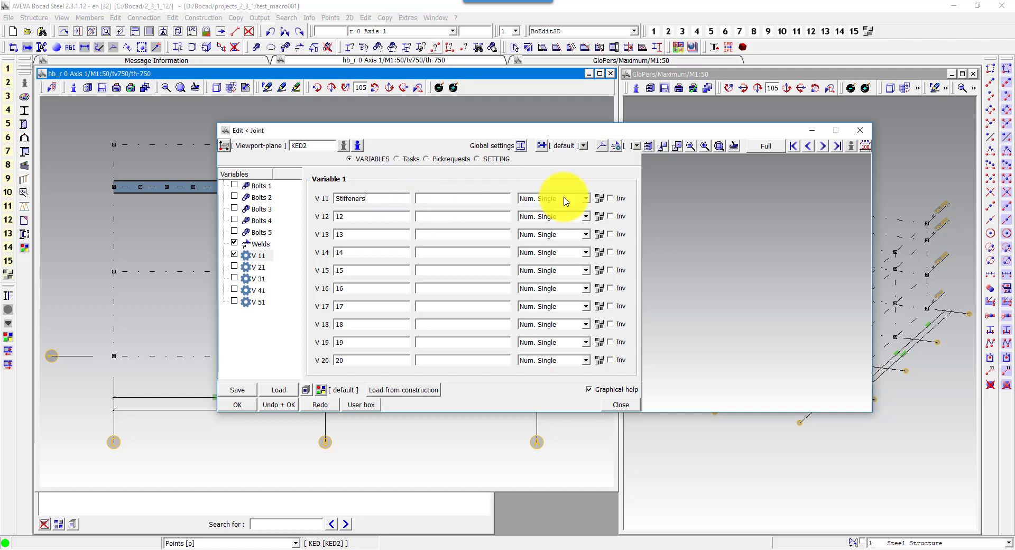
click(561, 199)
click(560, 269)
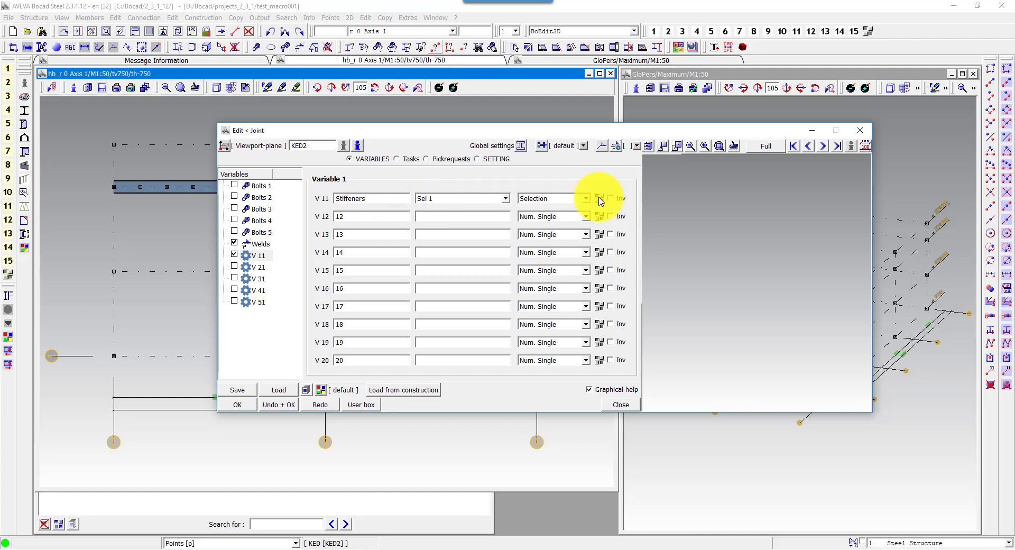
click(600, 199)
click(507, 190)
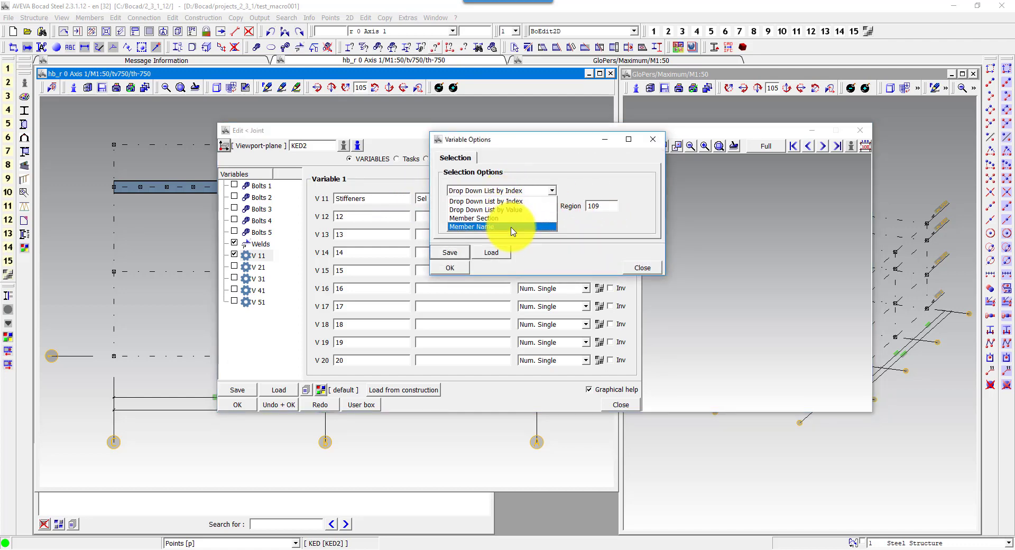
click(510, 217)
click(450, 268)
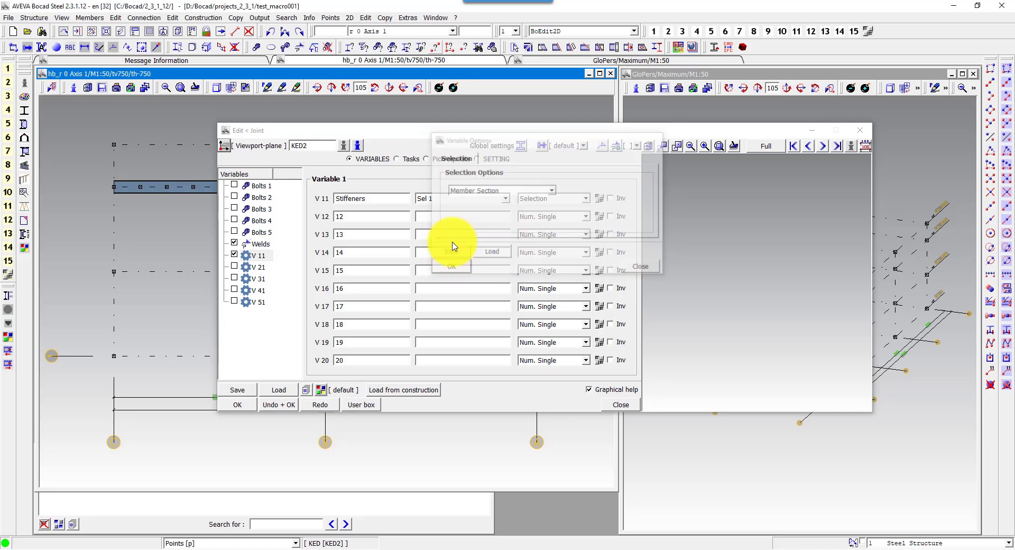
- Make V 12 Designation a Member Name selection and V 13 Material a single text variable
double_click(361, 214)
text(Designation)
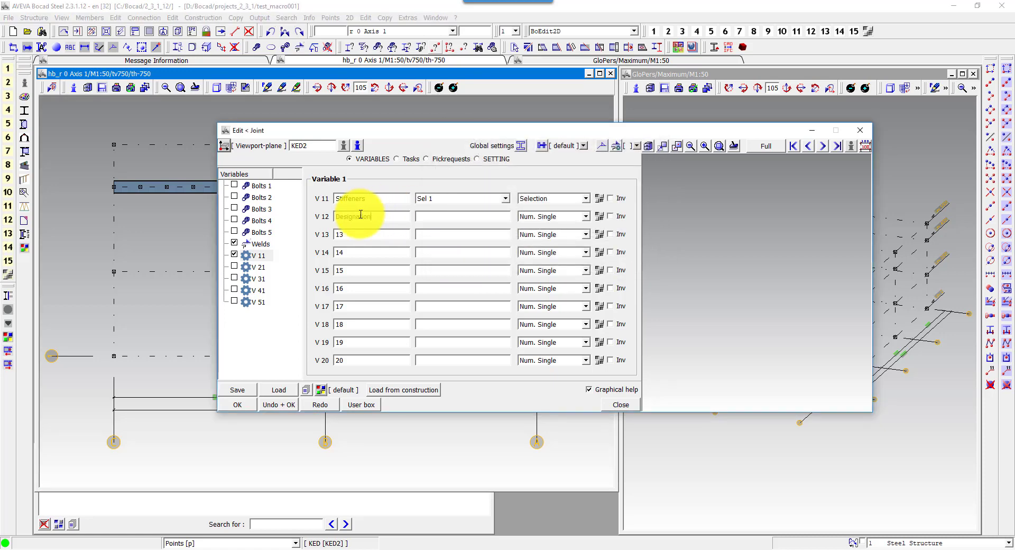
click(526, 216)
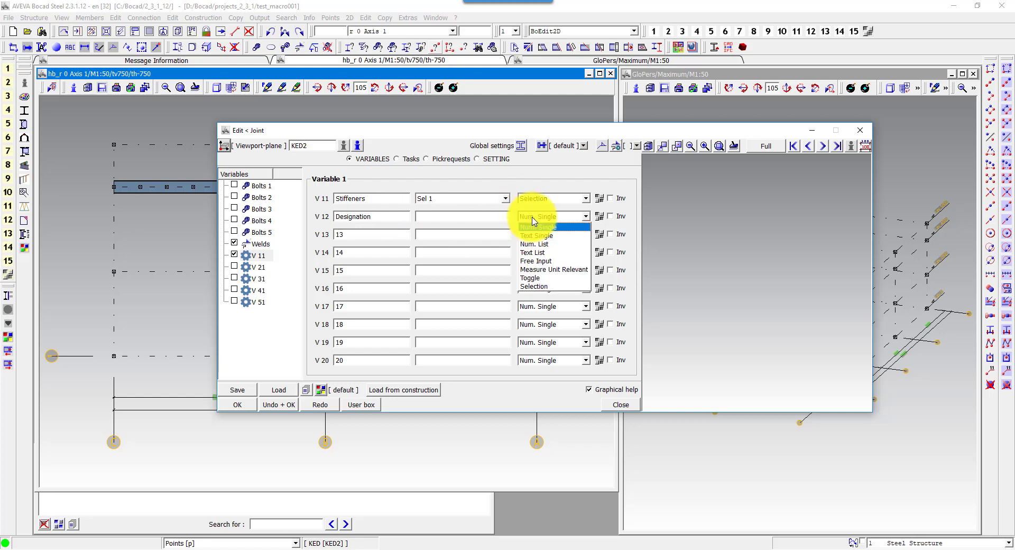
click(541, 286)
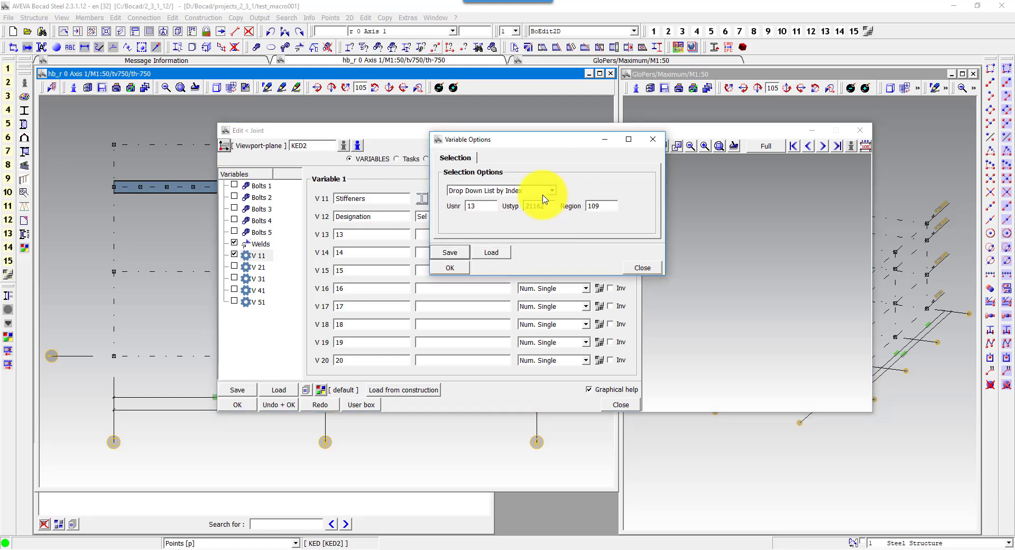
click(526, 191)
click(497, 228)
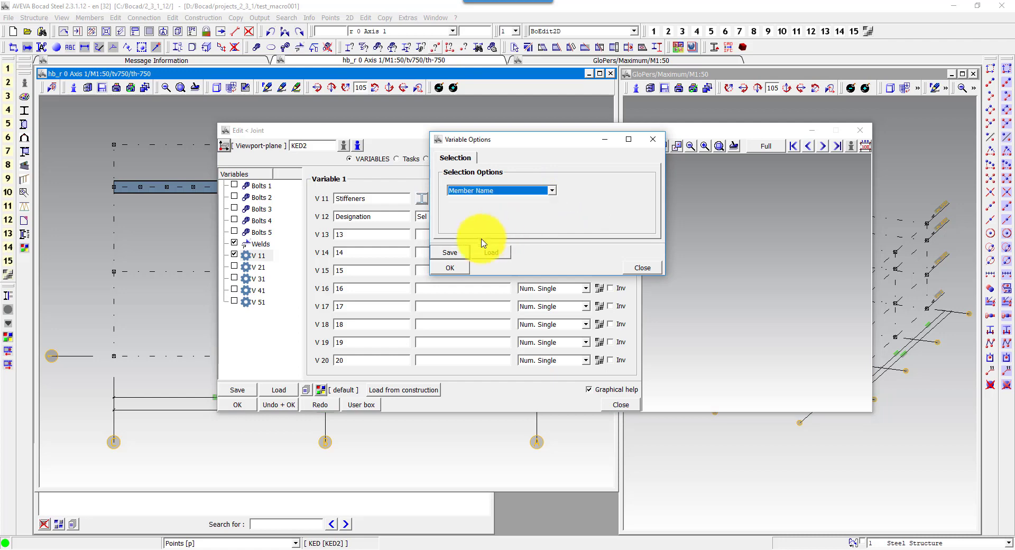
click(450, 267)
click(378, 233)
text(Material)
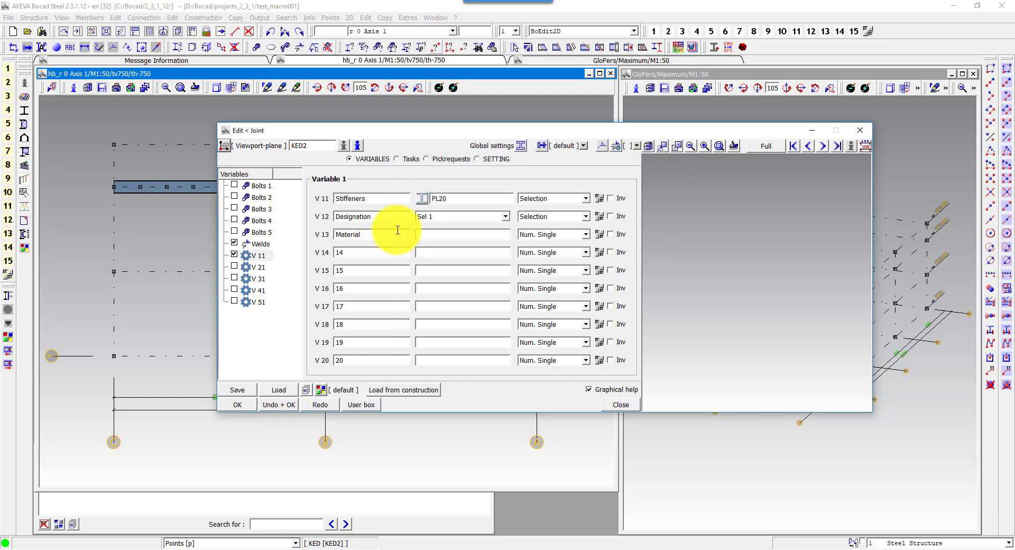
click(535, 236)
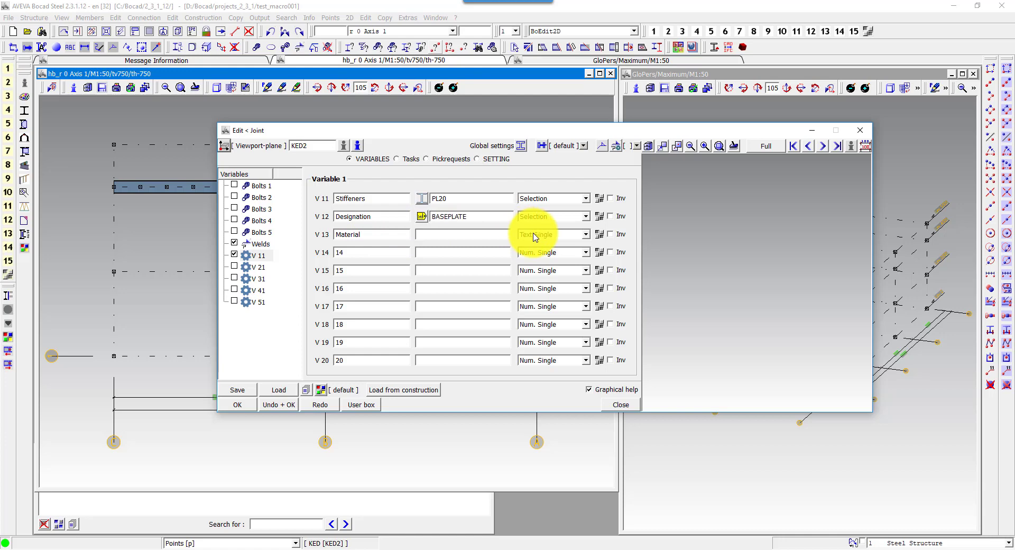
- Enter the values PL10 and STIFFENER, and clear the leftover default variable names
double_click(484, 219)
text(STIFFENER)
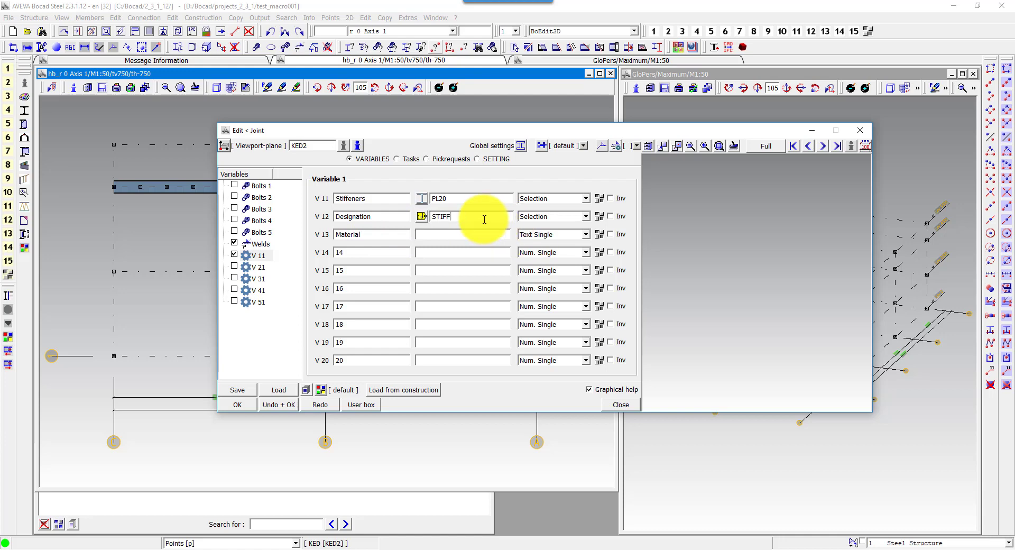
double_click(438, 200)
text(S235JR)
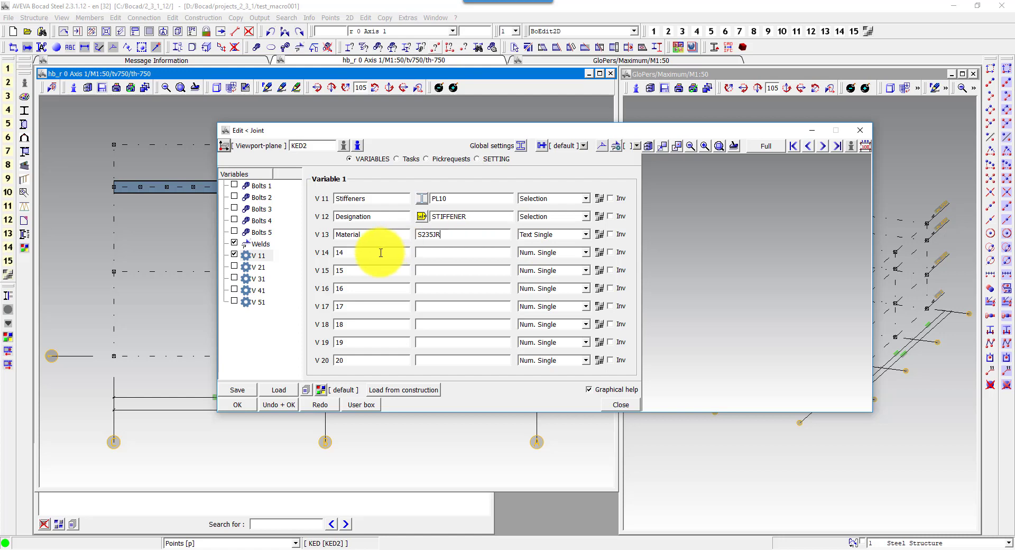
key(Delete)
key(Tab)
key(Delete)
key(Tab)
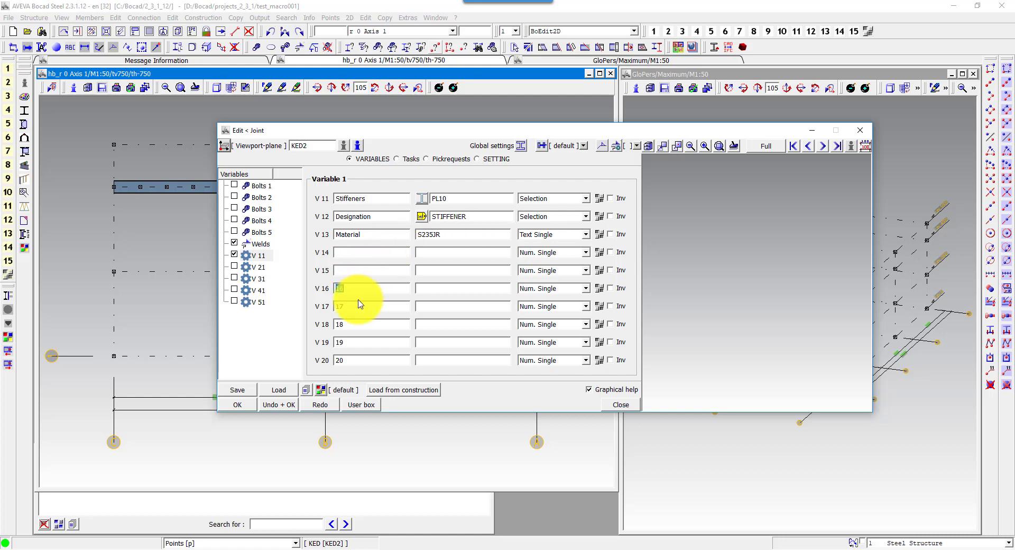
key(Delete)
key(Tab)
key(Delete)
key(Tab)
key(Delete)
key(Tab)
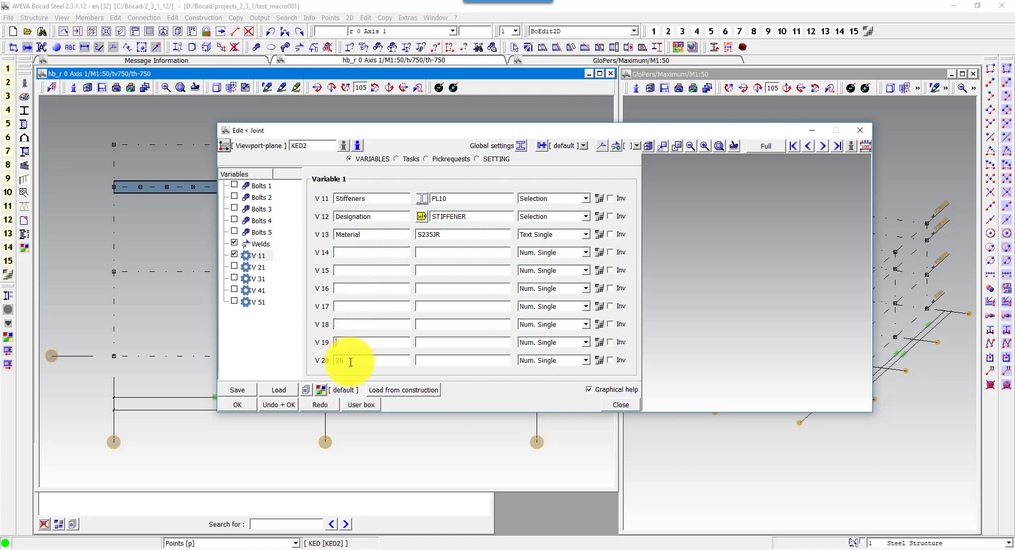
key(Delete)
- Name V 15 Corner type with value 1, mark V 19 and V 20 Inv, and disable graphical help
click(374, 270)
text(Corner type)
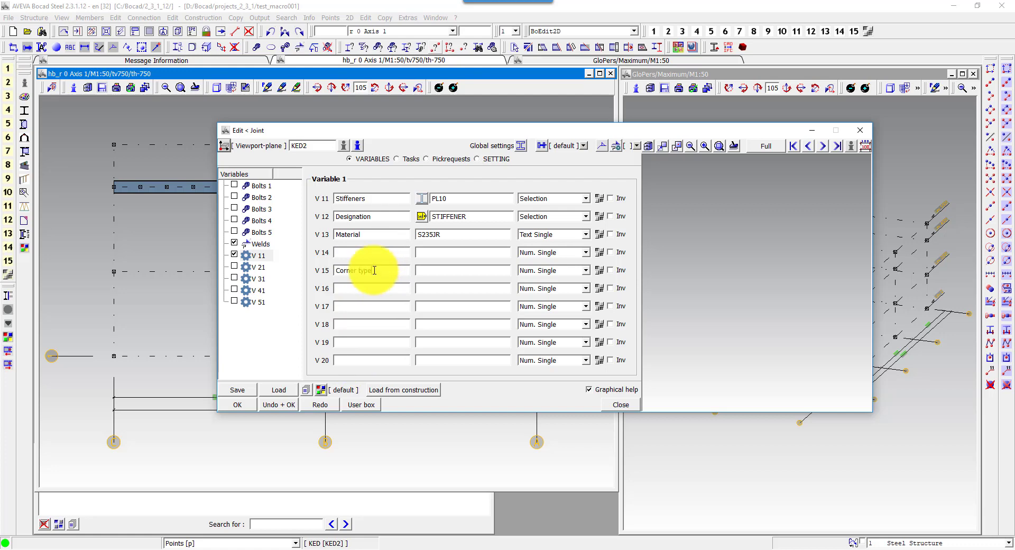
click(431, 269)
click(439, 319)
text(1)
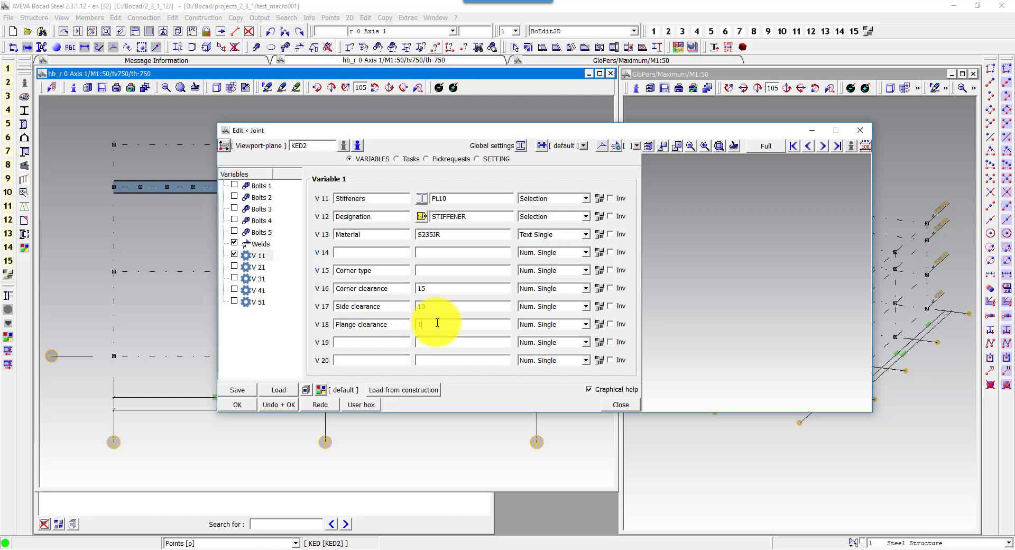
click(258, 244)
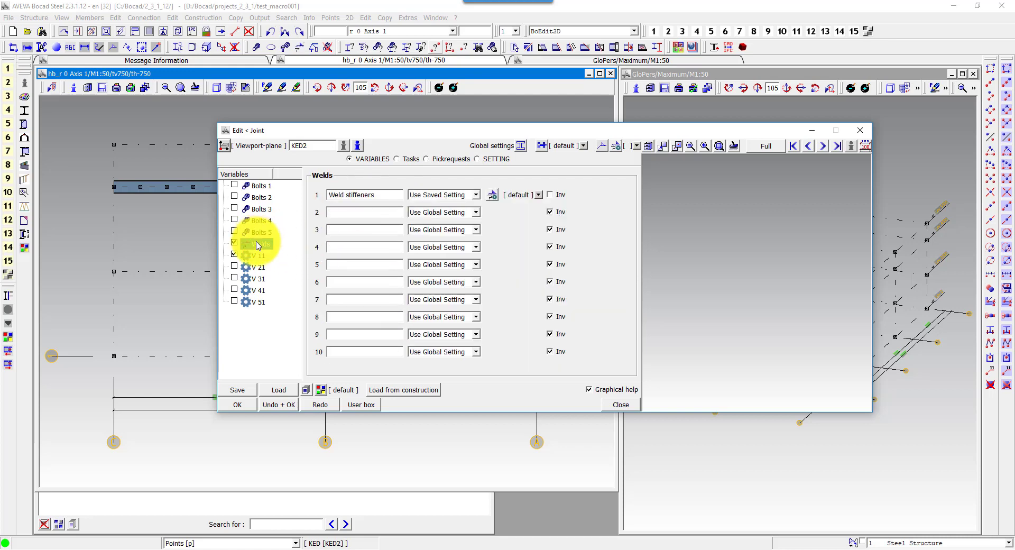
click(259, 256)
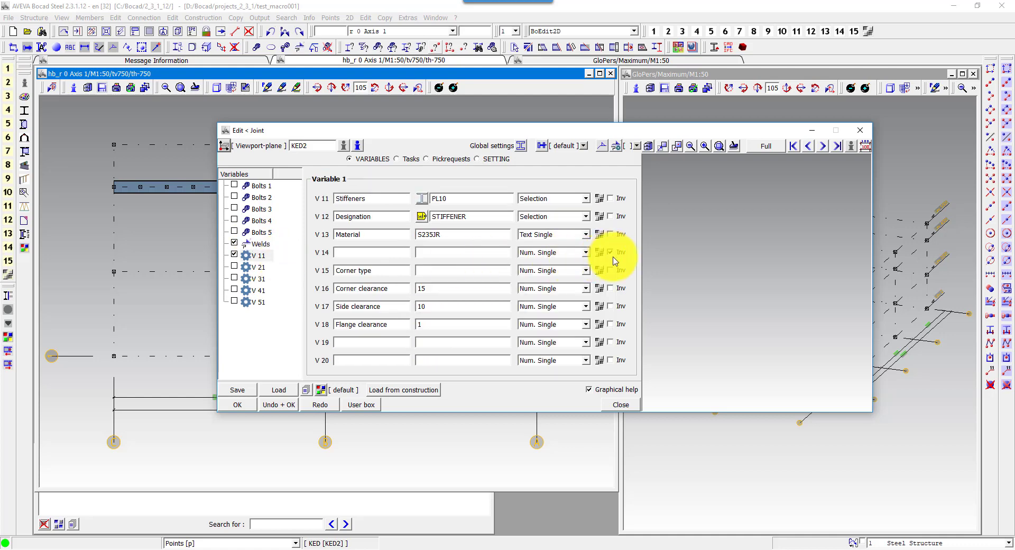
click(611, 342)
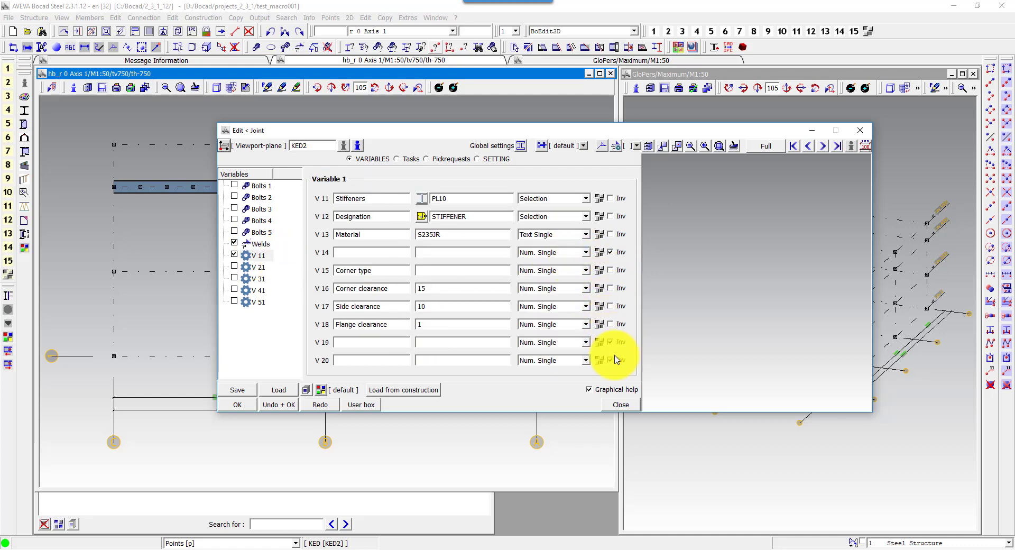
click(454, 270)
text(1)
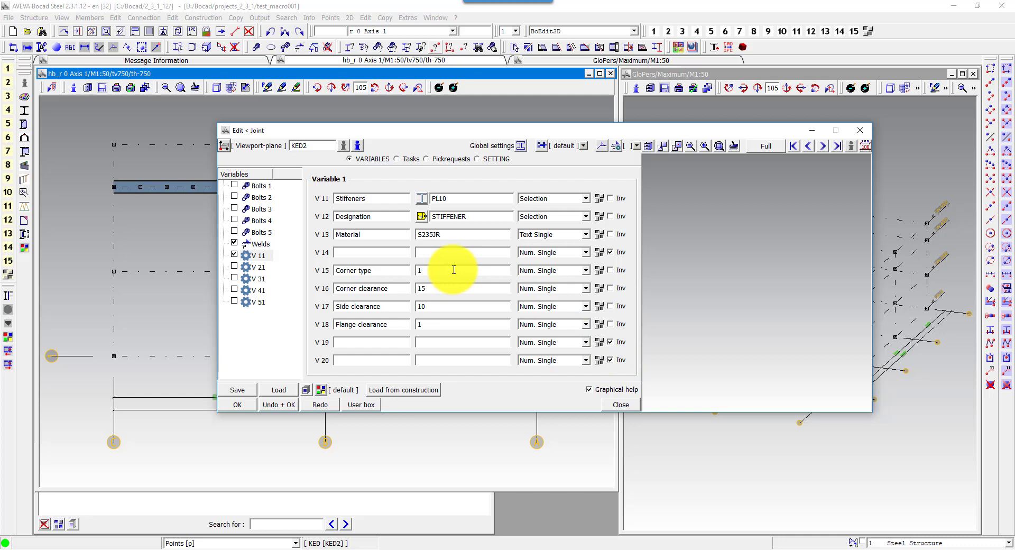
click(588, 390)
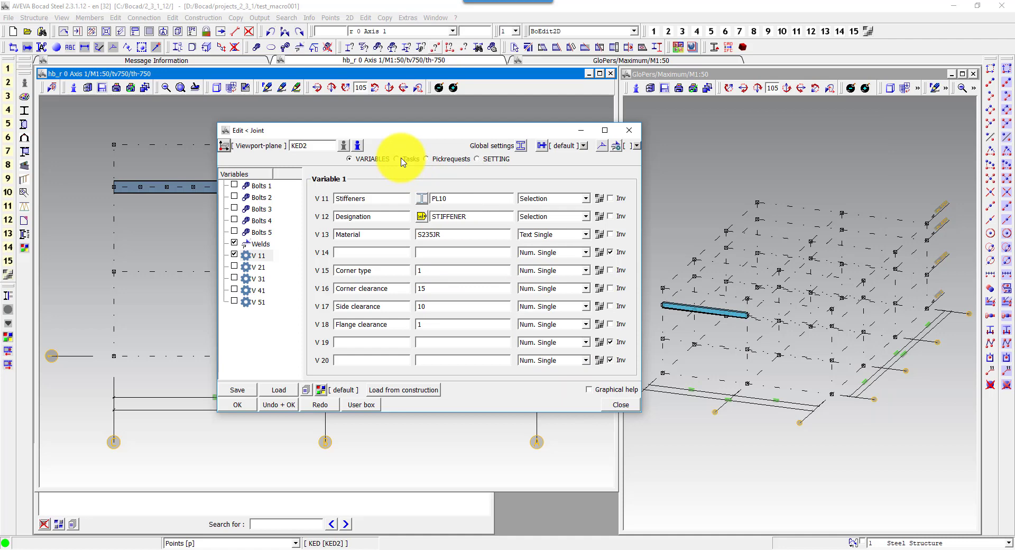
- Edit task 21 A of the Stiffeners block and set it to Outline plate
click(402, 158)
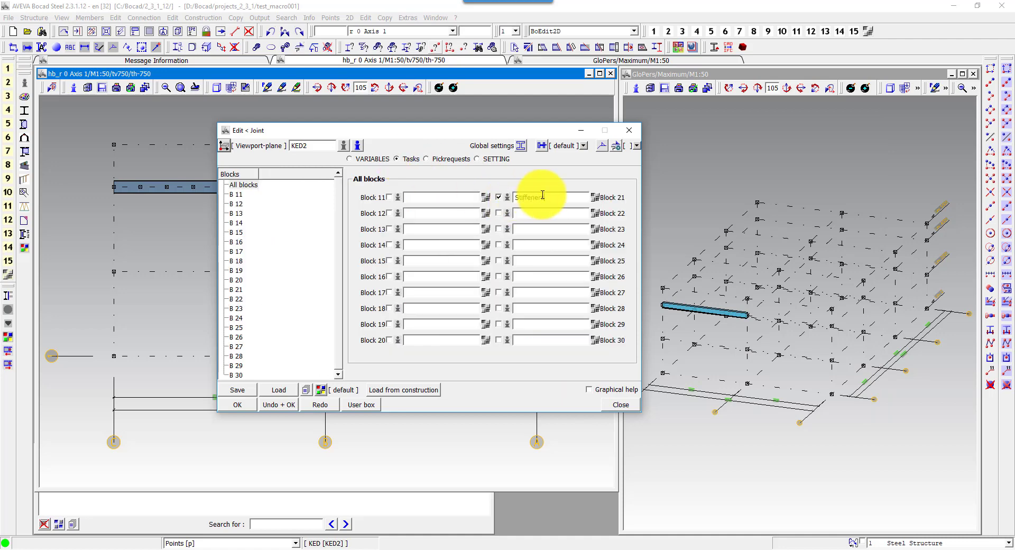
click(596, 199)
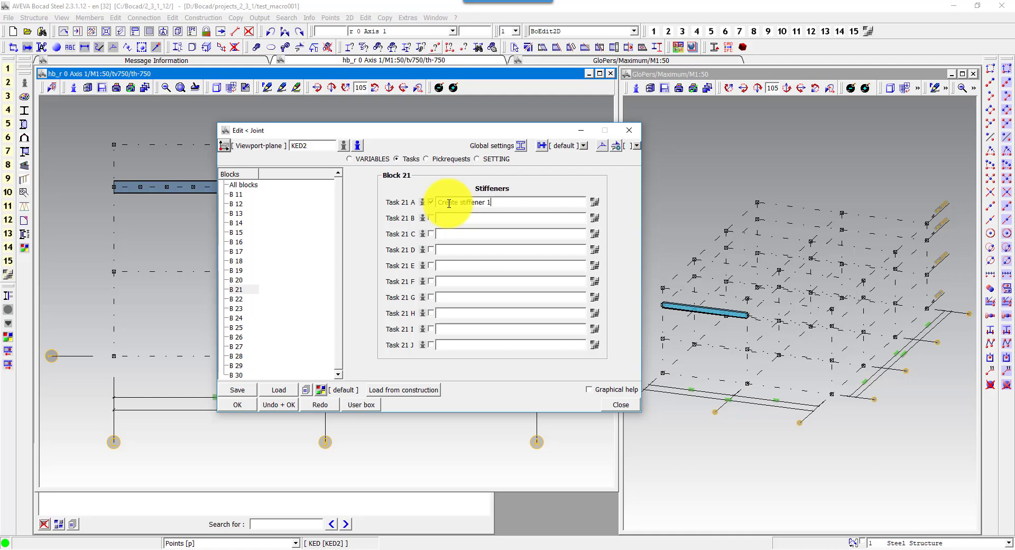
click(595, 202)
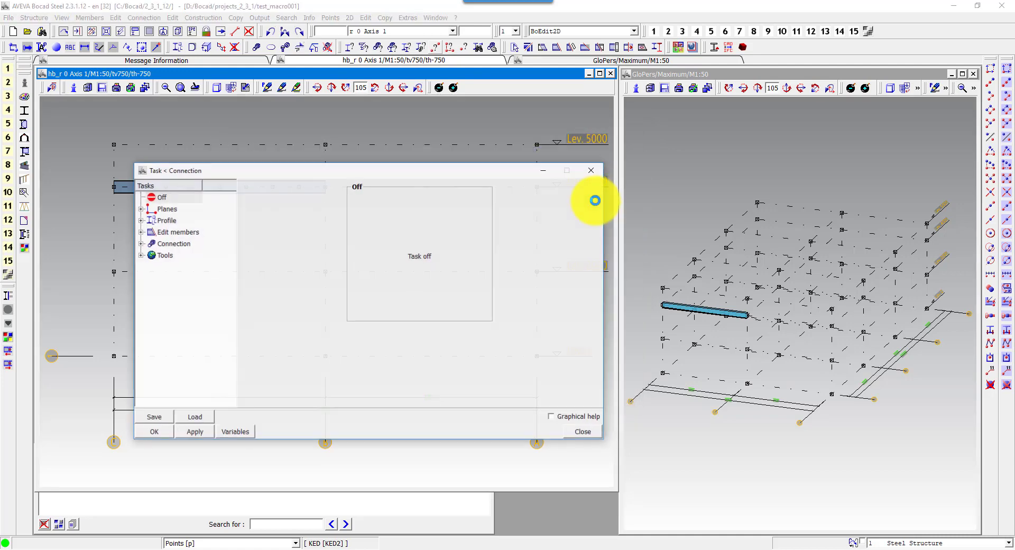
double_click(162, 221)
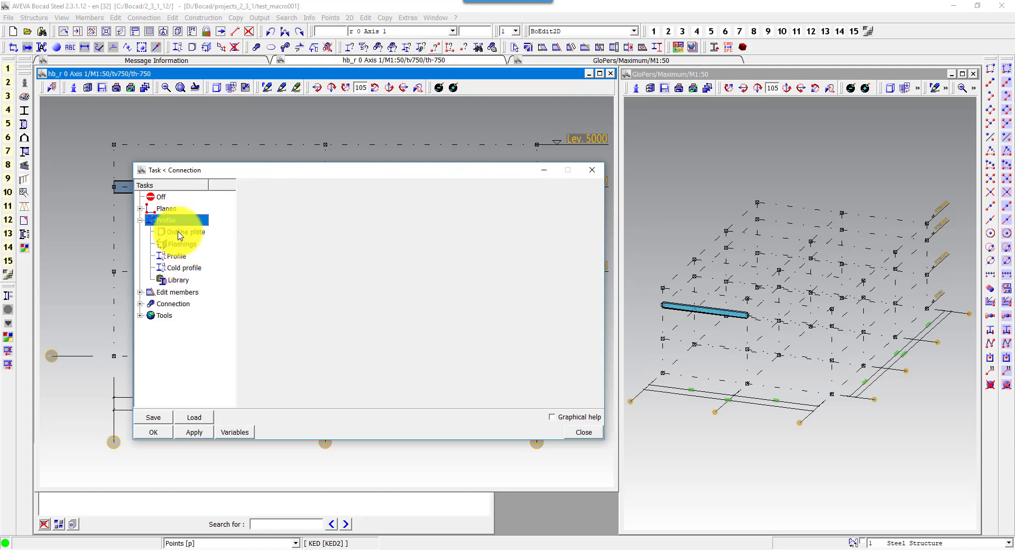
click(182, 232)
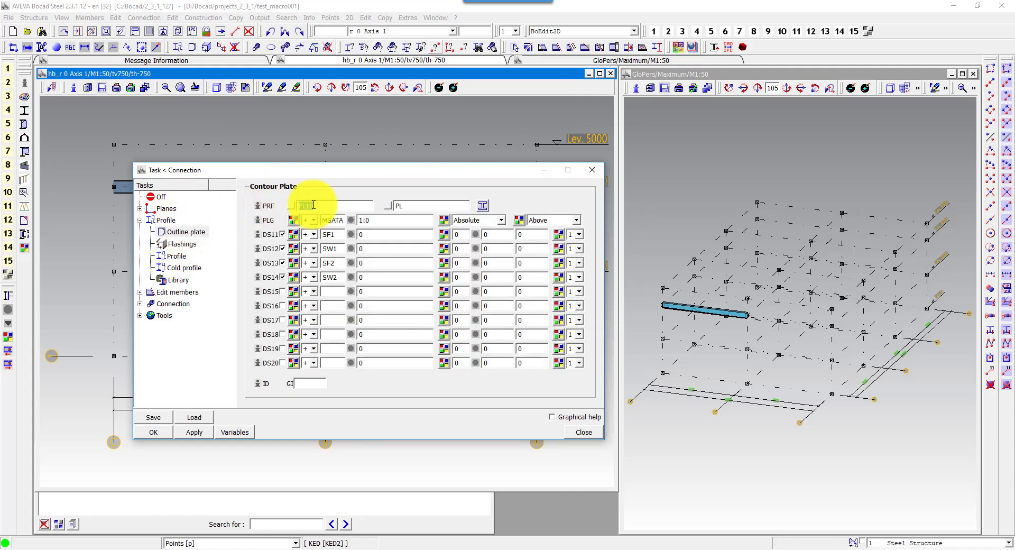
- Enter 11 and 12 in the plate profile fields and make the material a Local value
text(V11)
click(431, 206)
text(V)
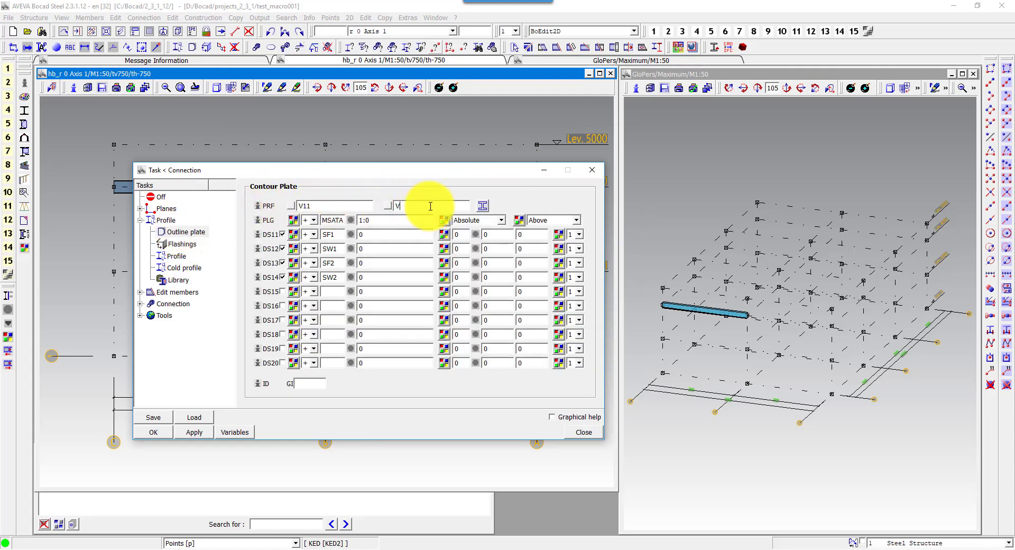
text(12)
click(482, 205)
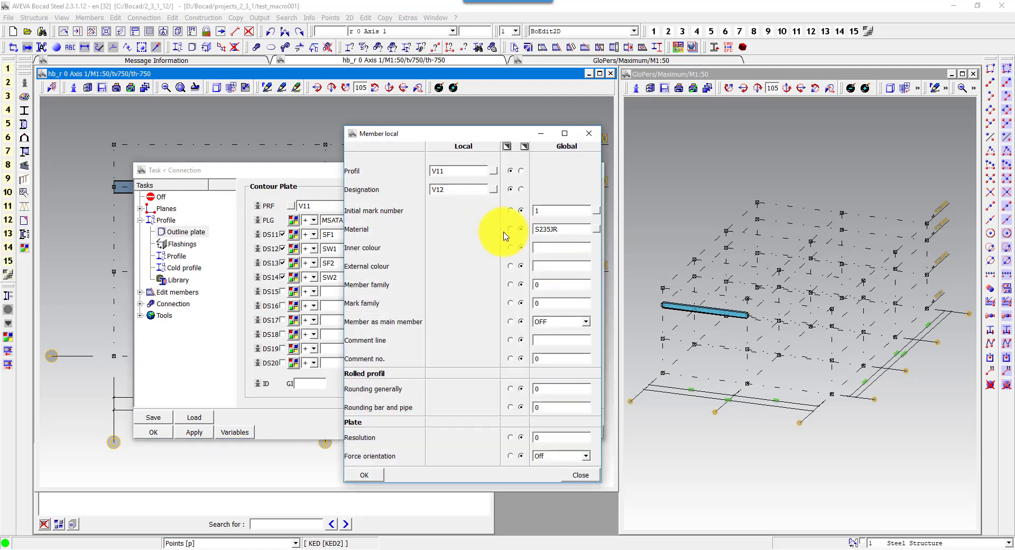
click(510, 230)
text(V13)
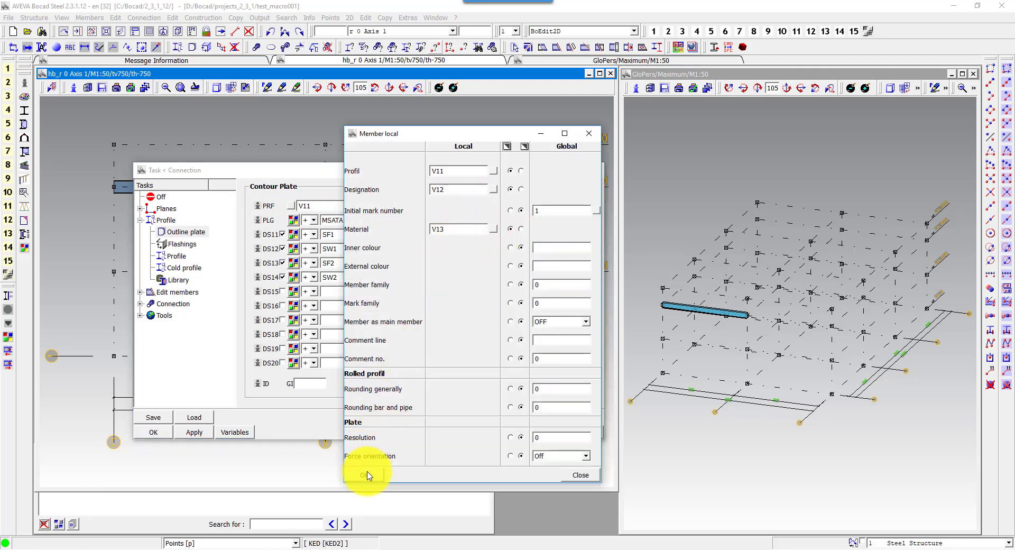
click(364, 475)
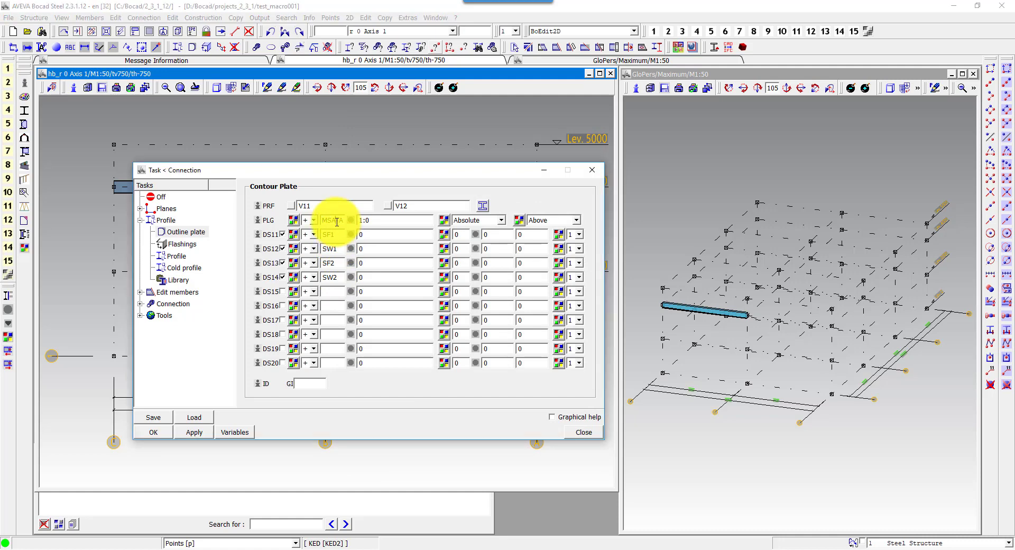
- Set the base plane to PTSR, positioned Middle
click(294, 220)
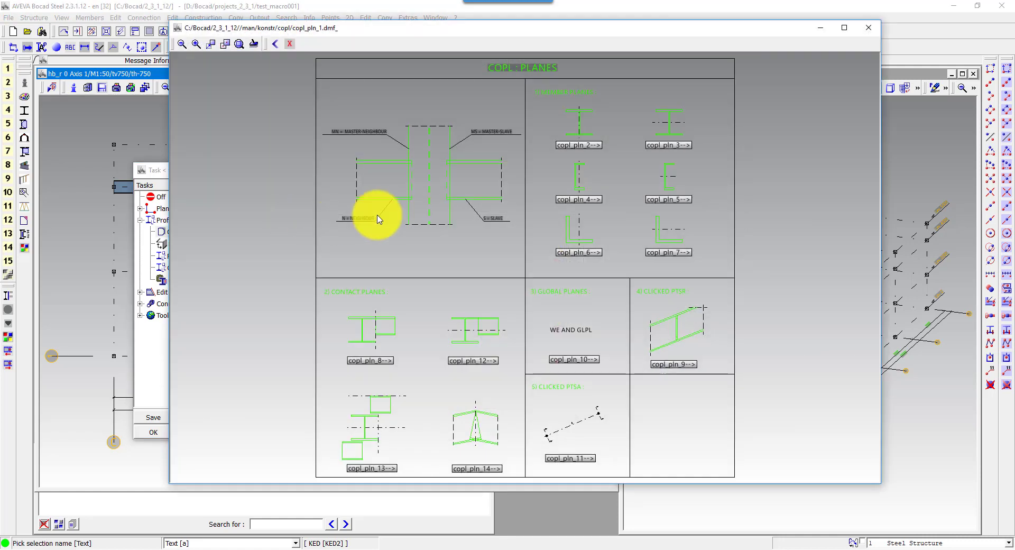
click(668, 368)
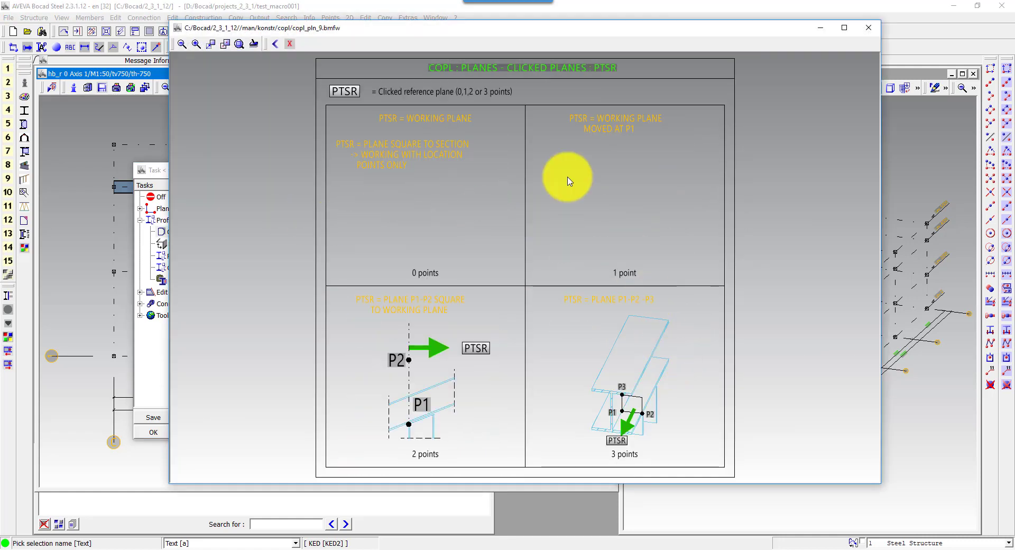
click(338, 91)
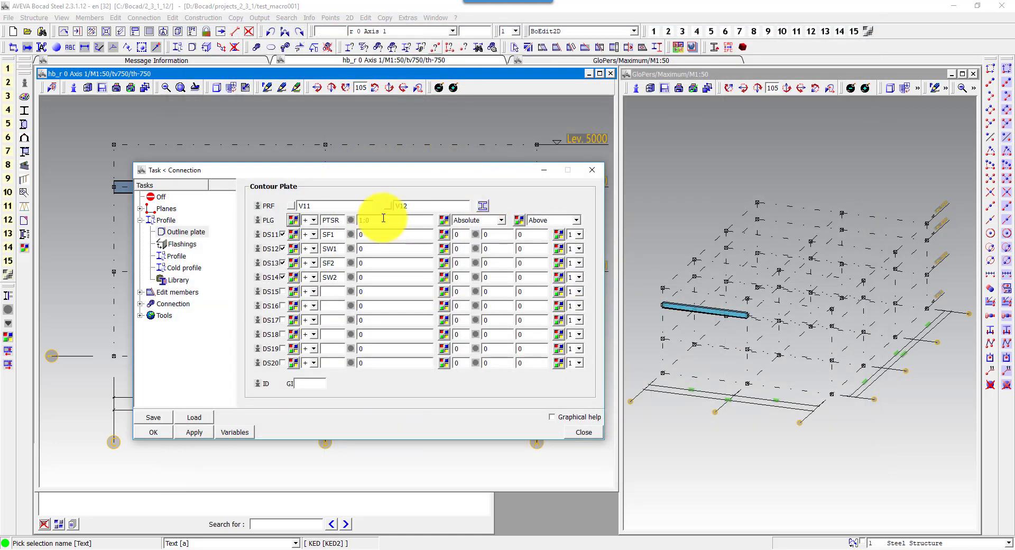
click(544, 220)
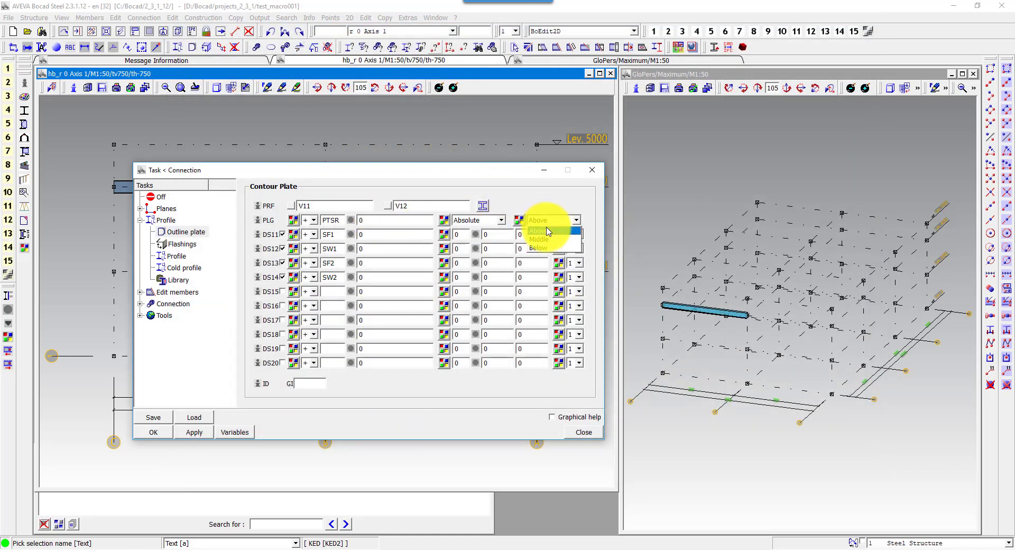
click(551, 242)
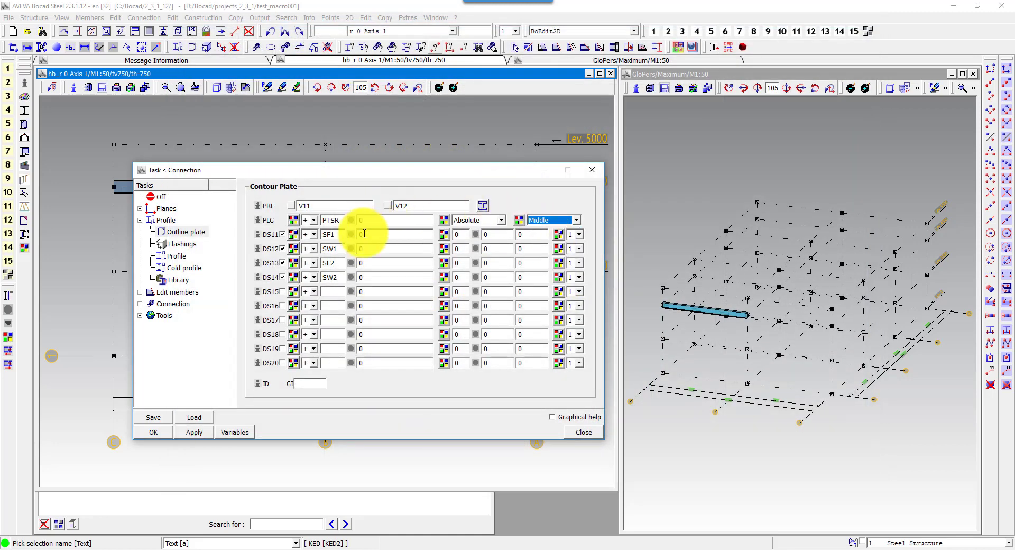
click(294, 236)
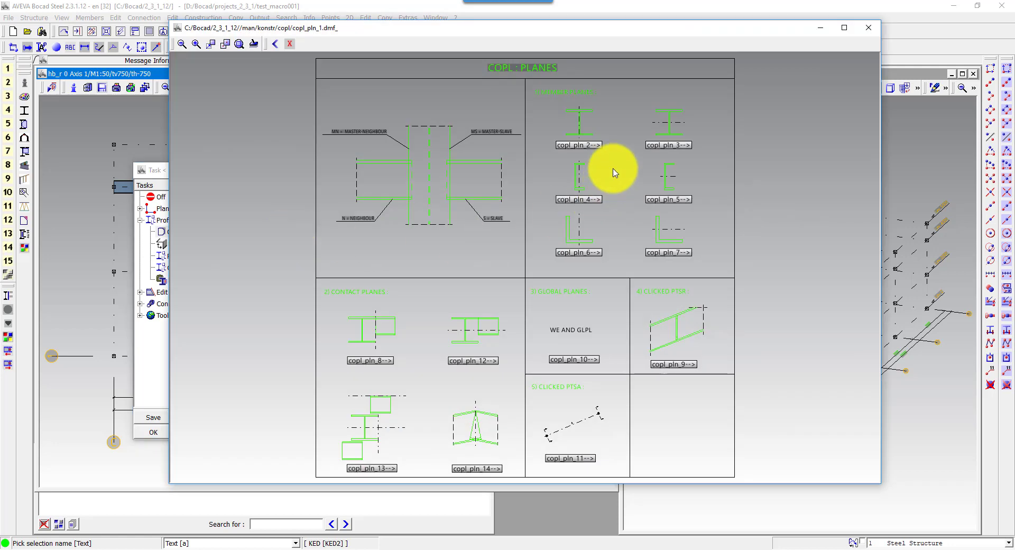
- Set edge DS11 to plane MSW1 with offset V17
click(588, 145)
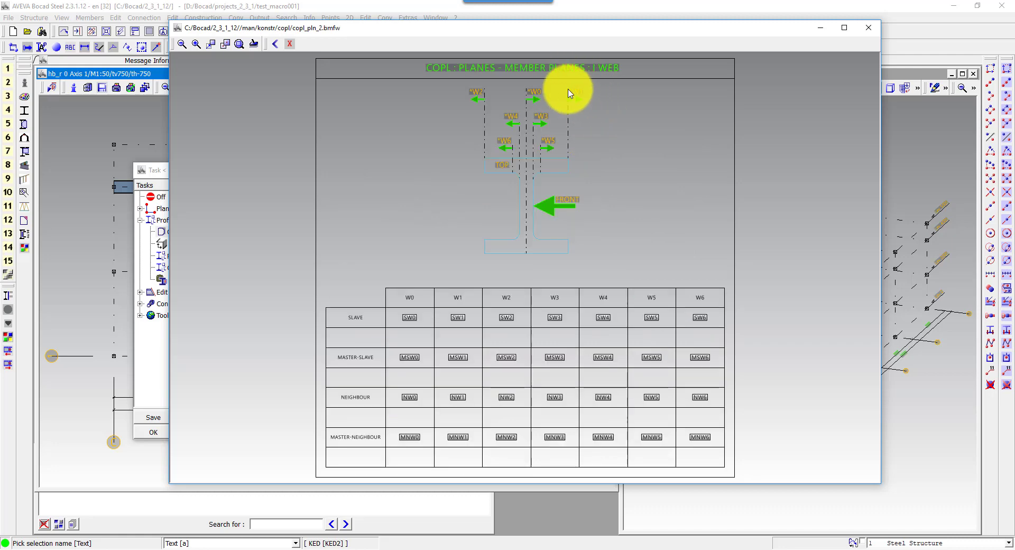
click(466, 359)
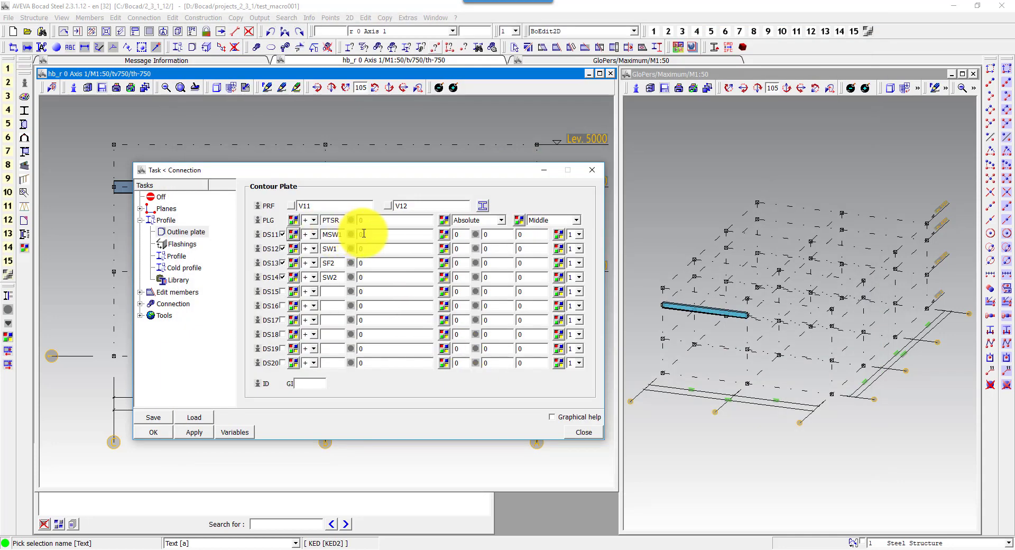
click(242, 433)
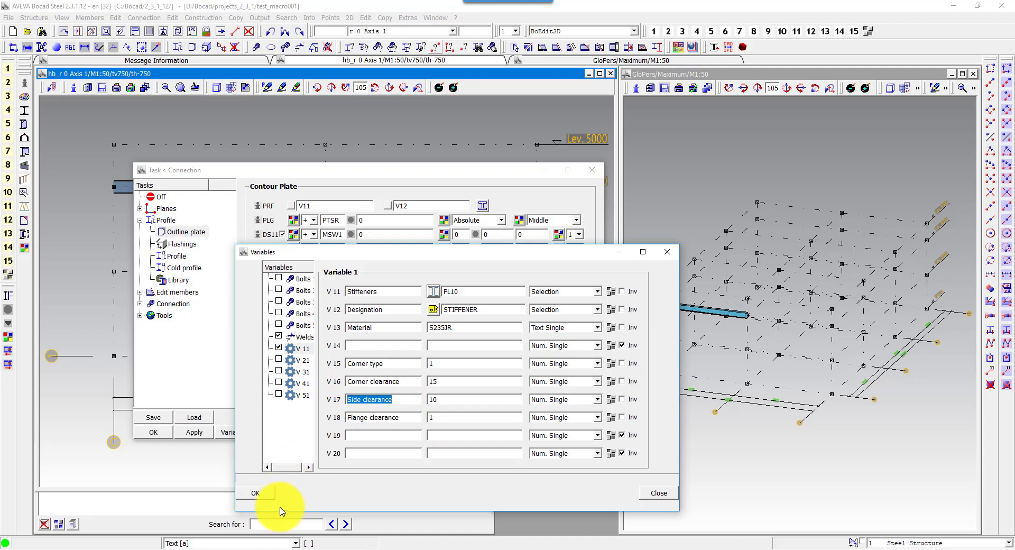
click(262, 493)
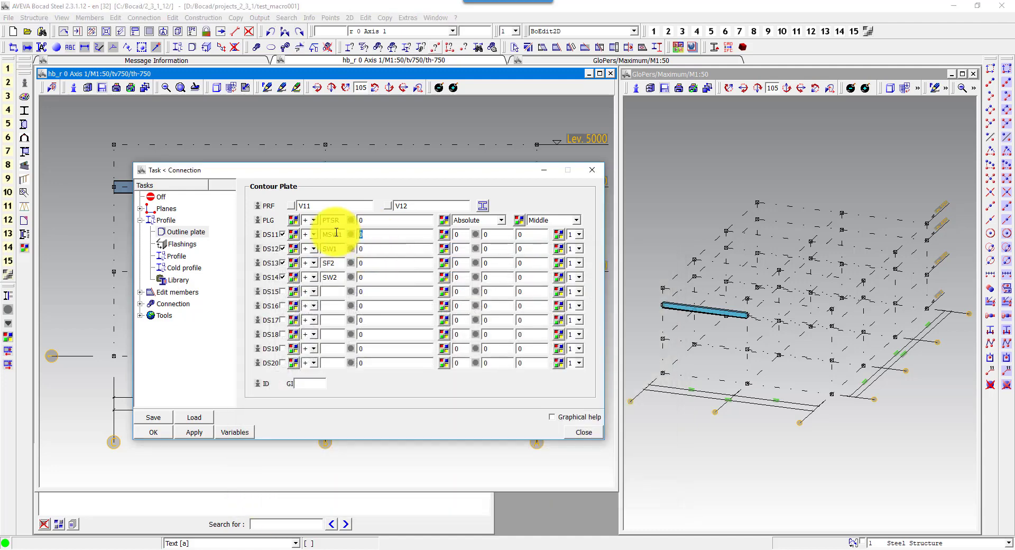
click(395, 234)
text(V17)
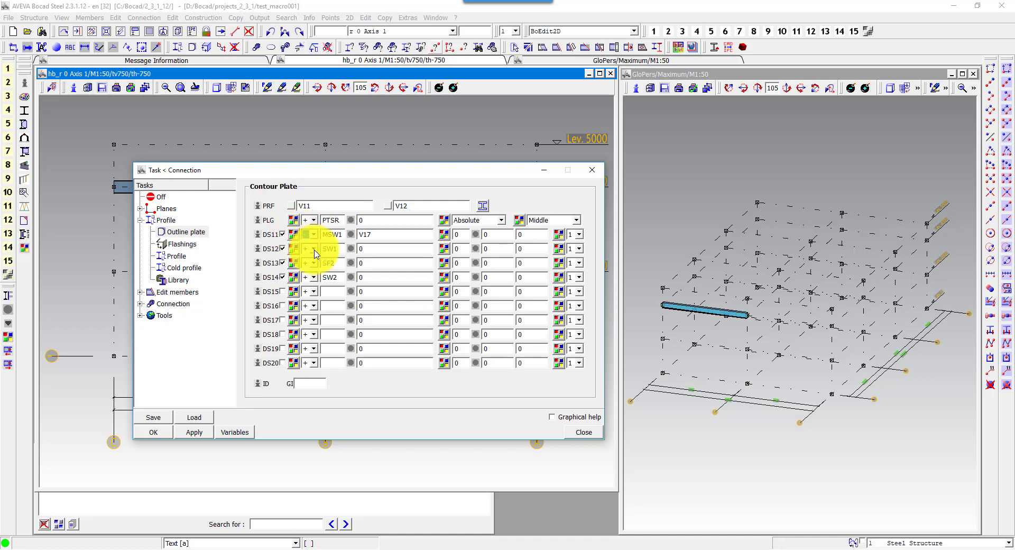
- Set edge DS12 to plane MSF3 with offset V18
click(294, 249)
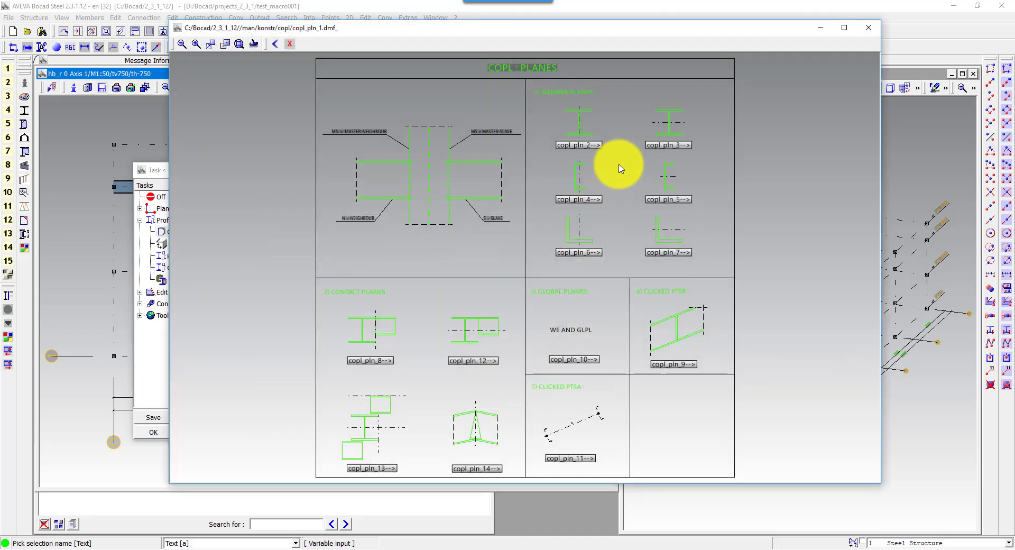
click(665, 146)
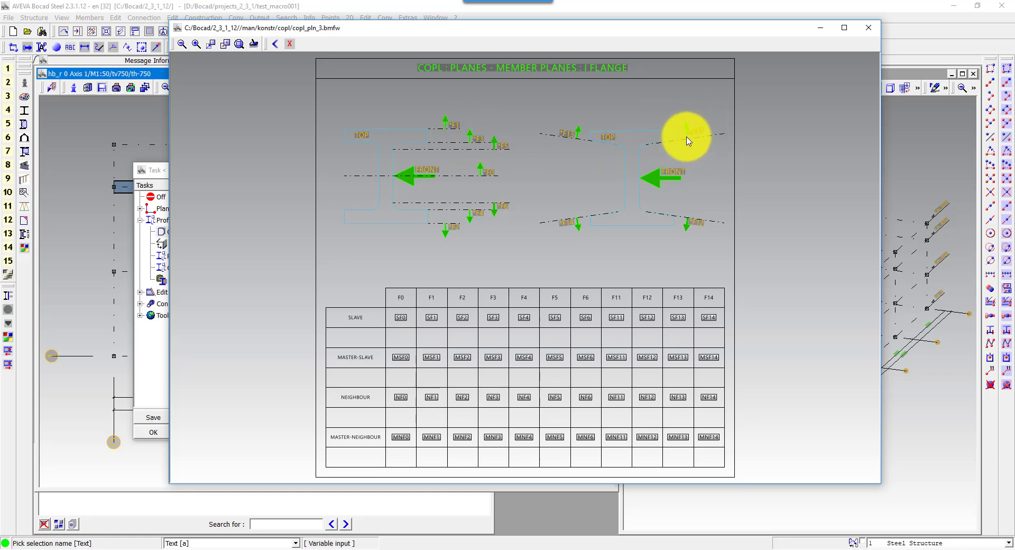
click(494, 358)
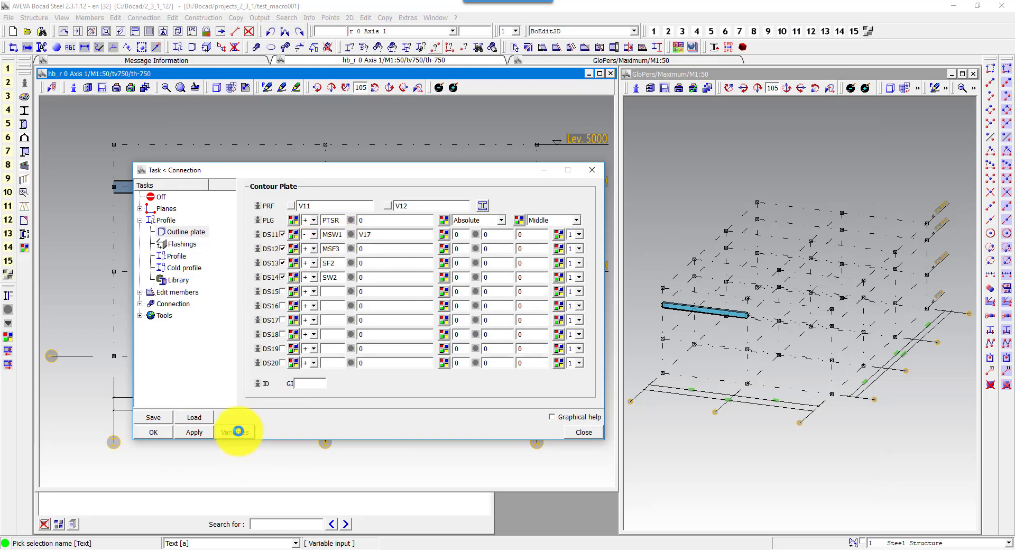
click(238, 431)
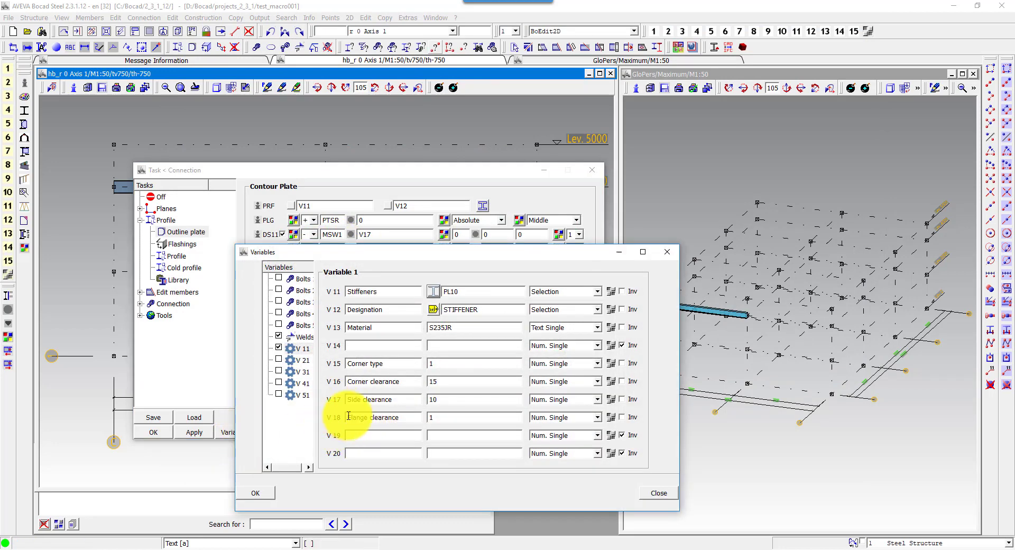
click(256, 492)
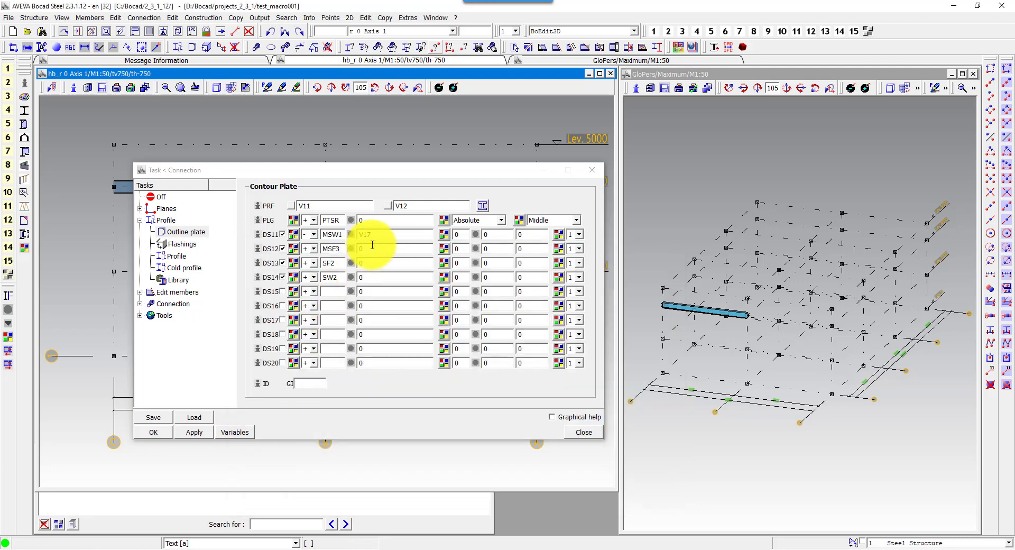
text(8)
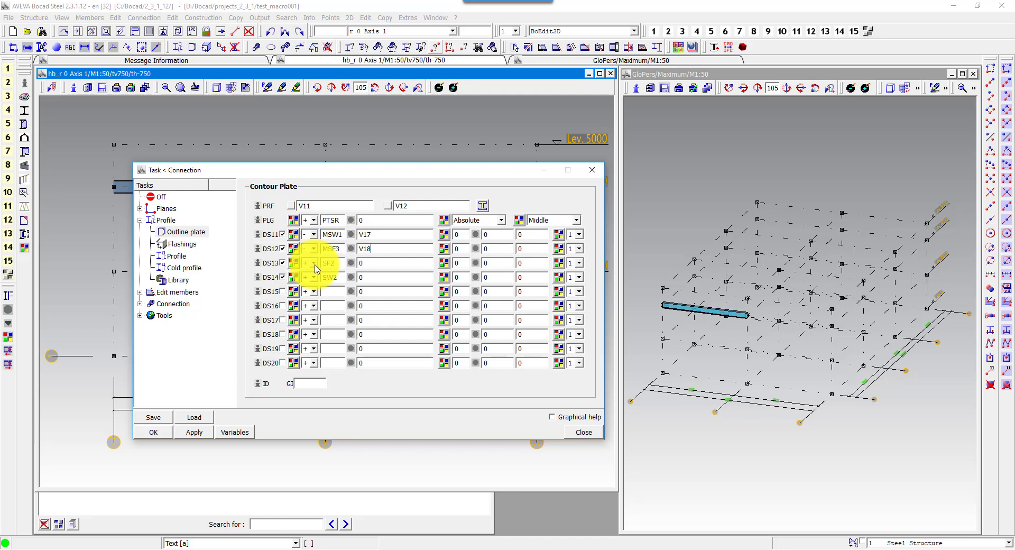
- Set edge DS13 to MSW3 with offset 0, and DS14 to MSF4 with offset V18
click(296, 265)
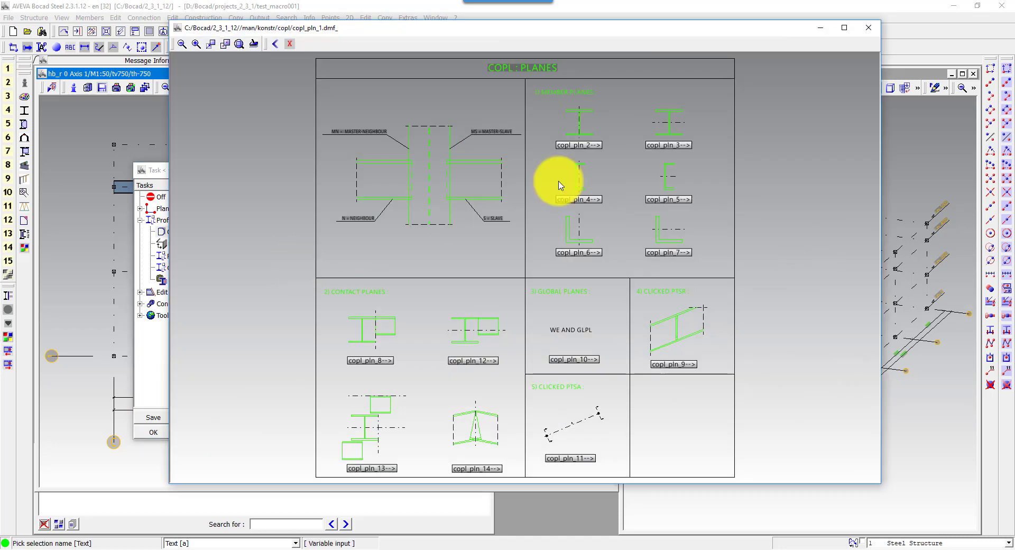
click(592, 151)
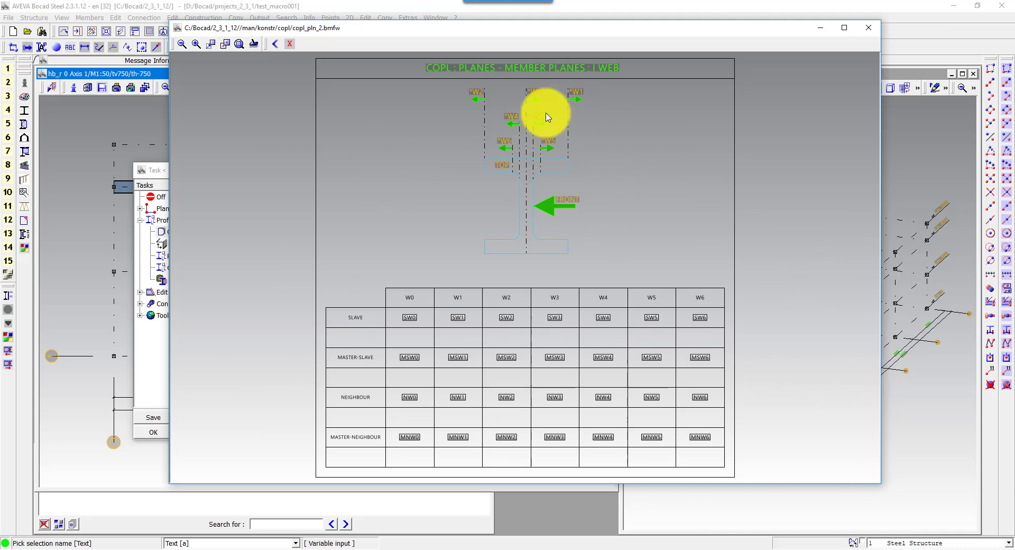
click(557, 358)
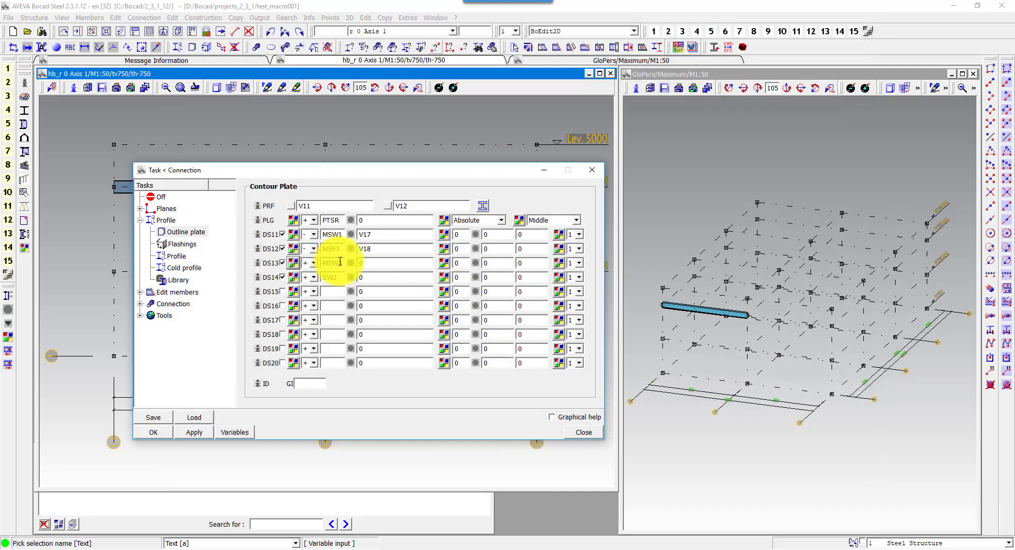
key(Tab)
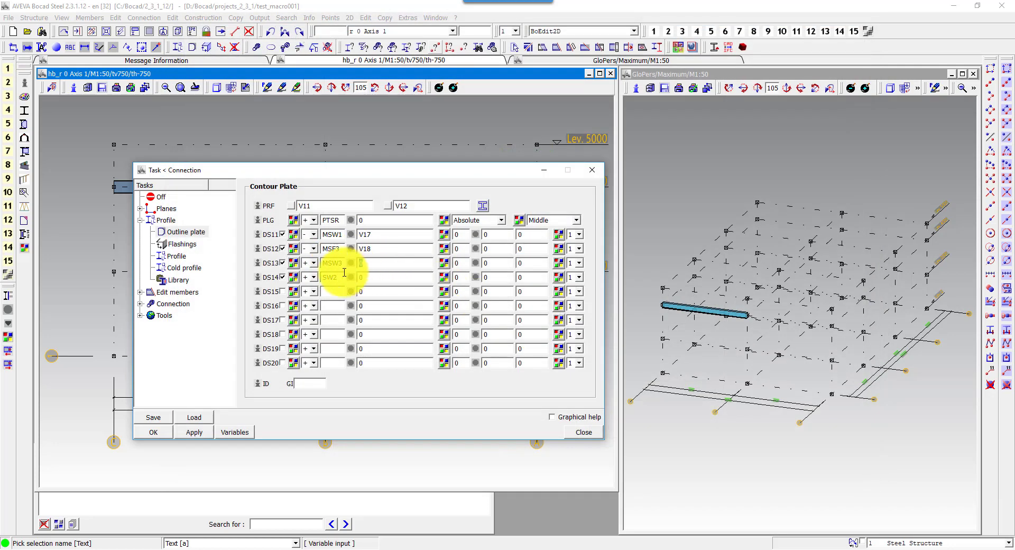
click(296, 281)
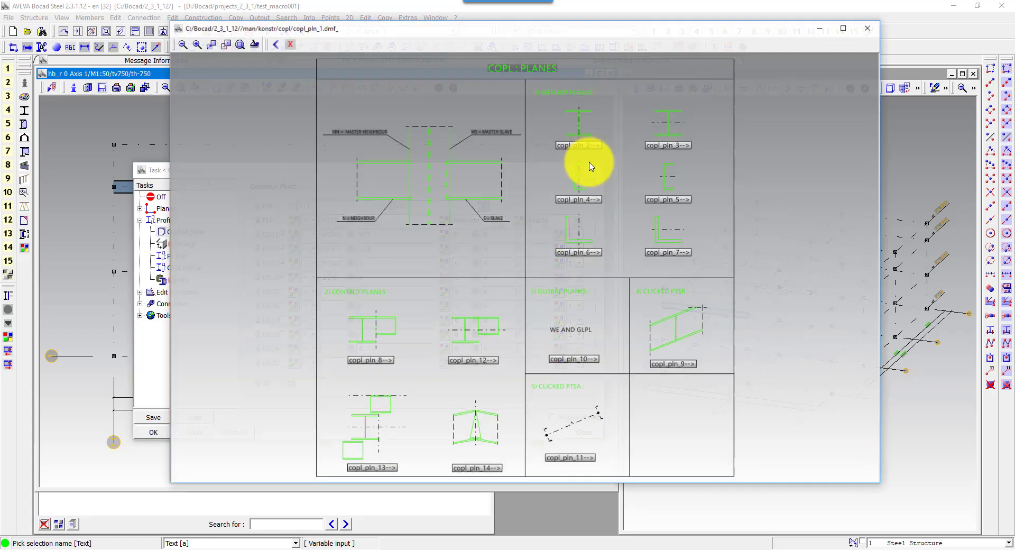
click(658, 146)
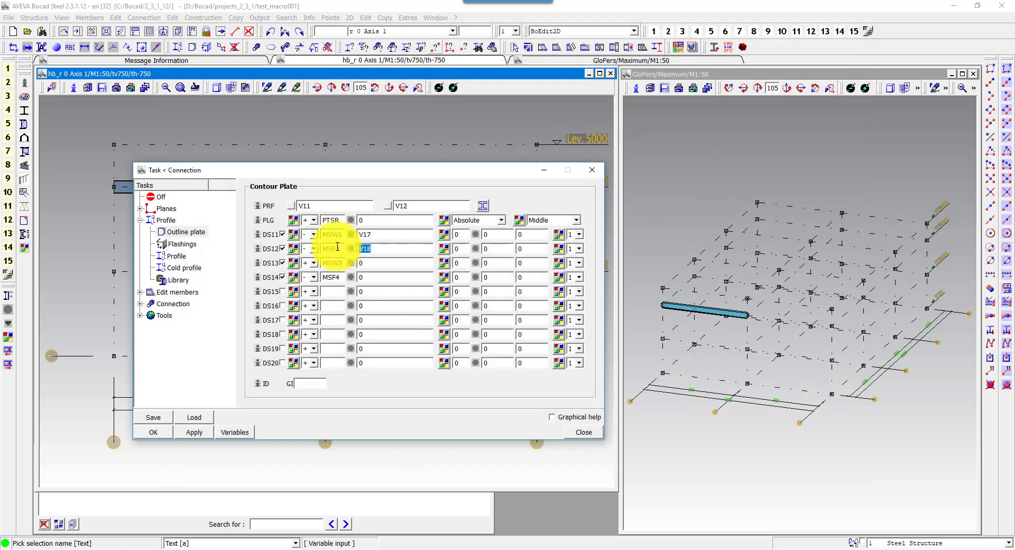
click(386, 278)
text(V18)
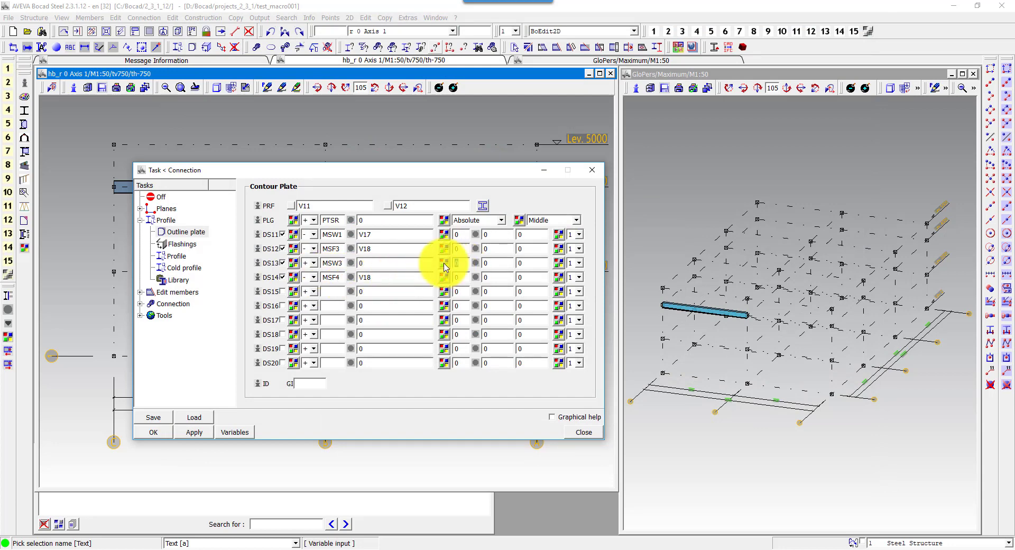
- Enter corner type V15 and corner clearances V16, V16 for edges DS13 and DS14
click(444, 265)
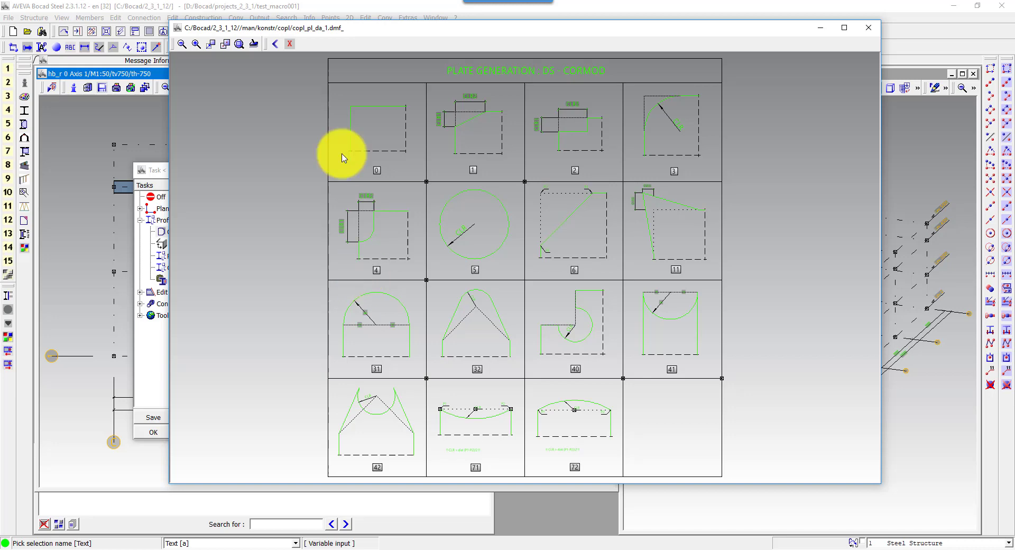
click(289, 43)
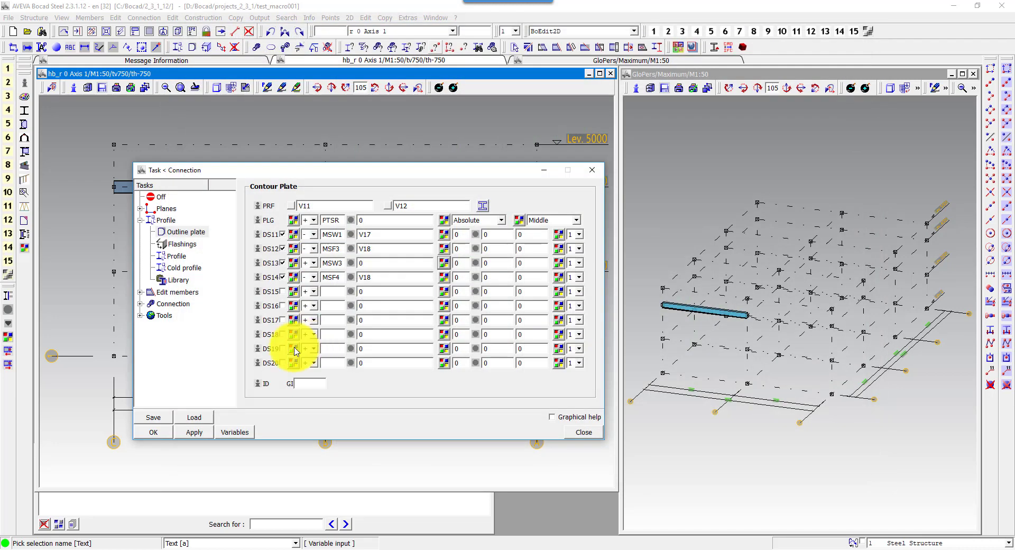
click(239, 433)
double_click(442, 363)
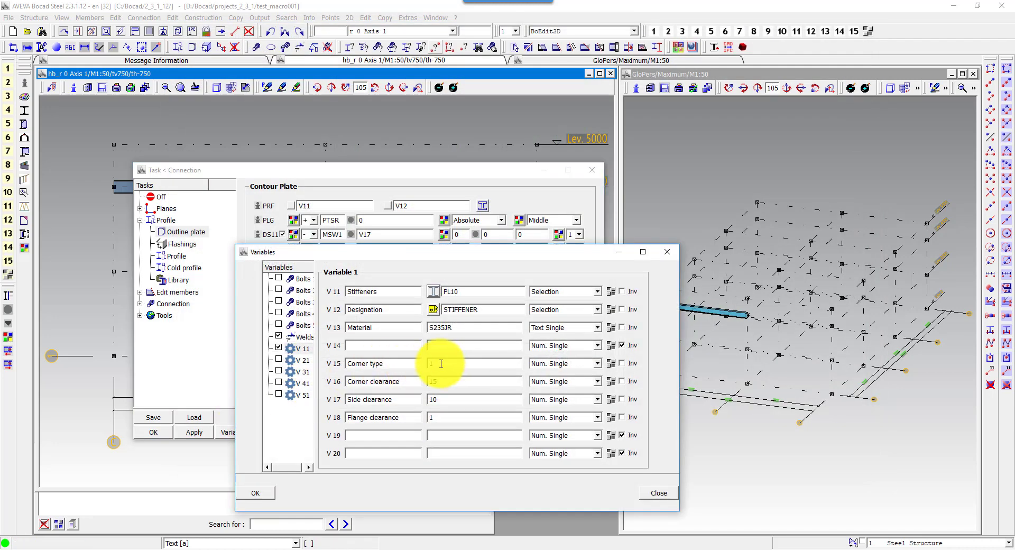
drag(383, 363, 331, 363)
click(256, 493)
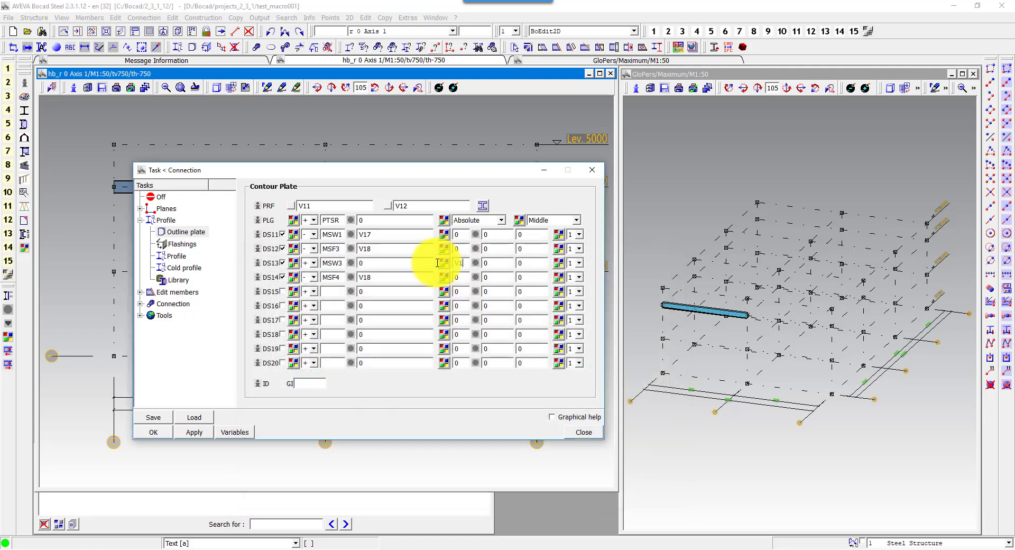
text(515)
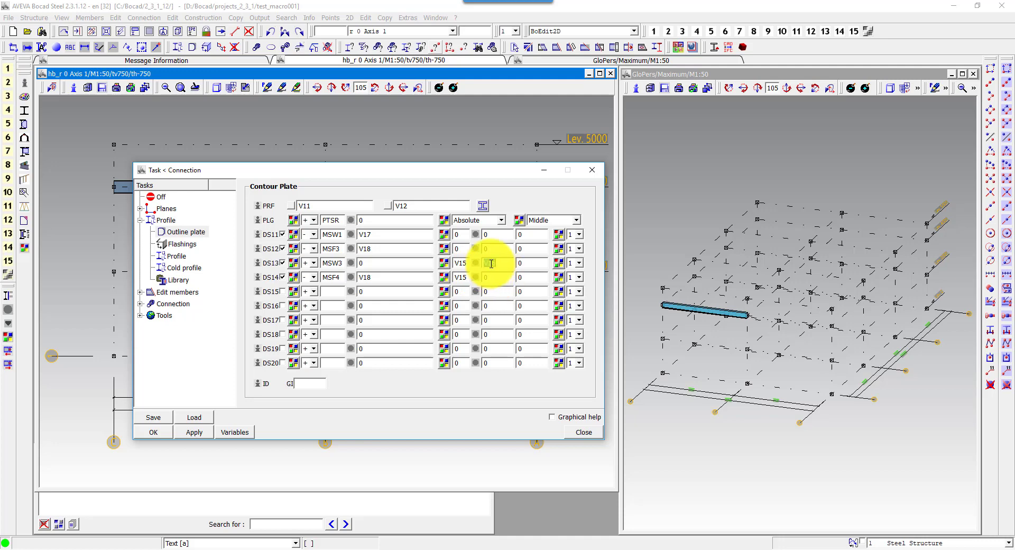
text(6)
click(505, 277)
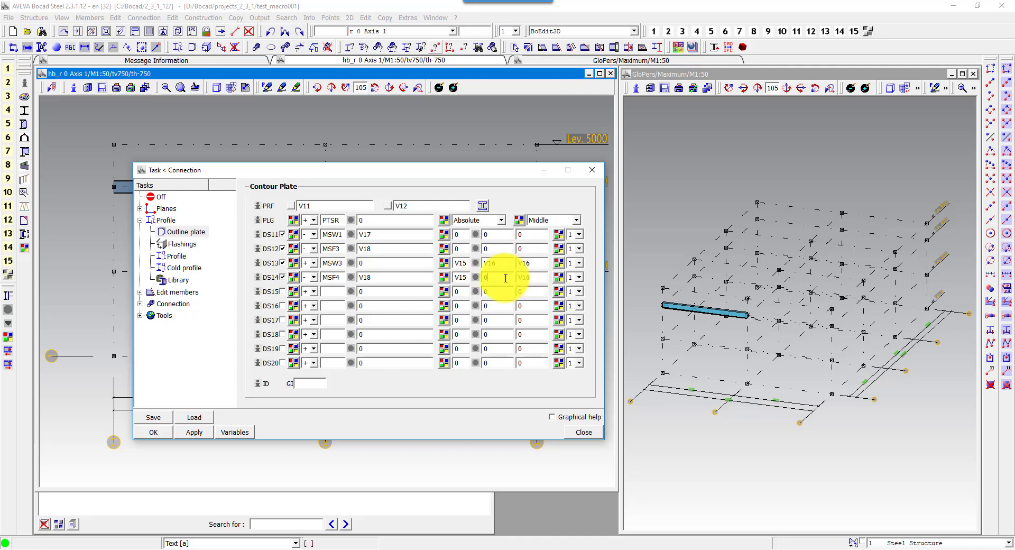
click(160, 434)
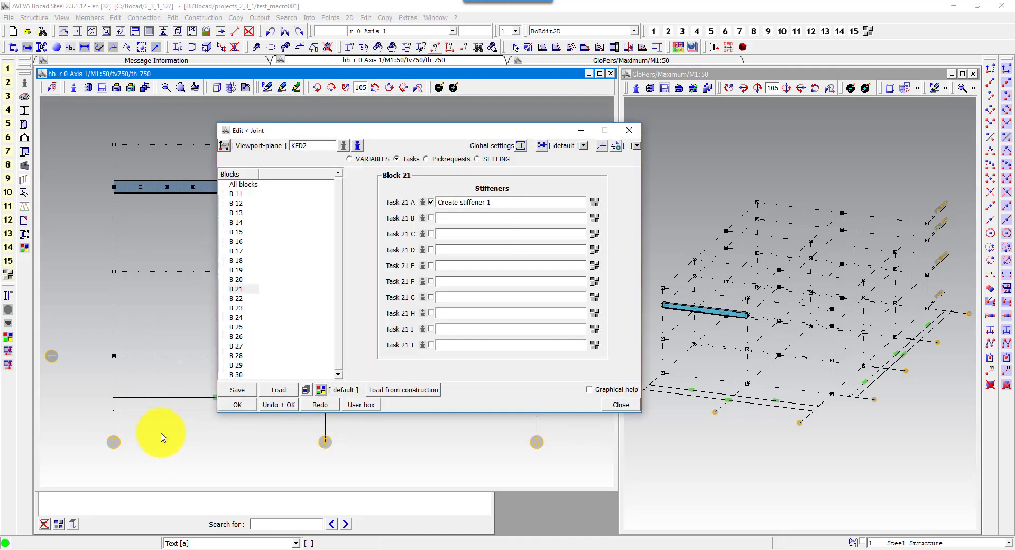
- Run KED2 on the Lev 4000 beam as main member, creating a midpoint stiffener
click(372, 160)
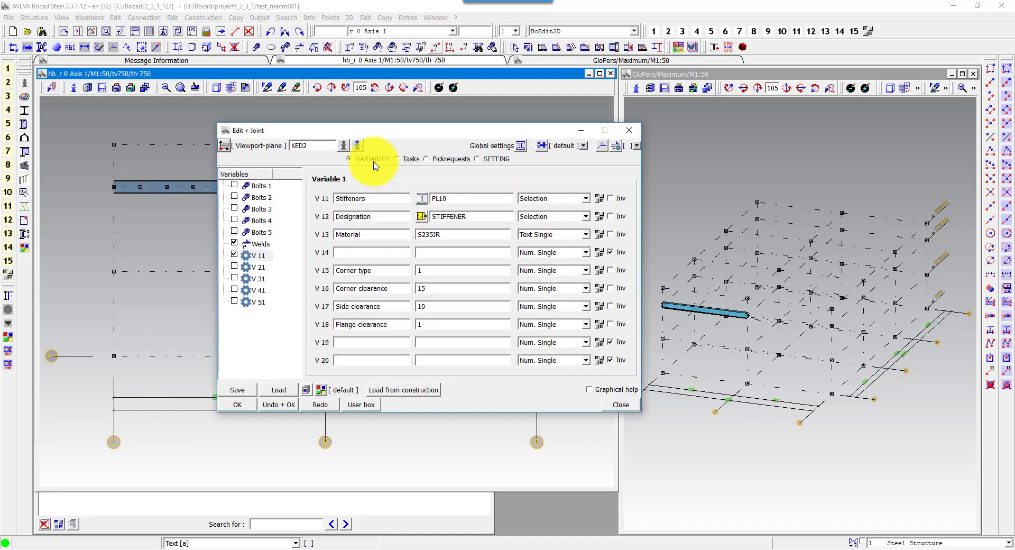
click(238, 405)
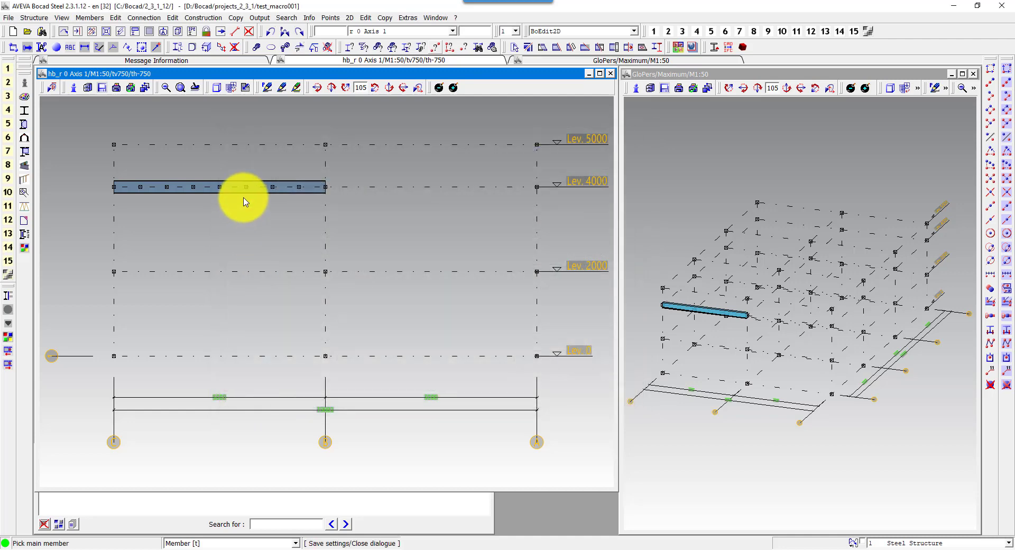
click(244, 201)
click(246, 187)
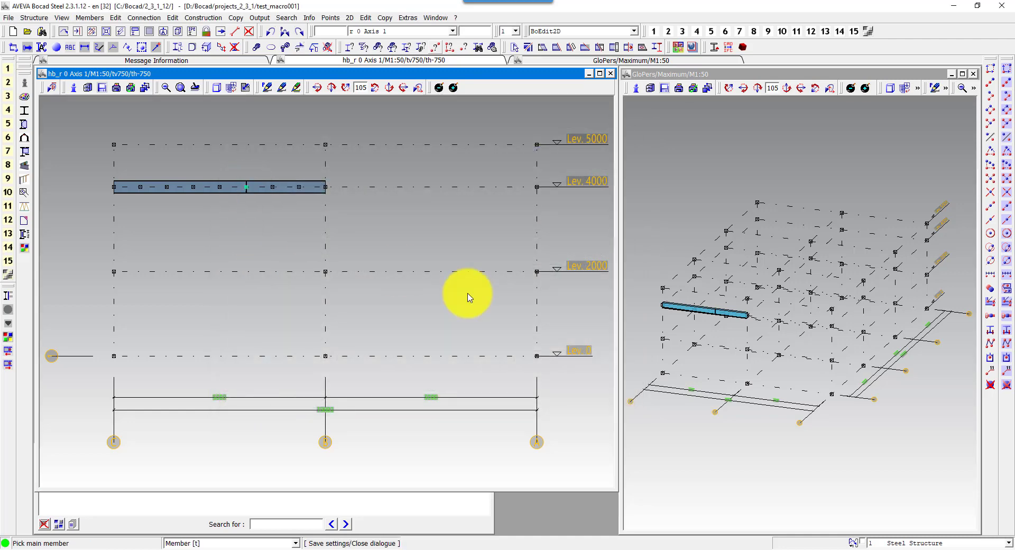
- Inspect the new stiffener in the 3D view, then bring back the KED2 joint editor
click(729, 355)
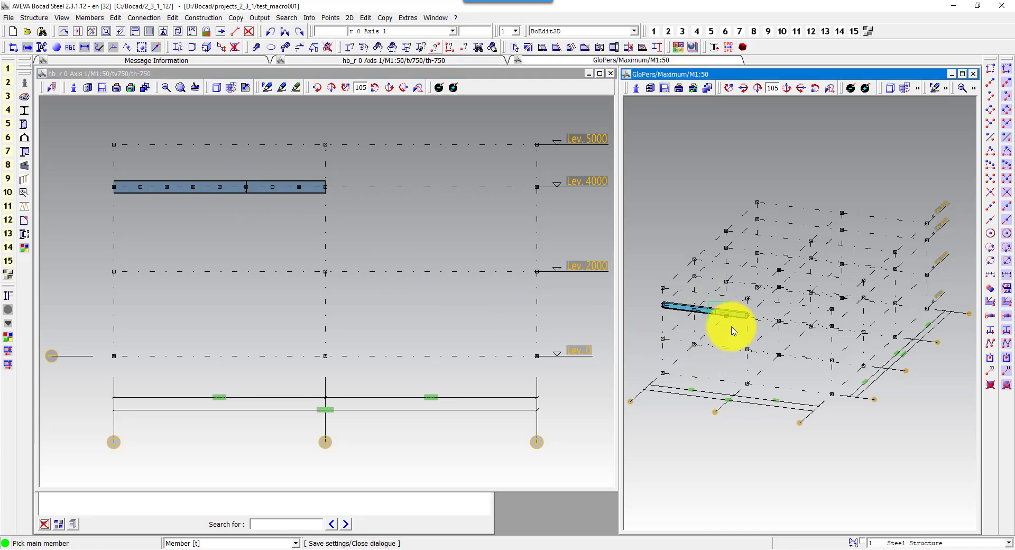
scroll(725, 333, up, 5)
scroll(767, 343, up, 3)
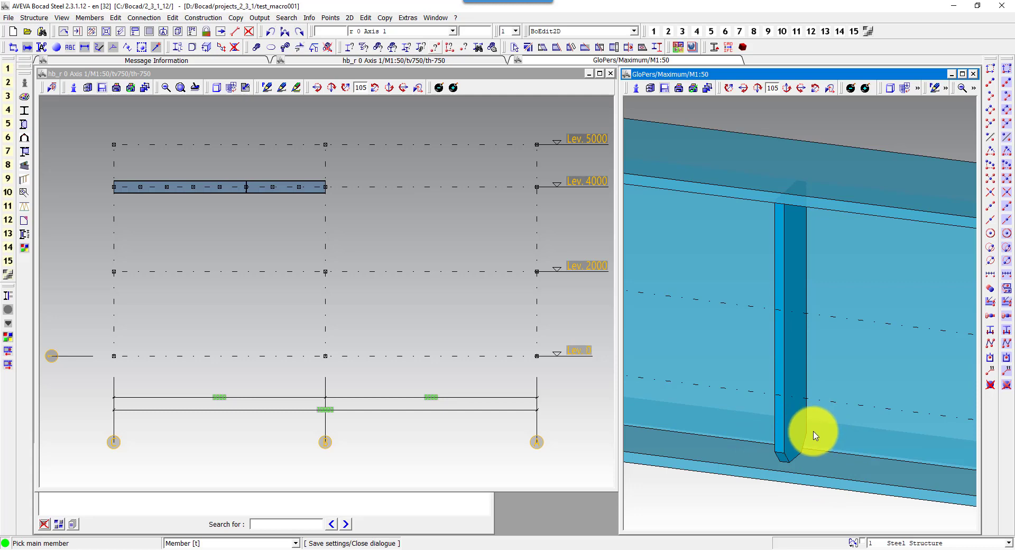
scroll(813, 432, down, 3)
scroll(813, 433, down, 5)
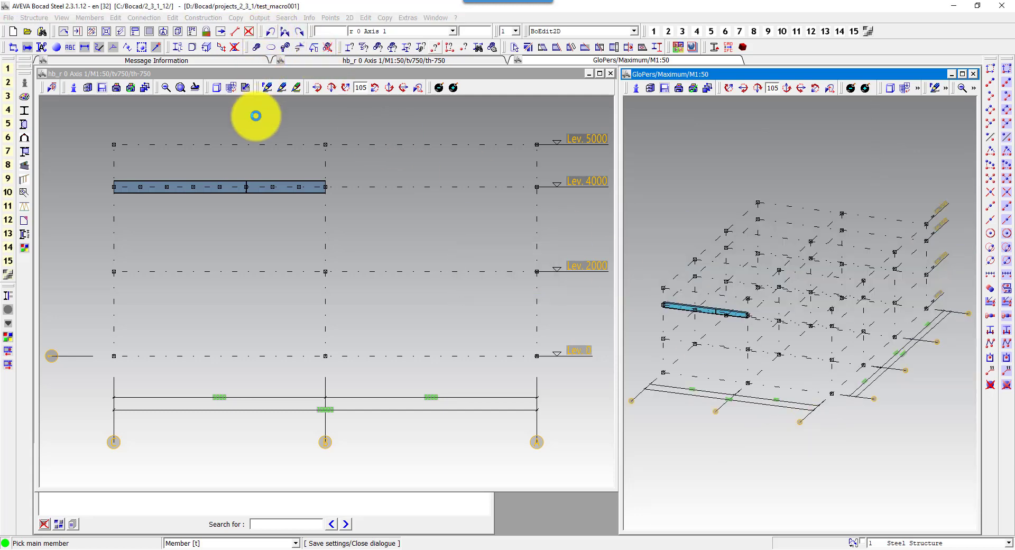
click(256, 229)
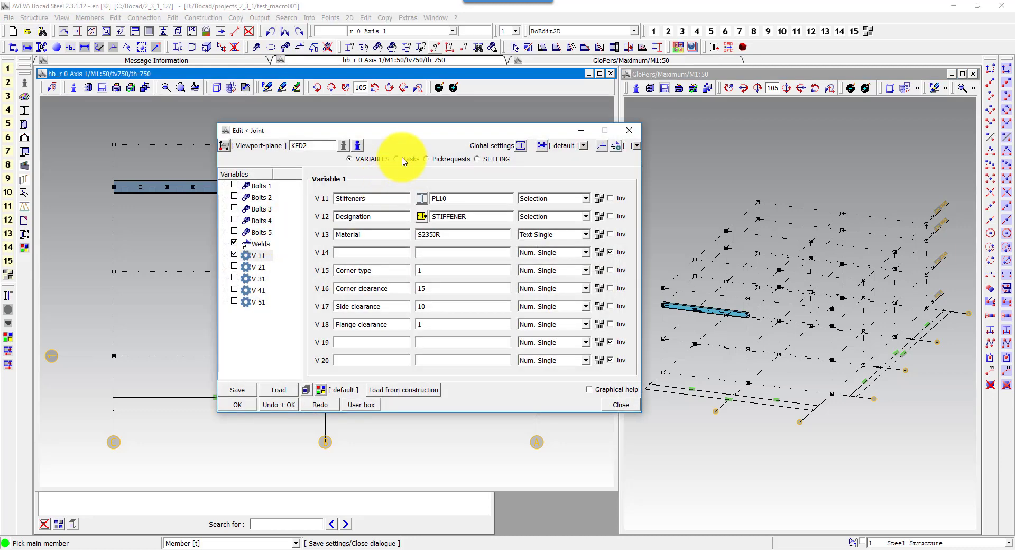
- In Block 21's stiffener contour plate, clear DS14's corner and enter V15 and V16 on DS12
click(397, 158)
click(594, 204)
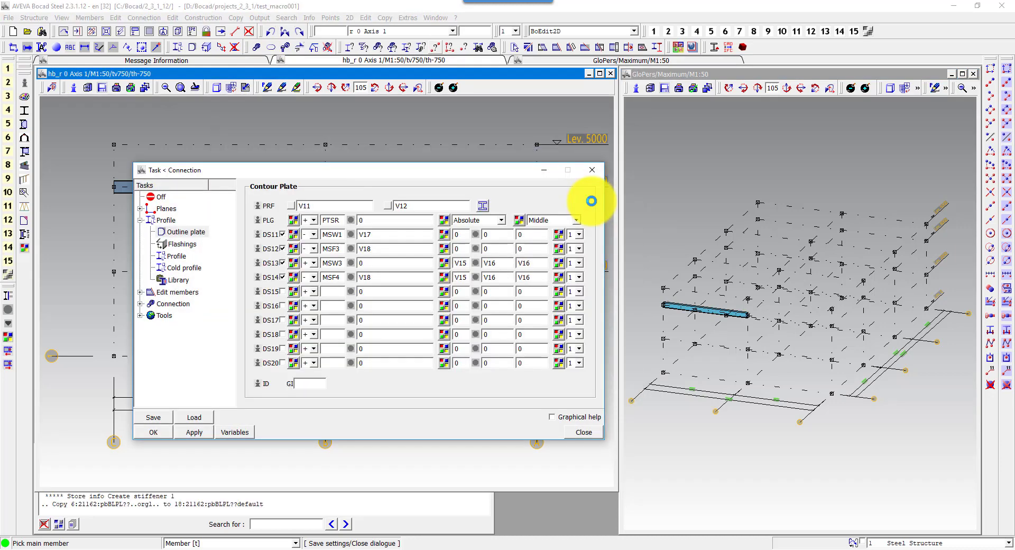
key(BackSpace)
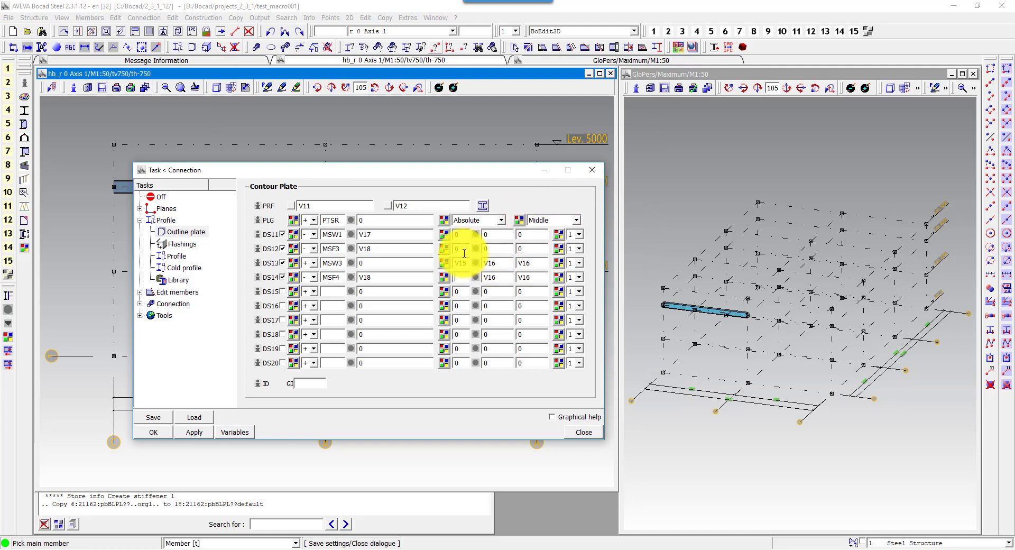
text(V15)
double_click(484, 277)
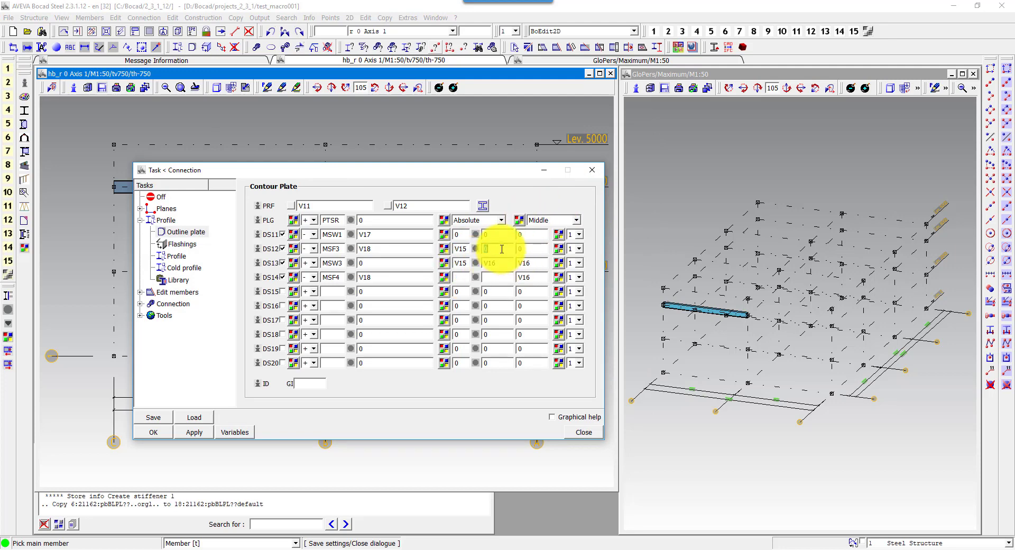
text(V16)
key(Tab)
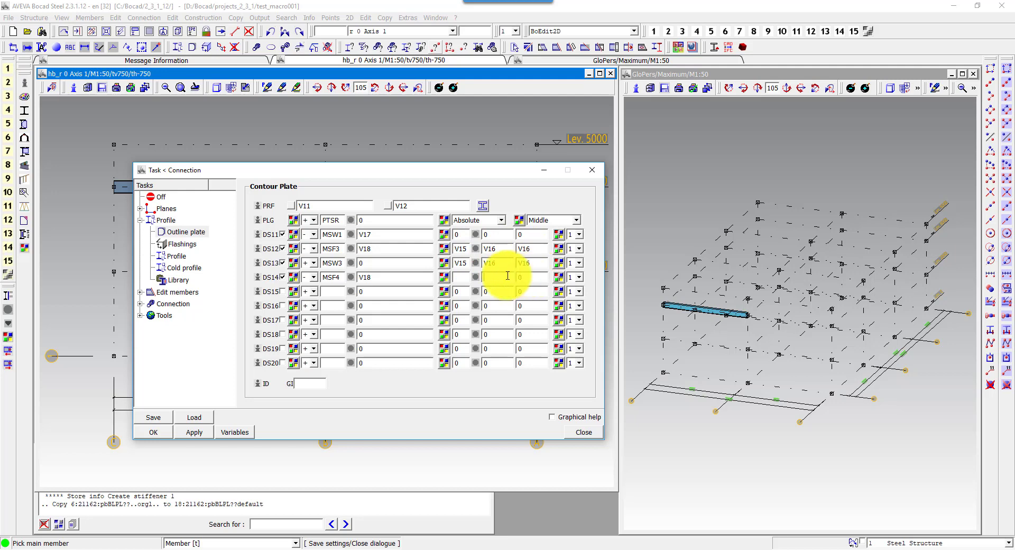
- Confirm the contour plate changes and rerun KED2 on the Lev 4000 beam
click(154, 432)
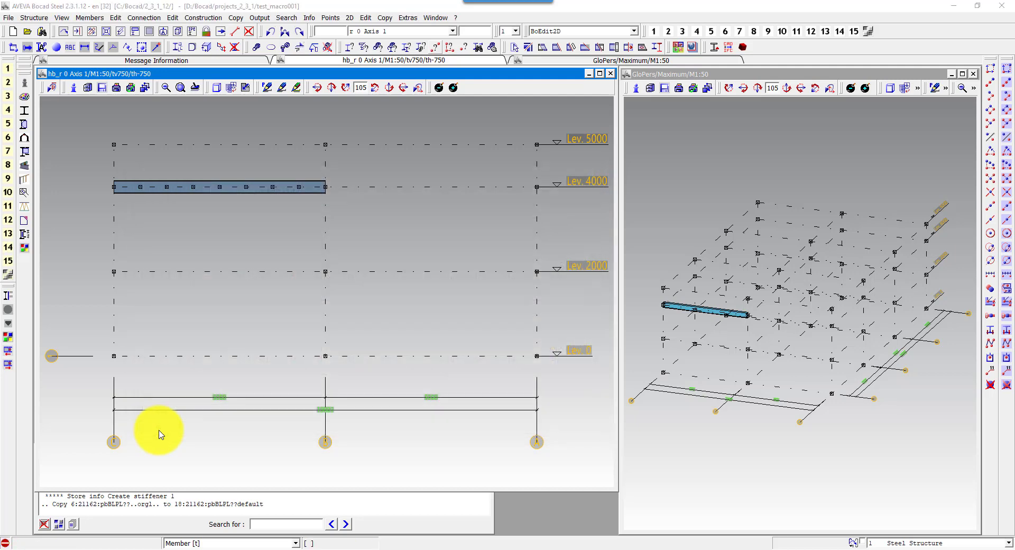
click(236, 406)
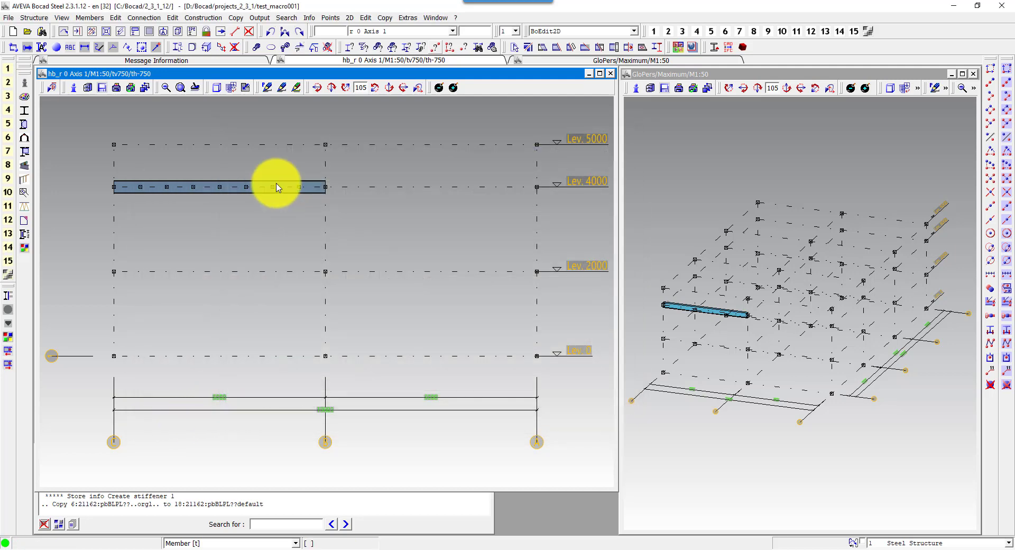
click(282, 194)
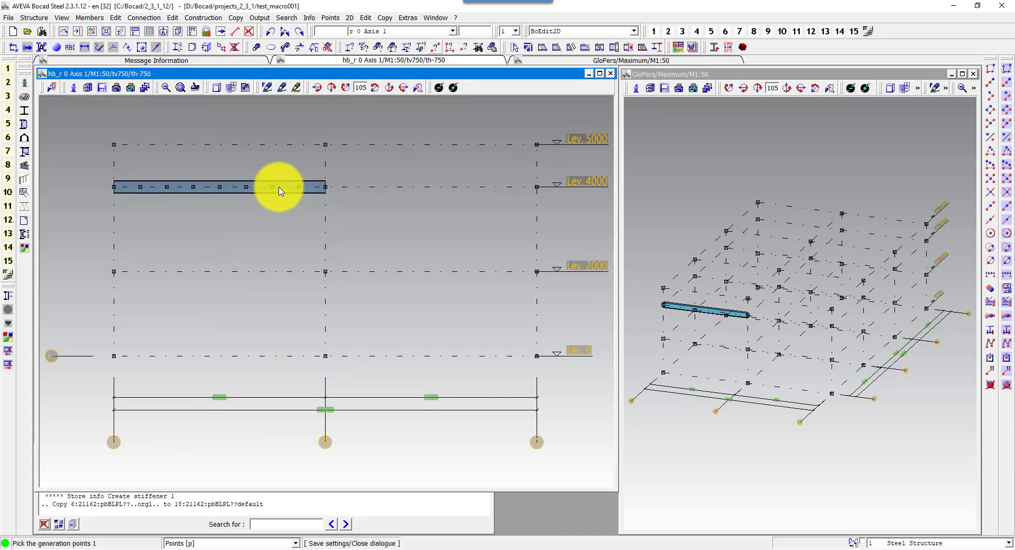
- Zoom the 3D view to inspect the regenerated stiffener's revised corners
click(719, 353)
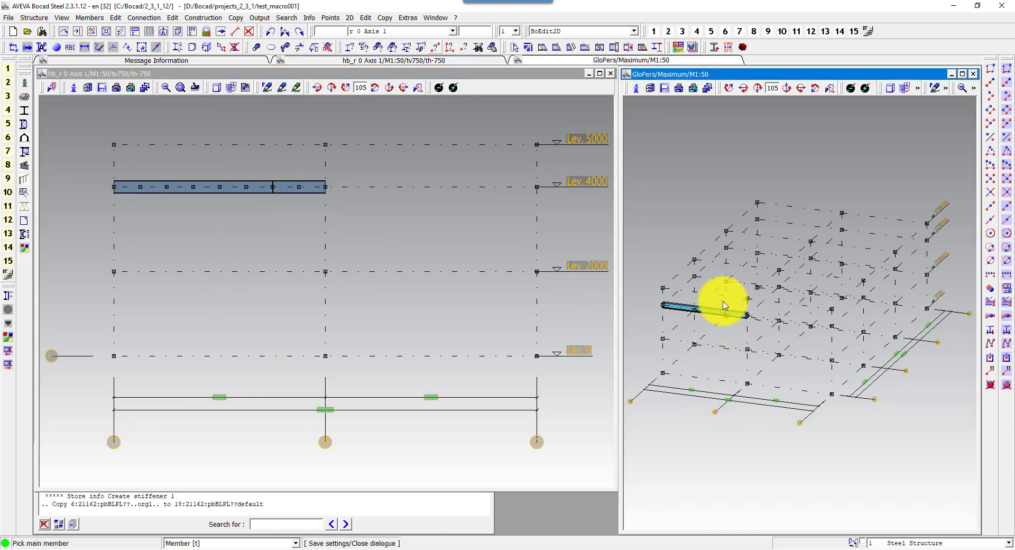
scroll(711, 304, up, 5)
scroll(806, 314, up, 2)
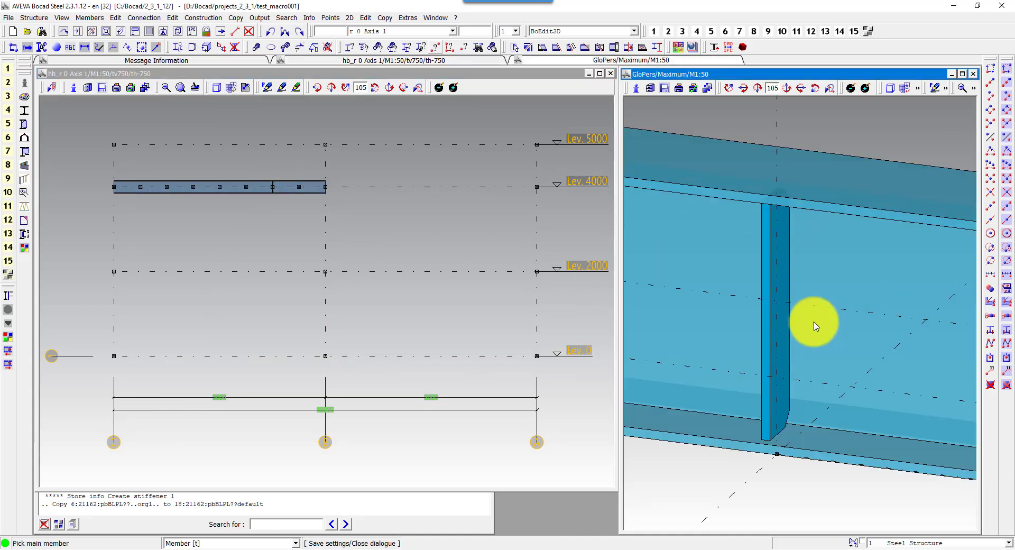
scroll(840, 272, up, 3)
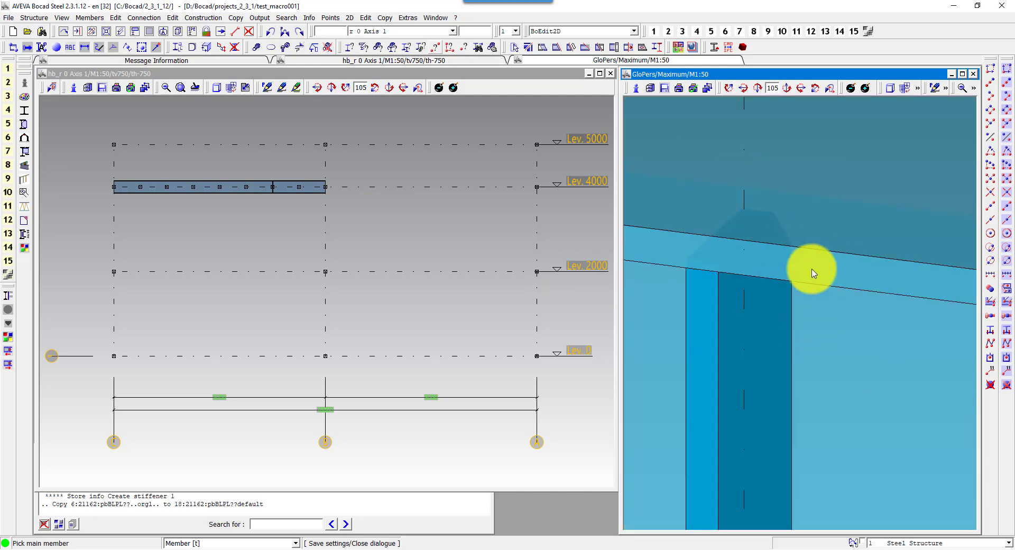
scroll(839, 270, down, 2)
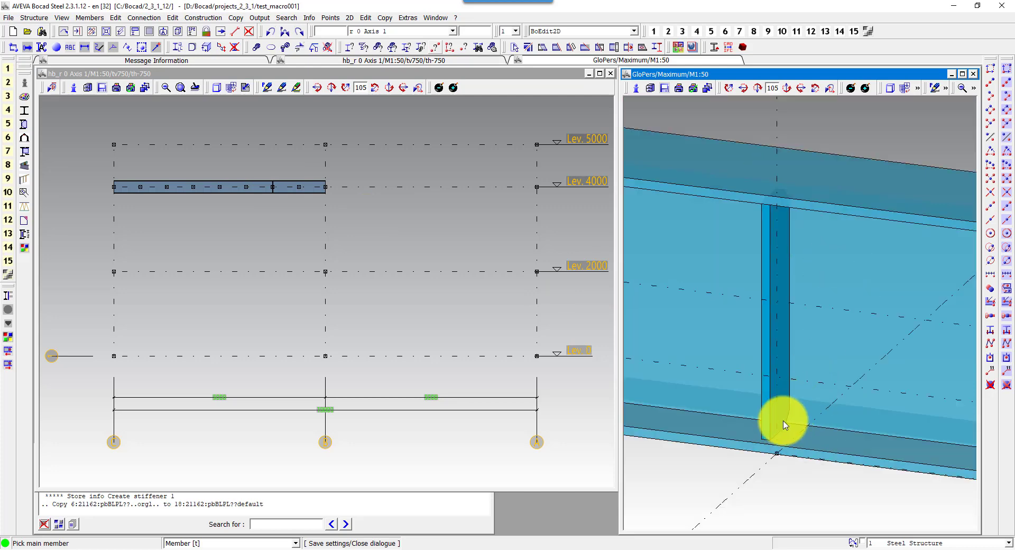
scroll(782, 418, down, 2)
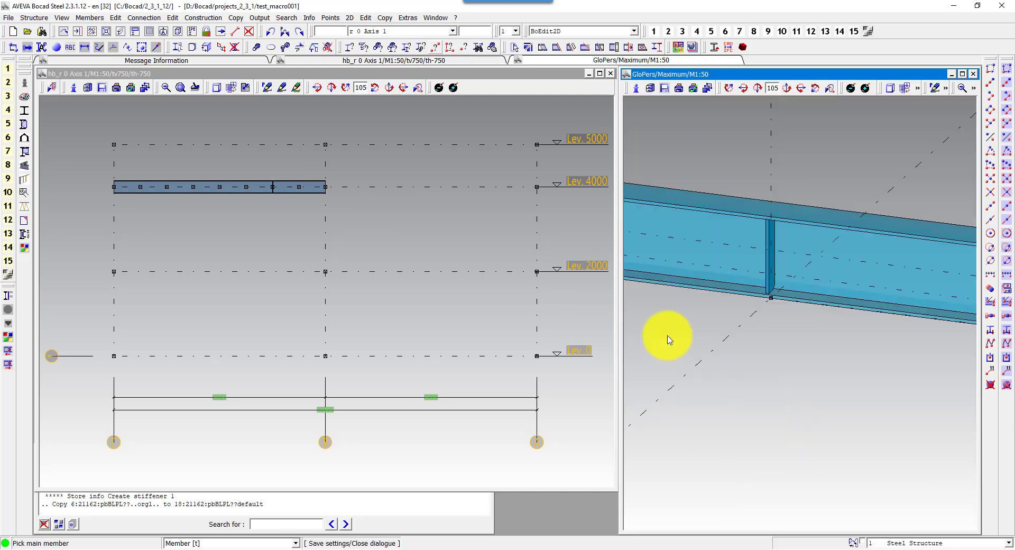
click(105, 33)
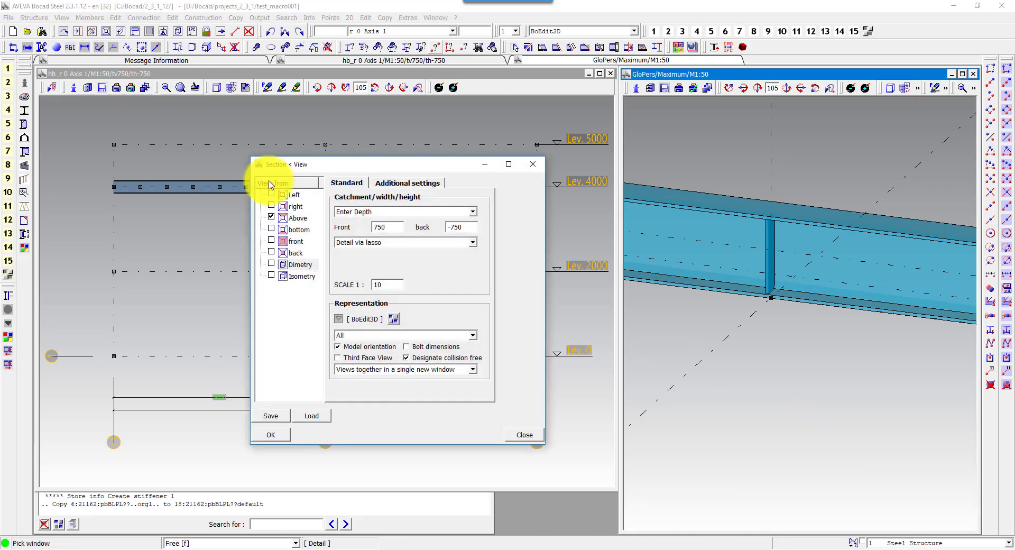
click(272, 194)
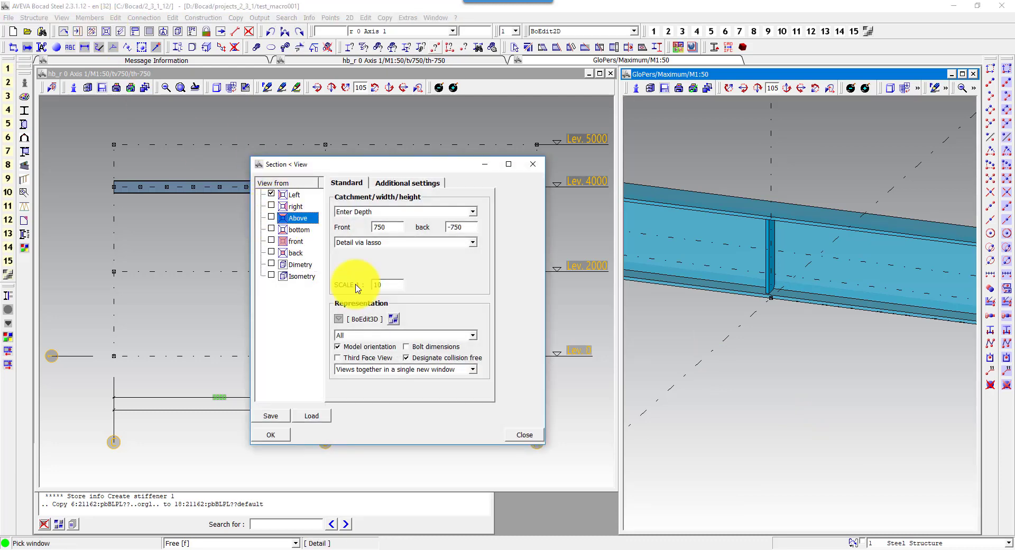
click(282, 438)
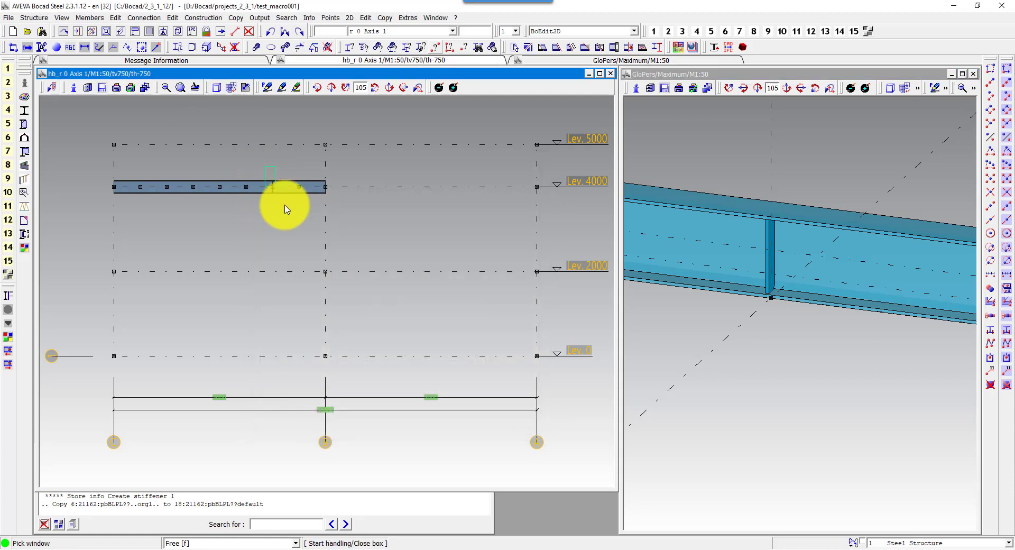
click(276, 191)
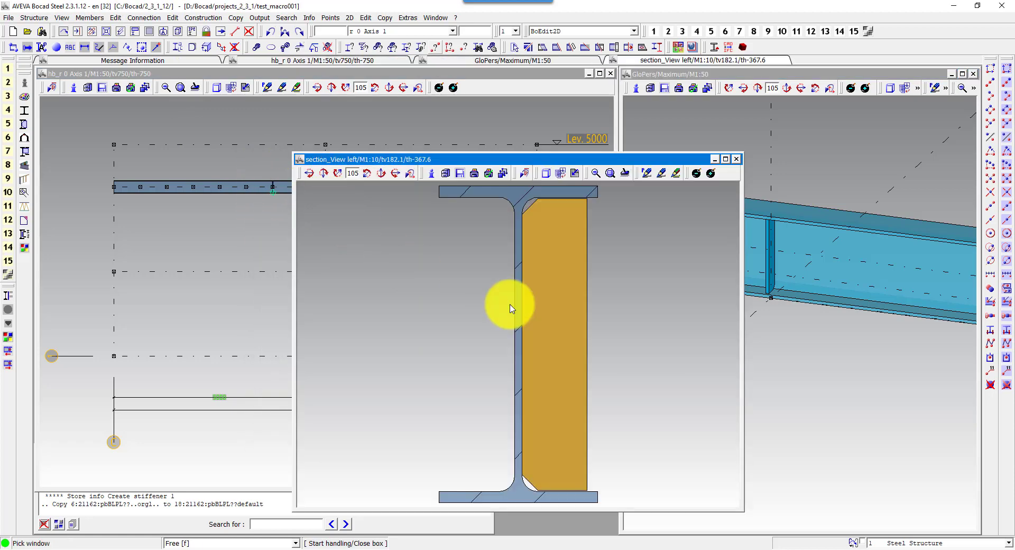
drag(523, 189, 584, 224)
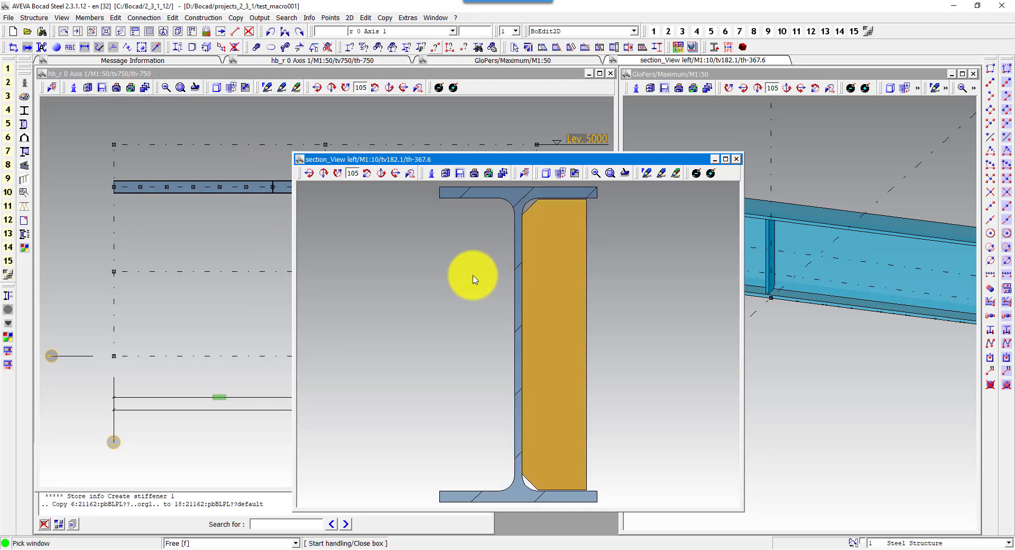
click(436, 46)
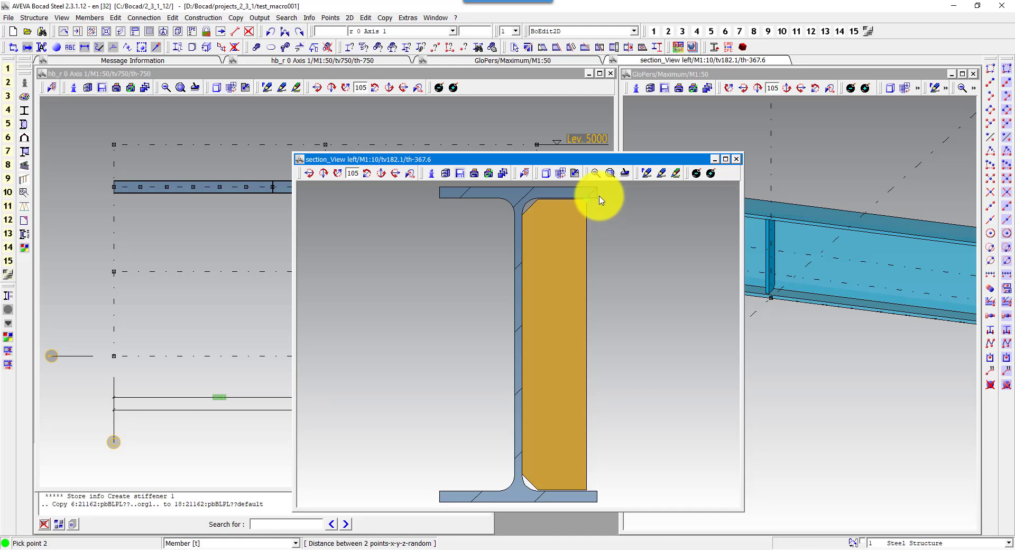
click(625, 208)
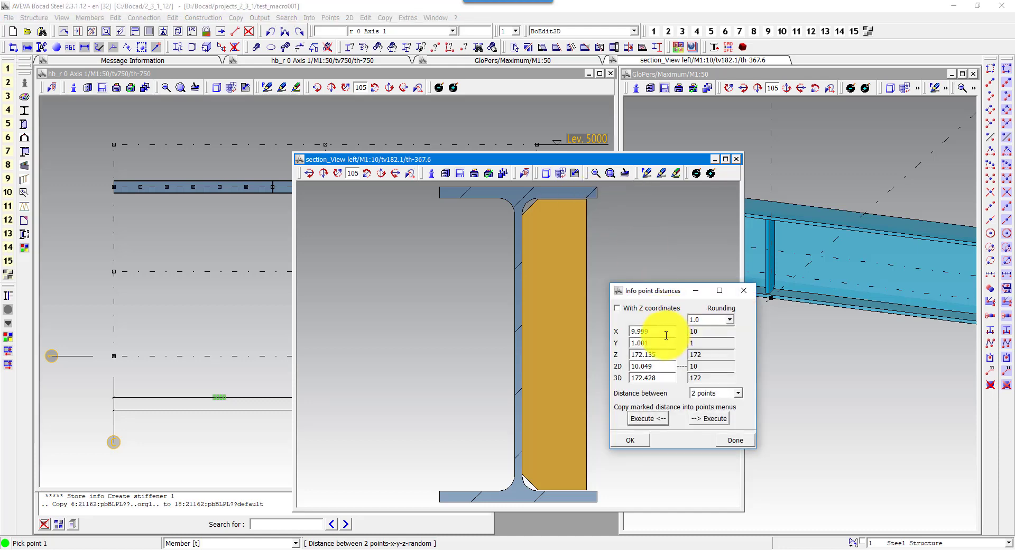
click(744, 290)
click(737, 160)
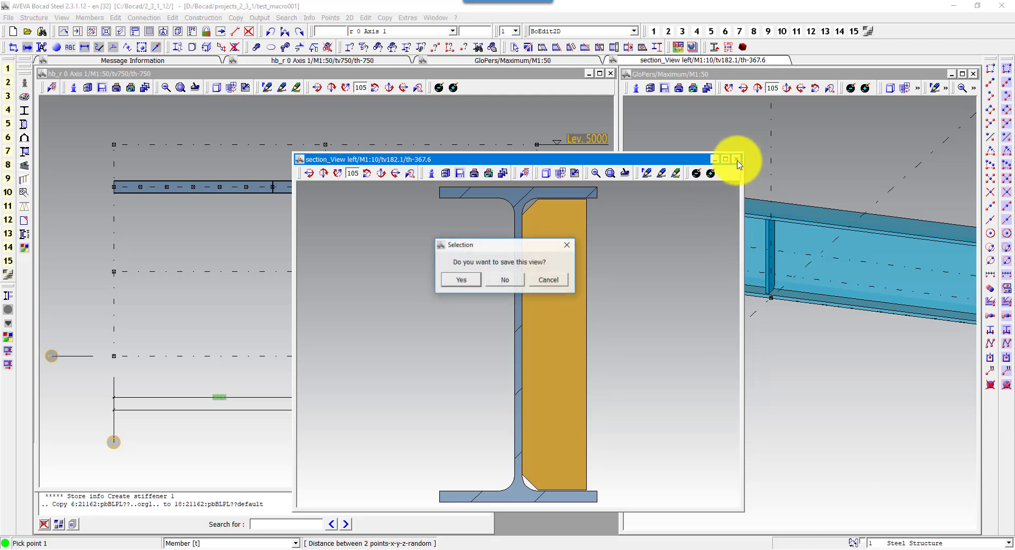
key(Return)
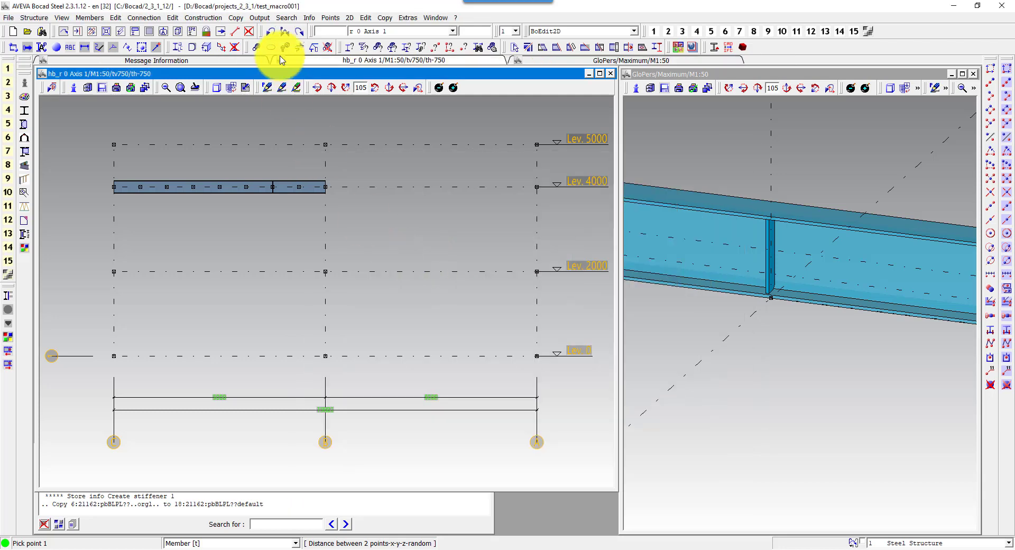
- Undo the KED2 joint on the beam and reopen the last joint macro
click(270, 31)
click(483, 281)
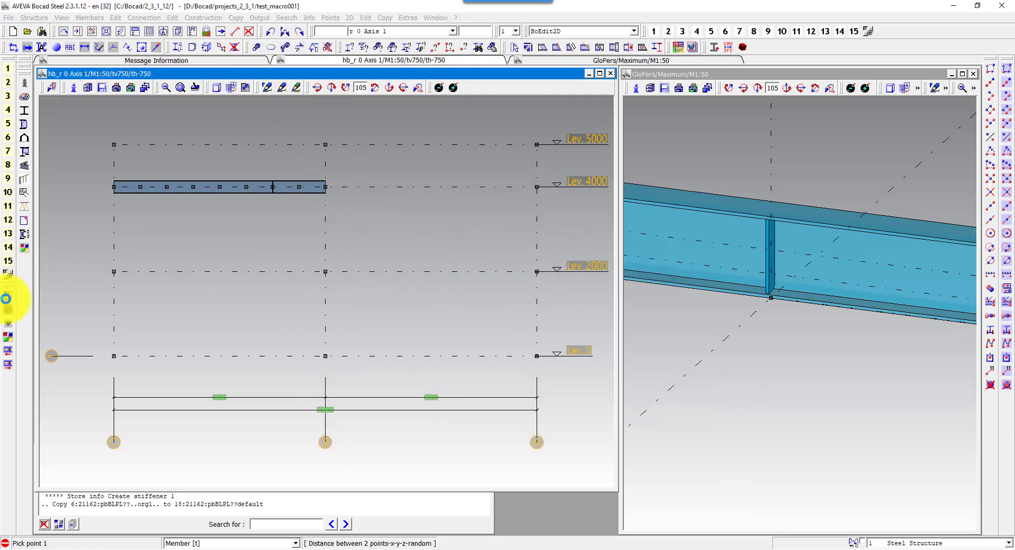
click(8, 295)
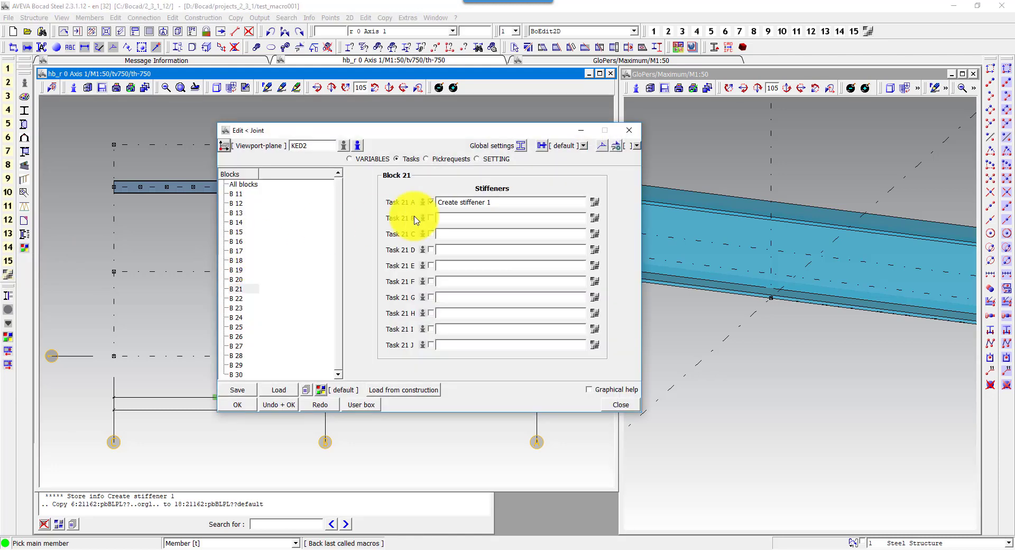
- Add 'Create stiffener 2' as Block 21 task 21 B, enable it, and open its settings
drag(494, 201, 406, 212)
text(Create stiffener 2)
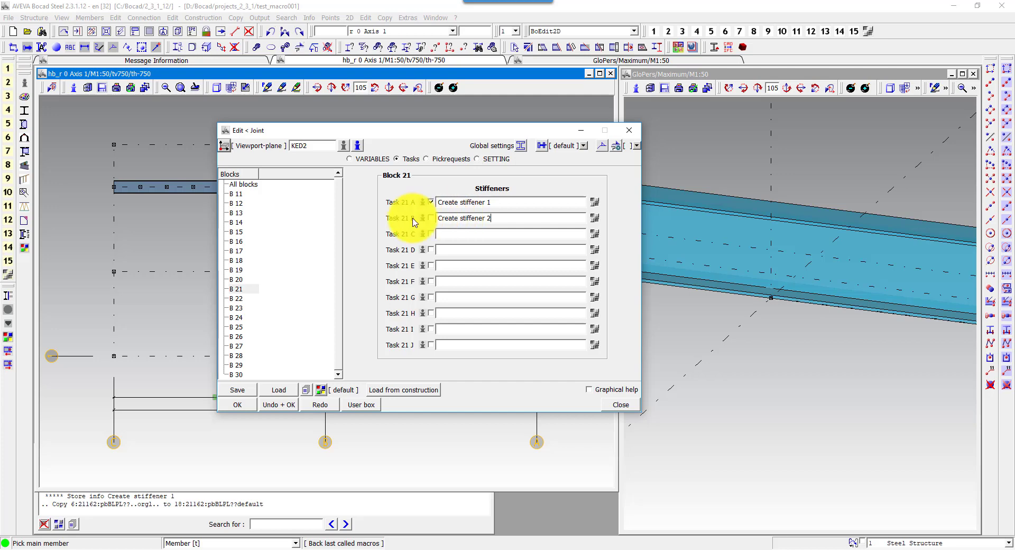
click(431, 218)
click(595, 218)
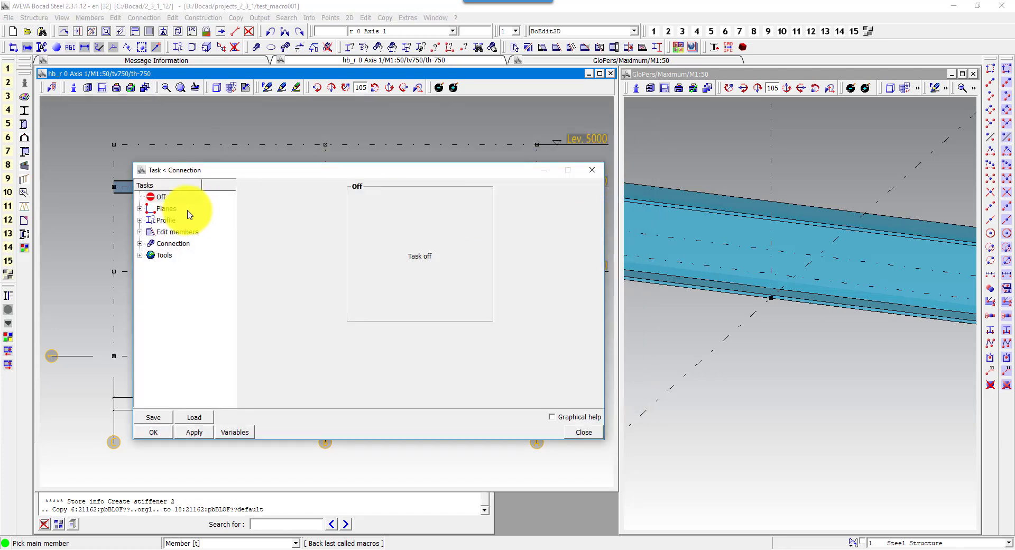
- Make the second stiffener task an Outline plate, checking I-section web plane names like MSW2
double_click(166, 220)
click(168, 232)
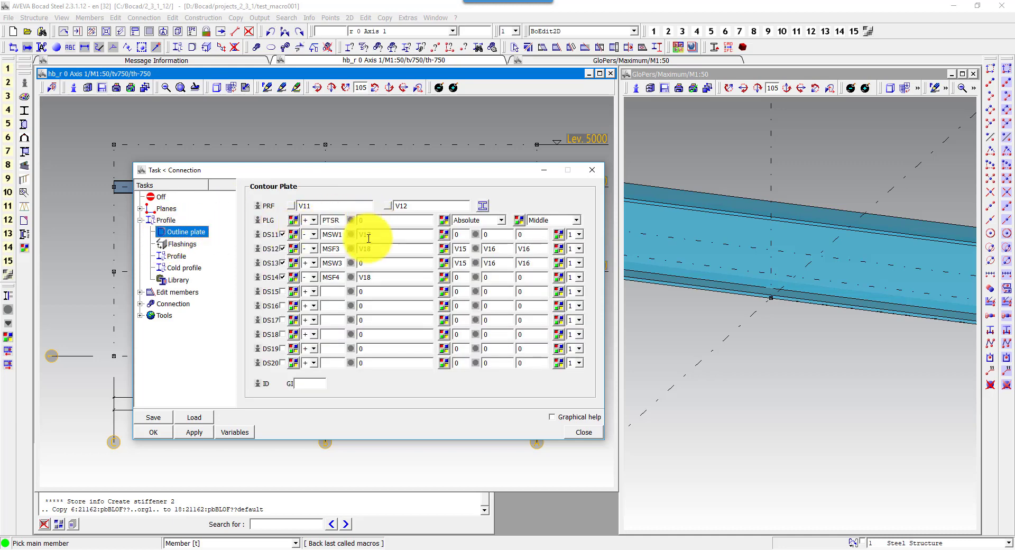
click(292, 236)
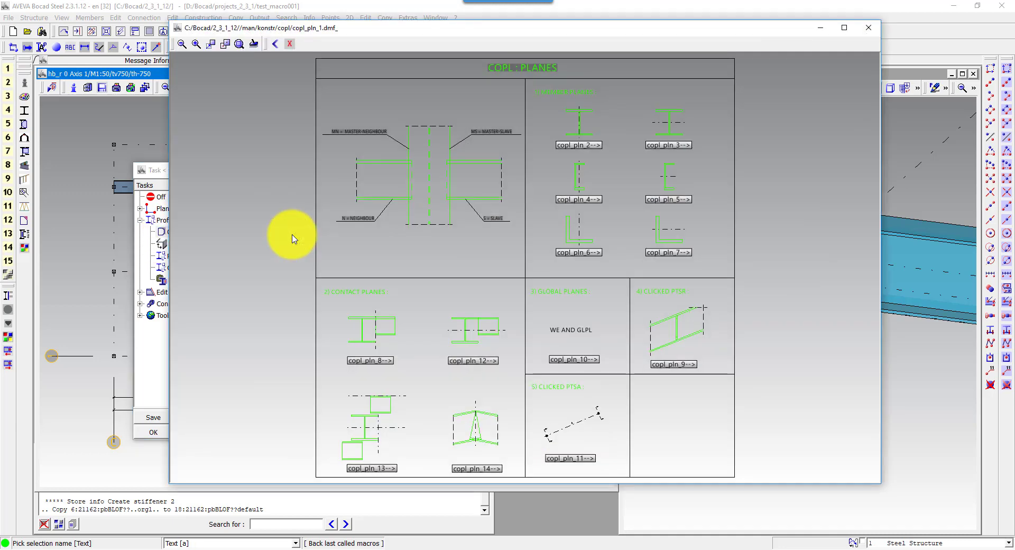
click(587, 152)
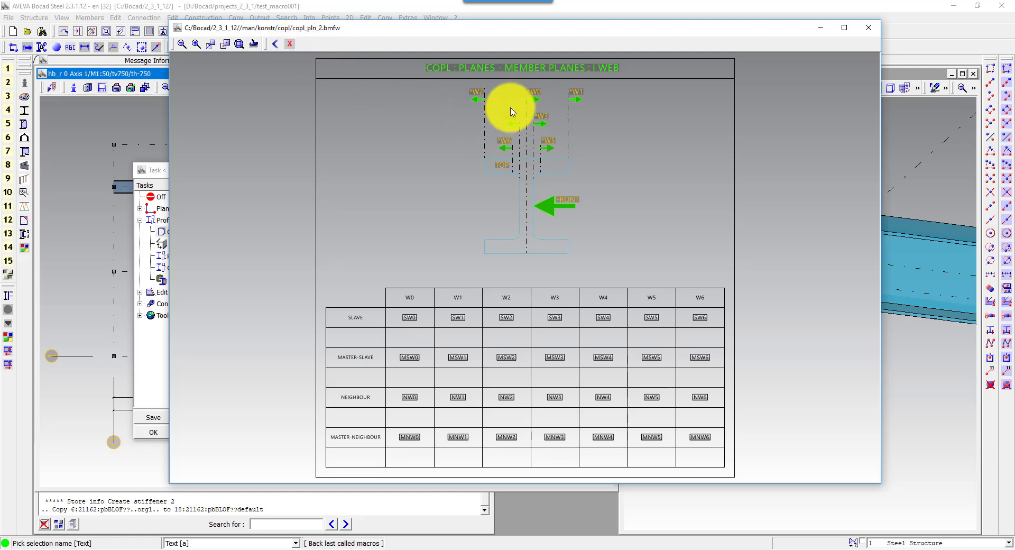
click(287, 43)
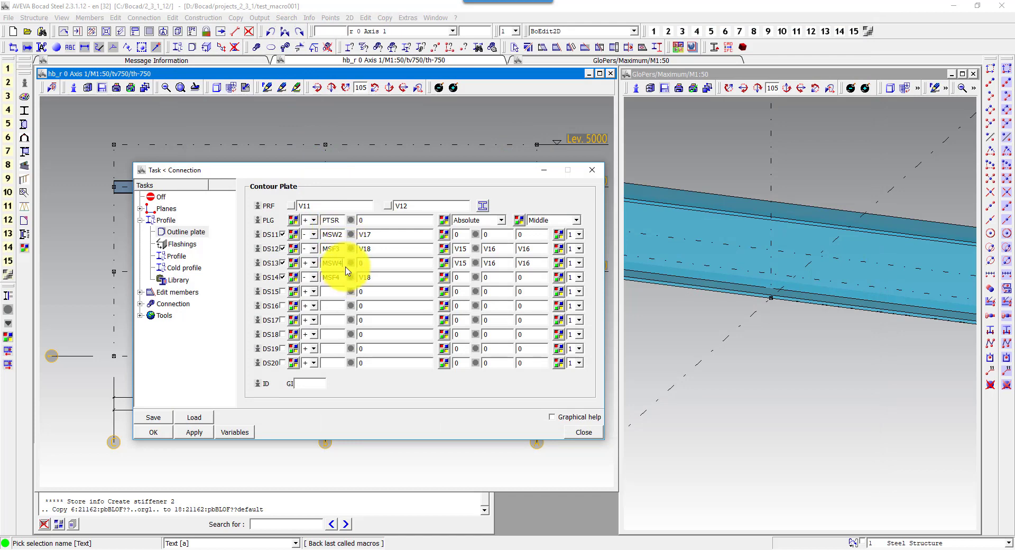
click(154, 431)
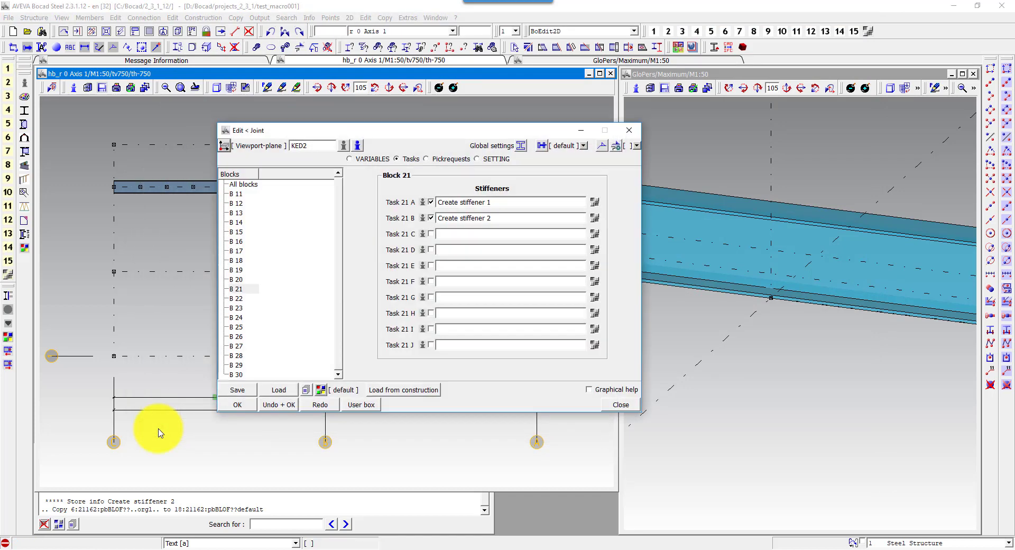
- Add Task 21 I 'Weld stiffeners' as a Weld task using By Settings, Weld 1
click(457, 329)
text(Weld stiffeners)
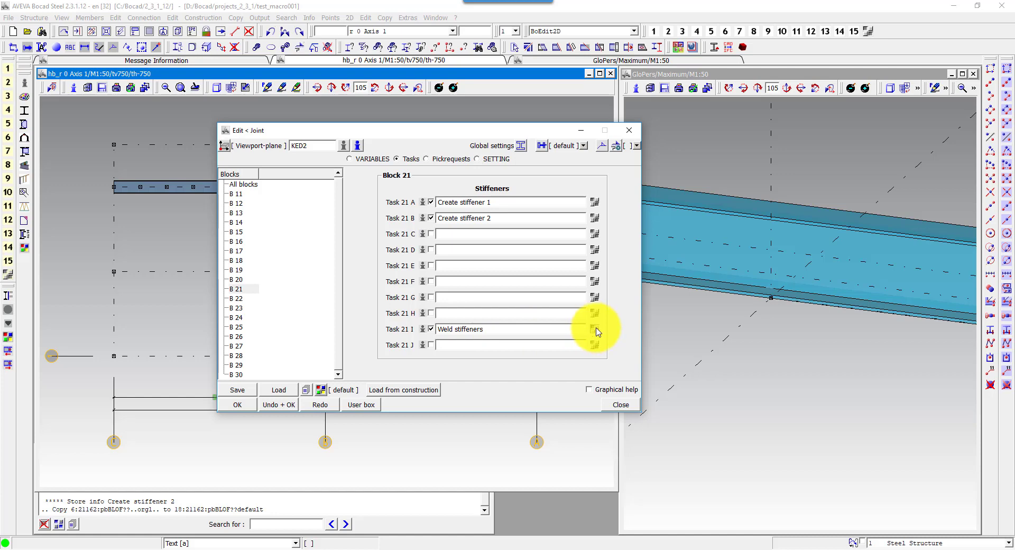
click(596, 329)
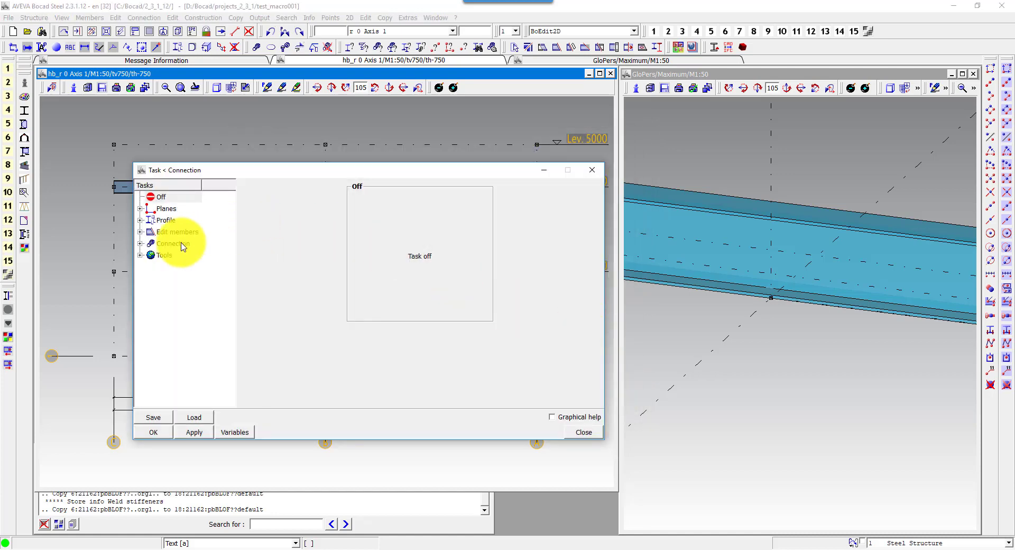
double_click(182, 245)
click(174, 313)
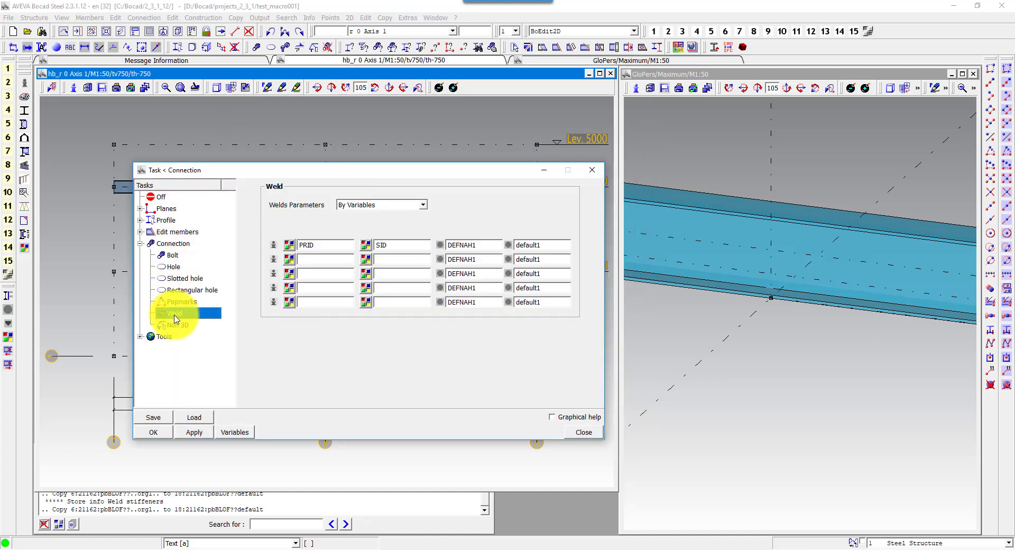
click(374, 204)
click(375, 223)
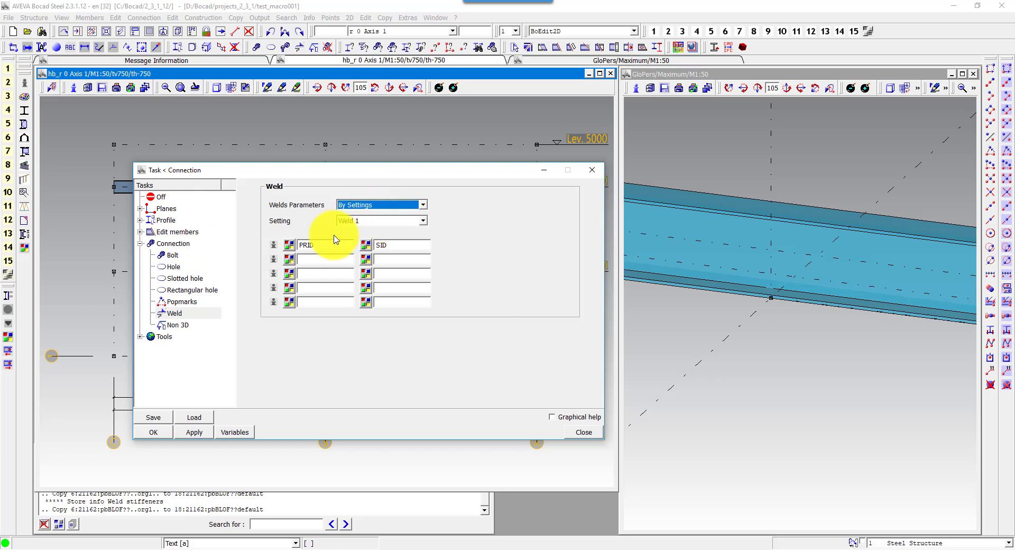
click(289, 246)
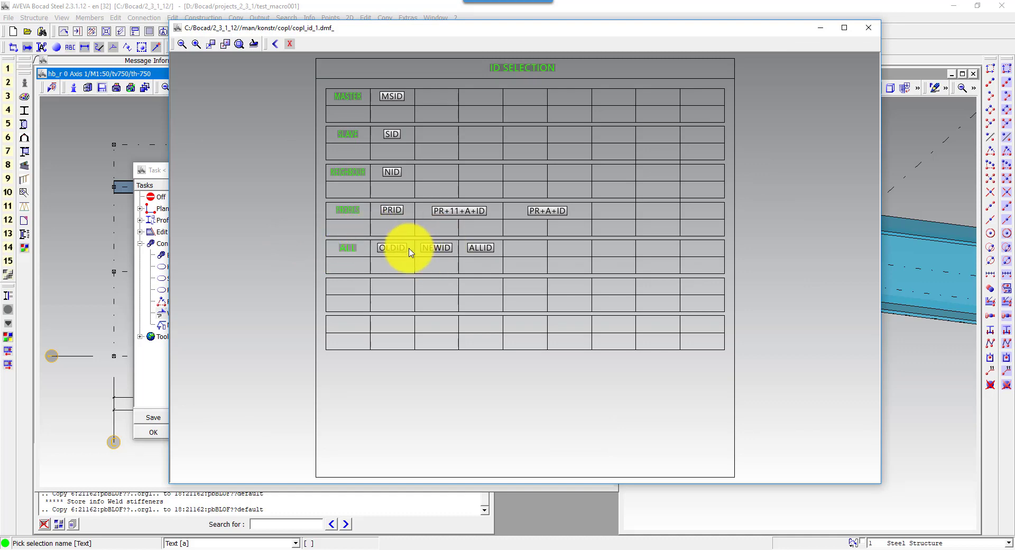
click(437, 248)
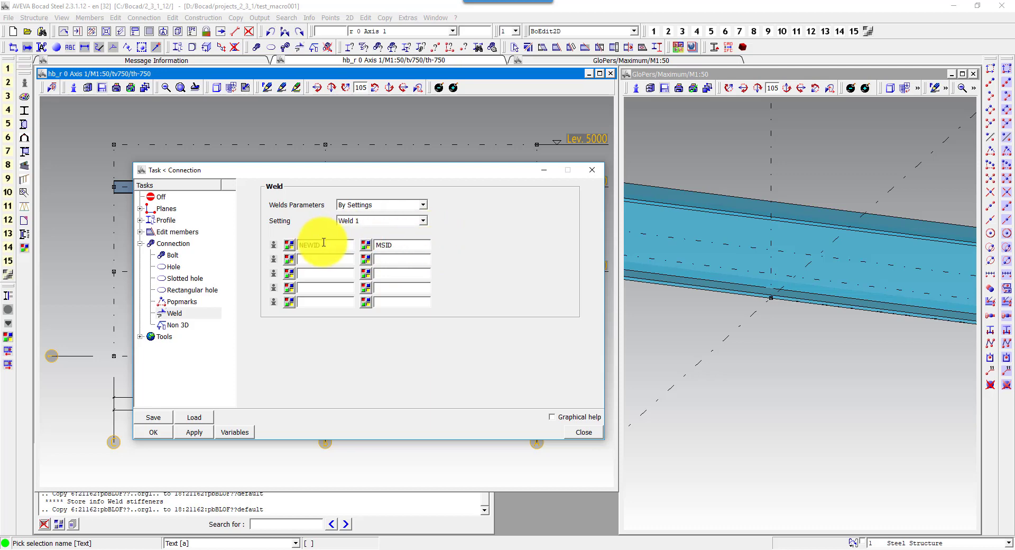
double_click(294, 246)
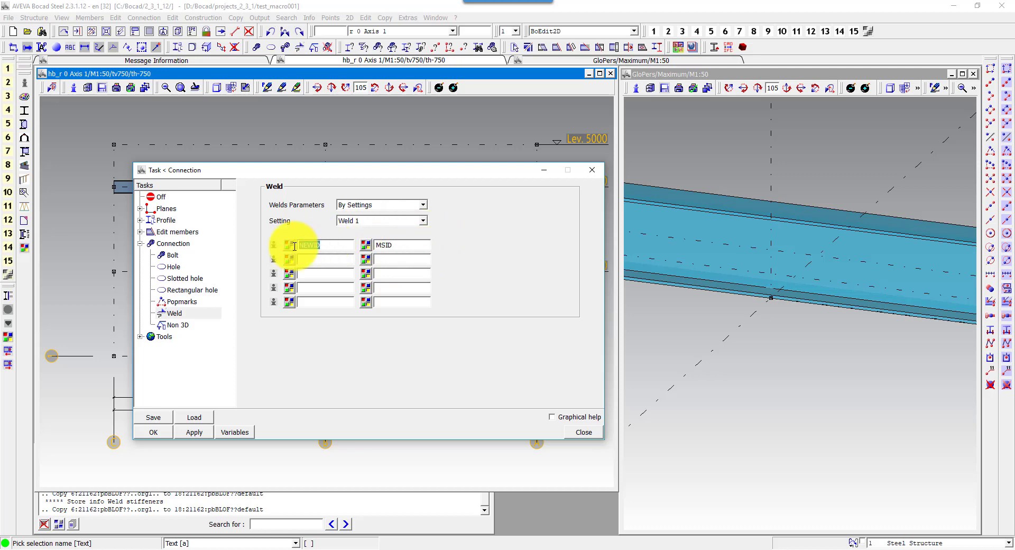
click(153, 432)
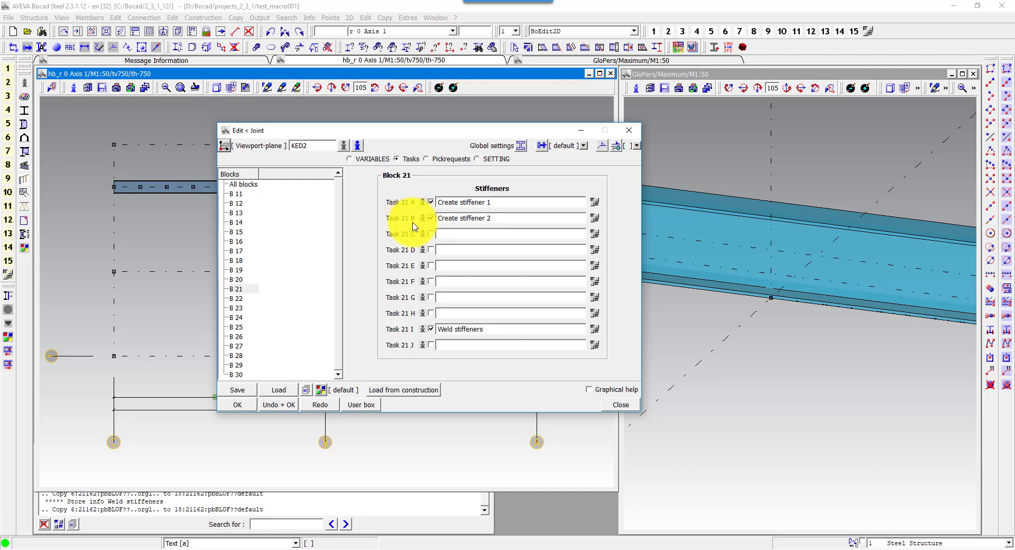
- Set MSID as the weld ID in Task 21 I's weld rows, welding to PRAID and PRBID
click(594, 329)
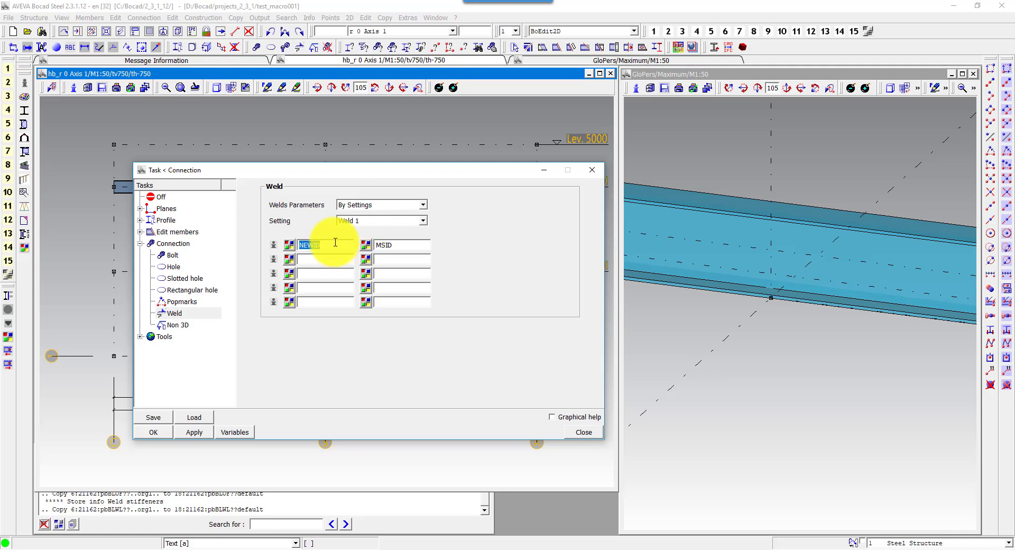
click(366, 245)
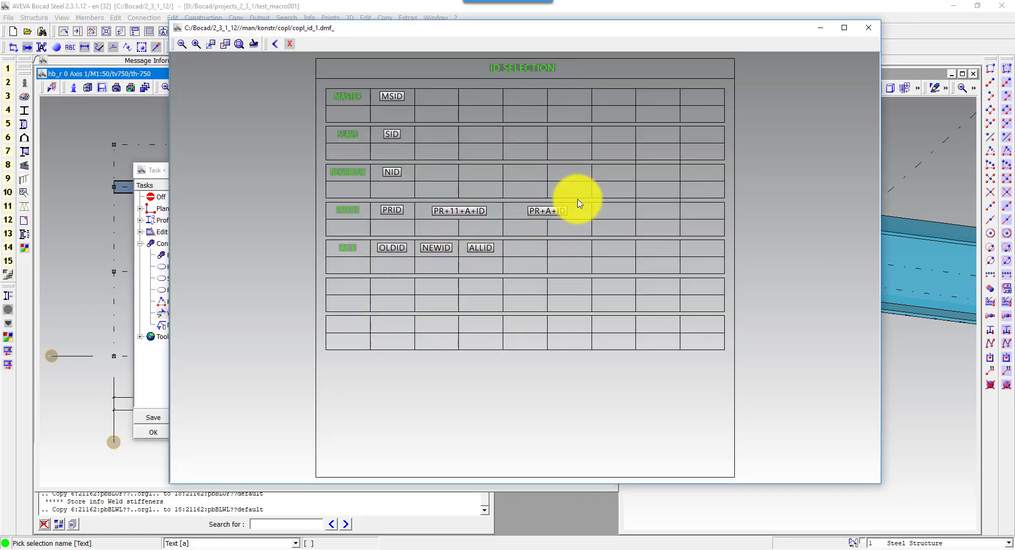
click(289, 43)
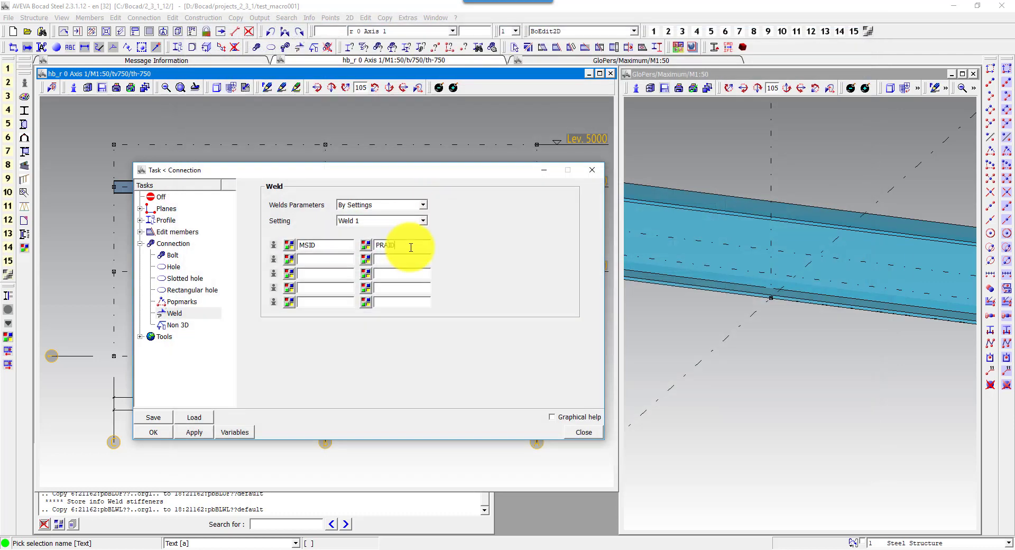
double_click(325, 248)
click(321, 260)
text(MSID)
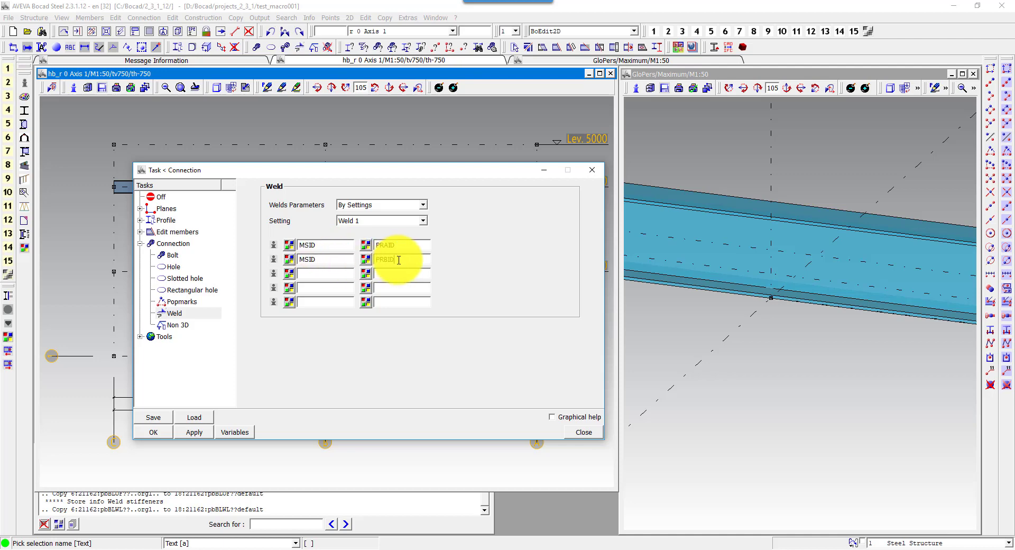
click(147, 432)
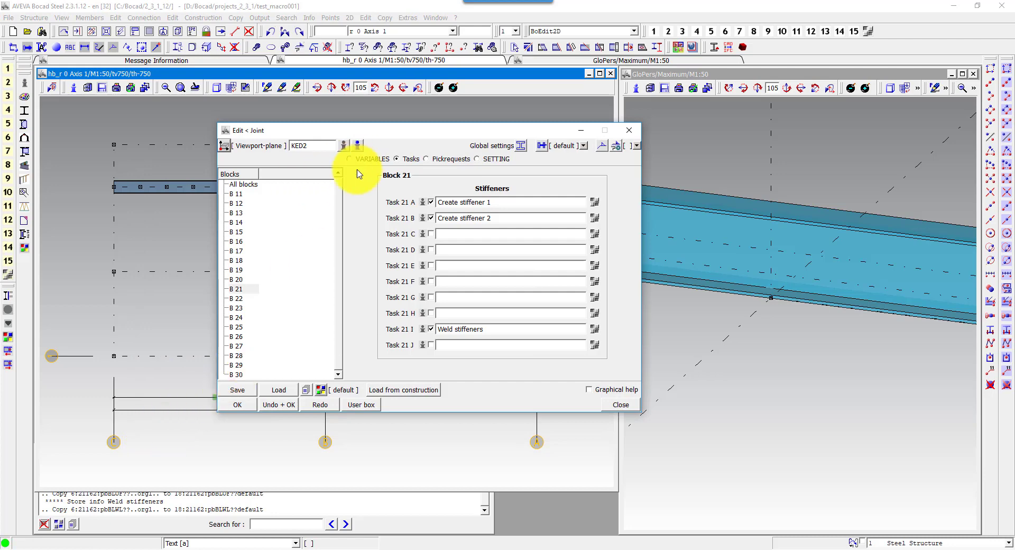
- Run KED2 on the Lev 4000 beam, picking the generation point and the beam as main member
click(351, 159)
click(237, 405)
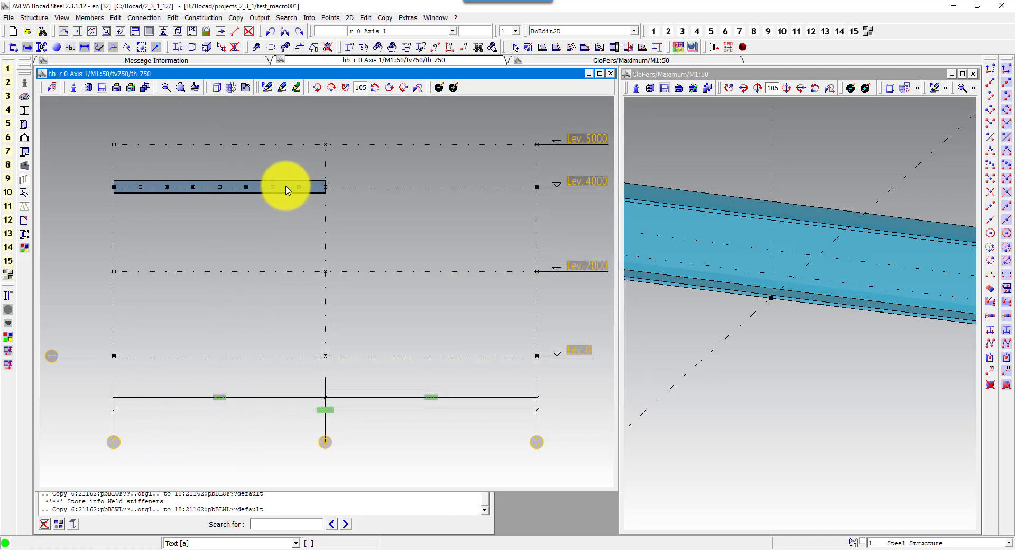
click(275, 187)
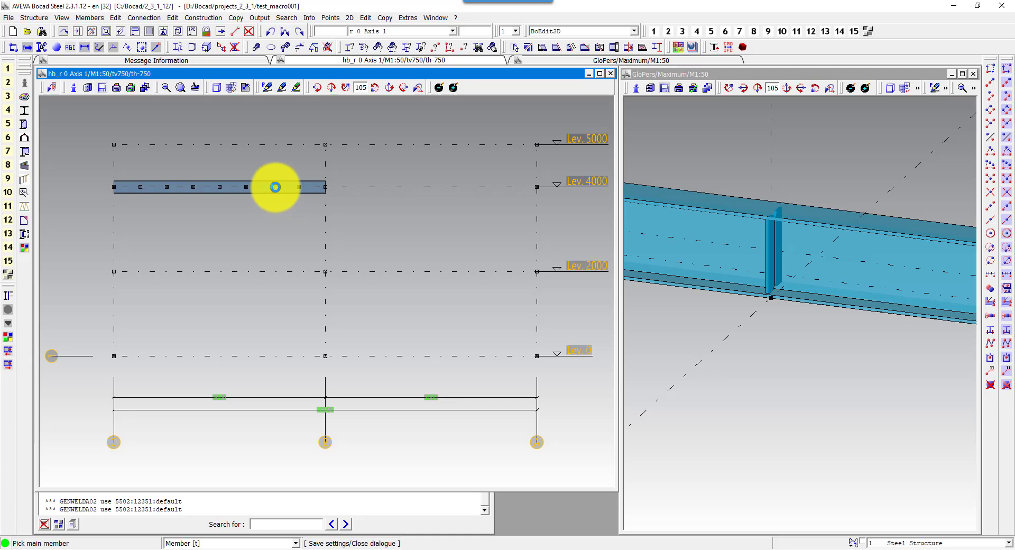
click(279, 184)
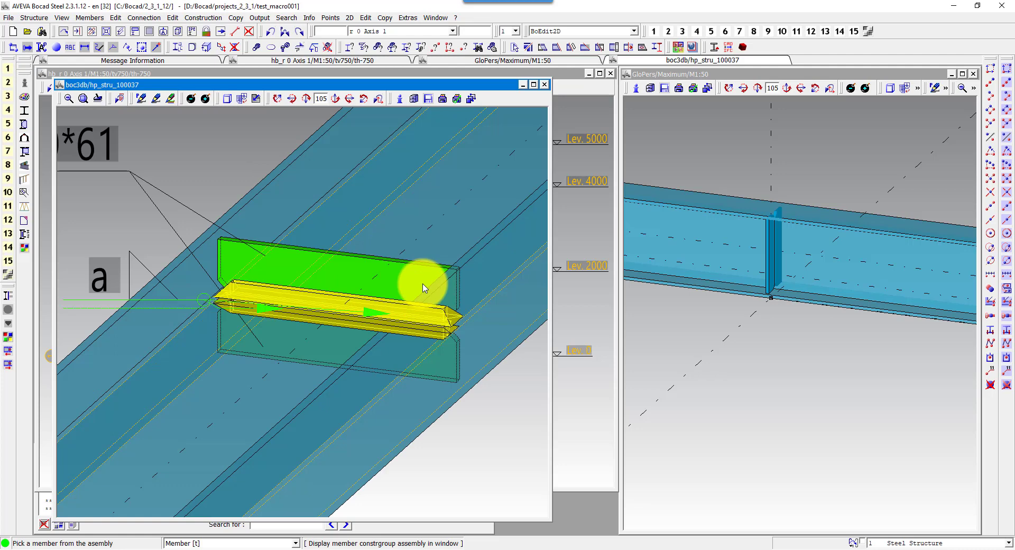
- Close the 3D assembly preview without saving the view
click(544, 85)
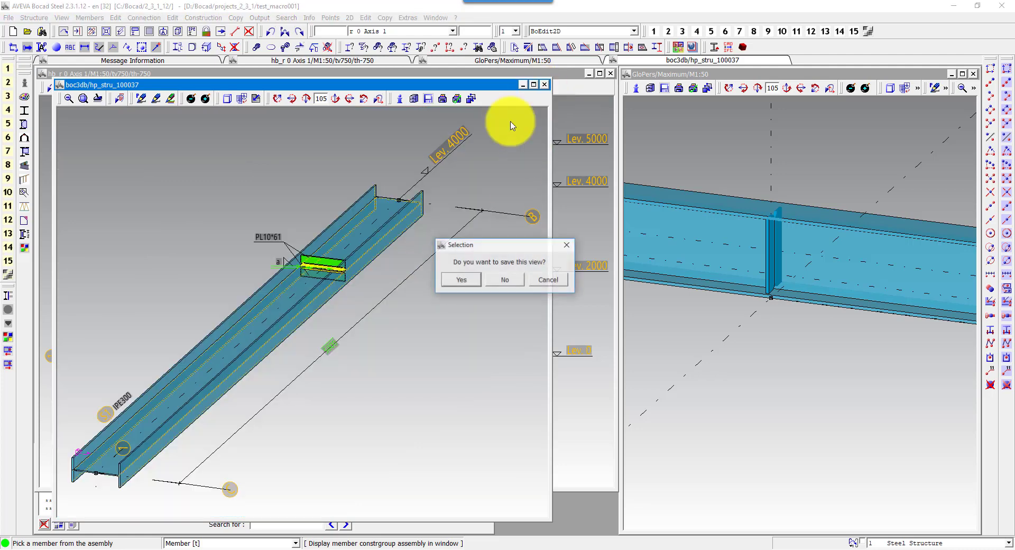
click(506, 280)
click(271, 46)
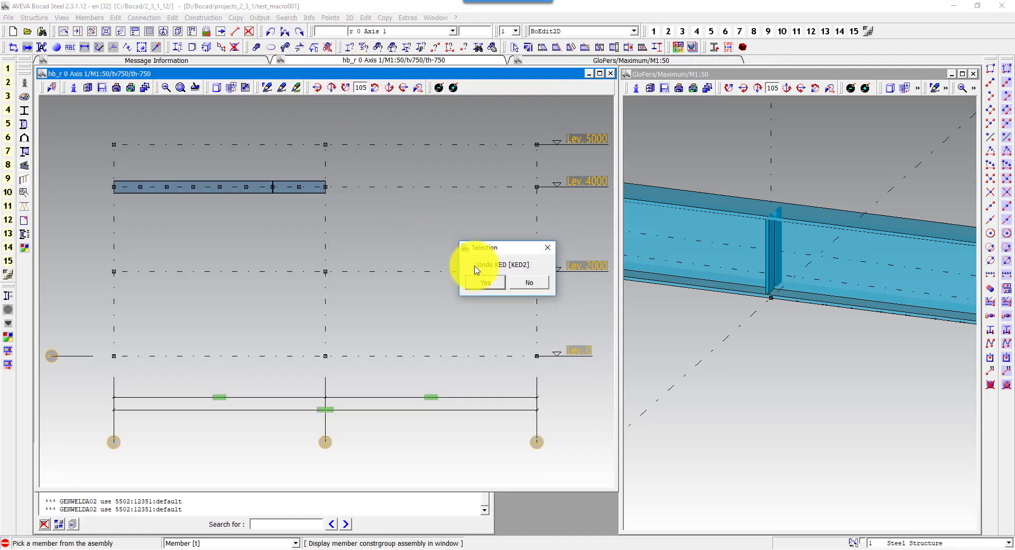
- Undo KED2 on the beam and accept the automatic weld settings with capture range 2.15
click(486, 283)
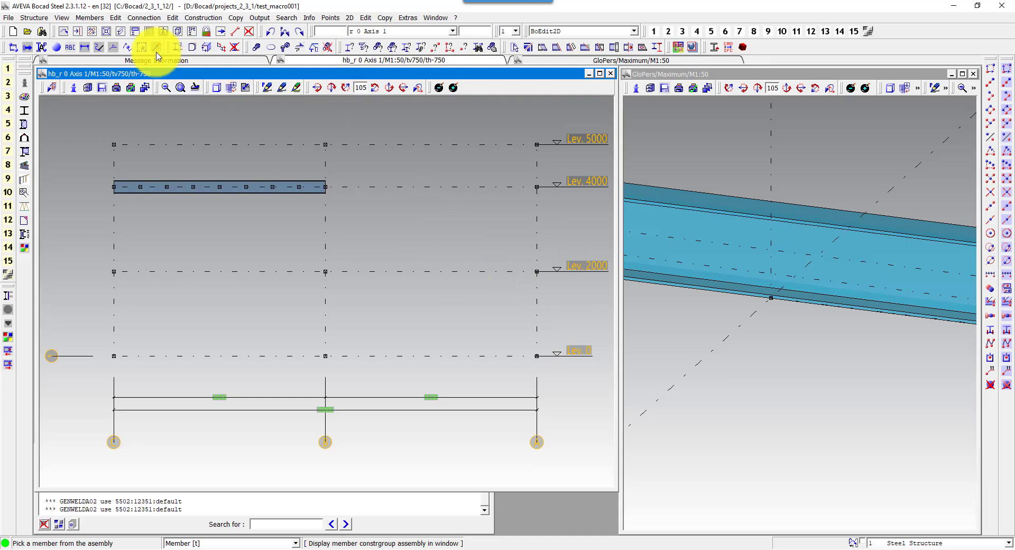
click(144, 18)
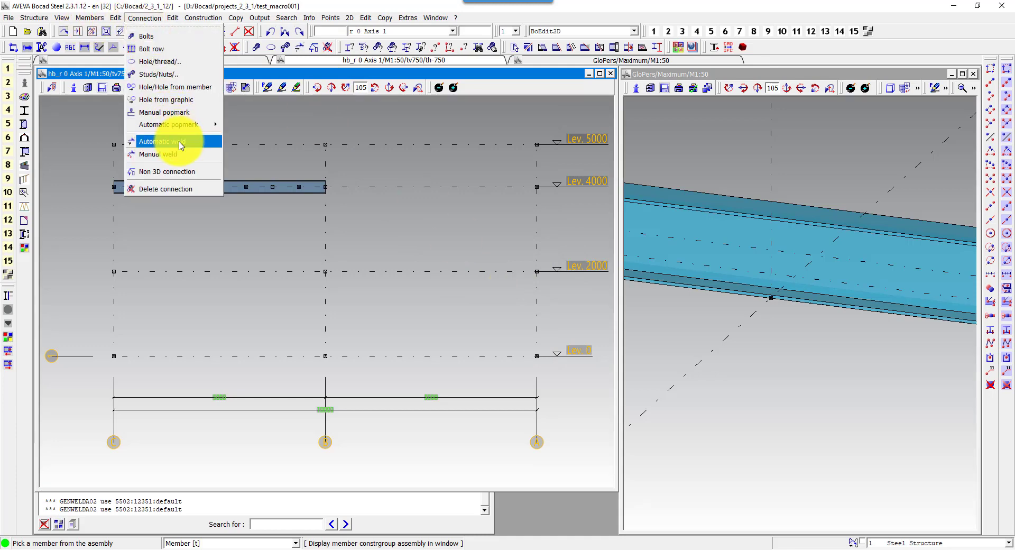
click(159, 141)
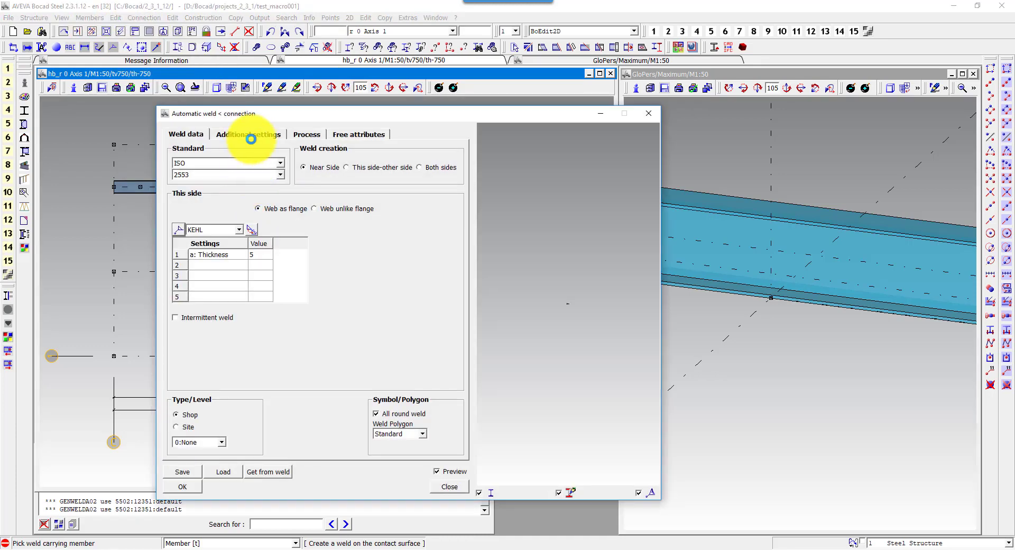
click(248, 135)
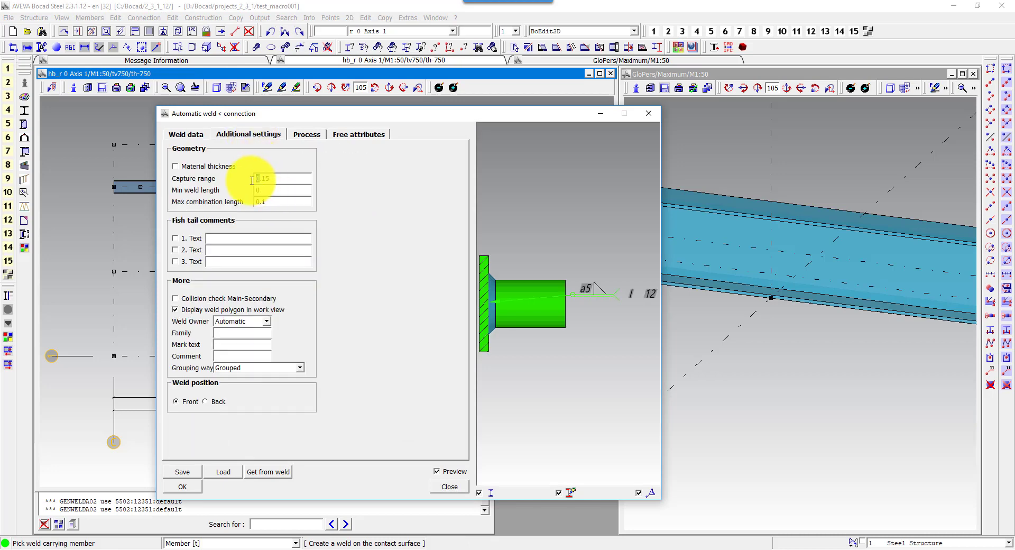
click(180, 485)
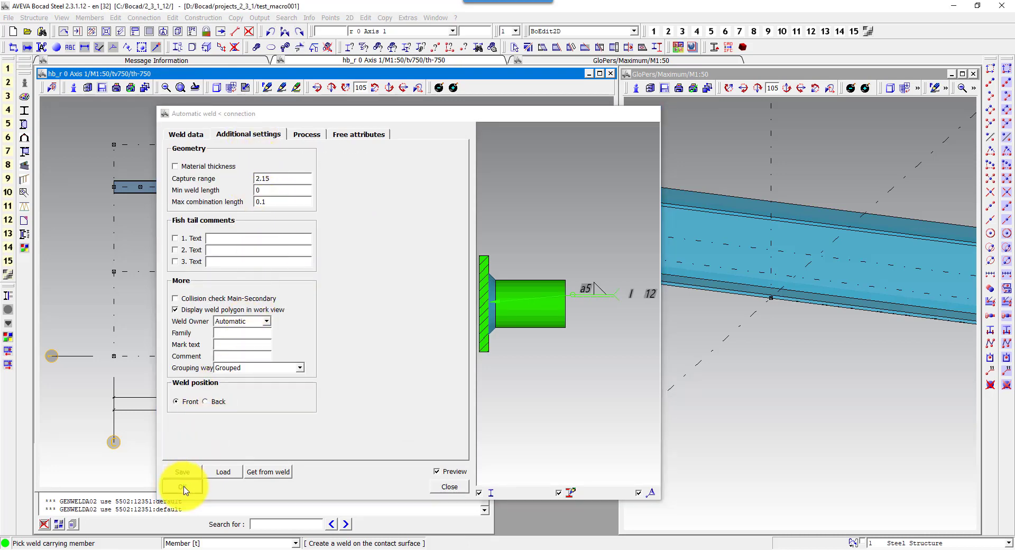
click(8, 309)
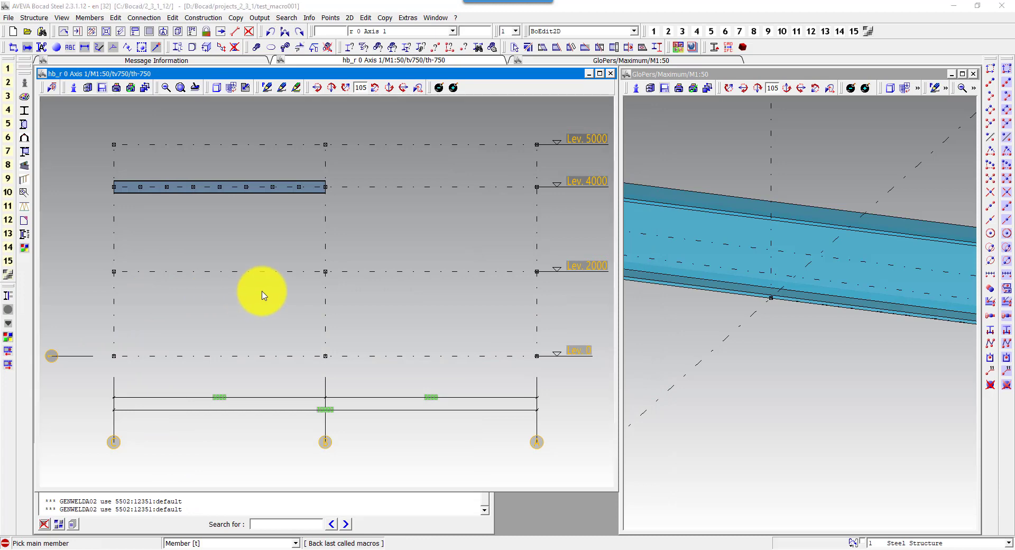
- Rerun KED2 on the Lev 4000 beam by picking its generation point
click(261, 243)
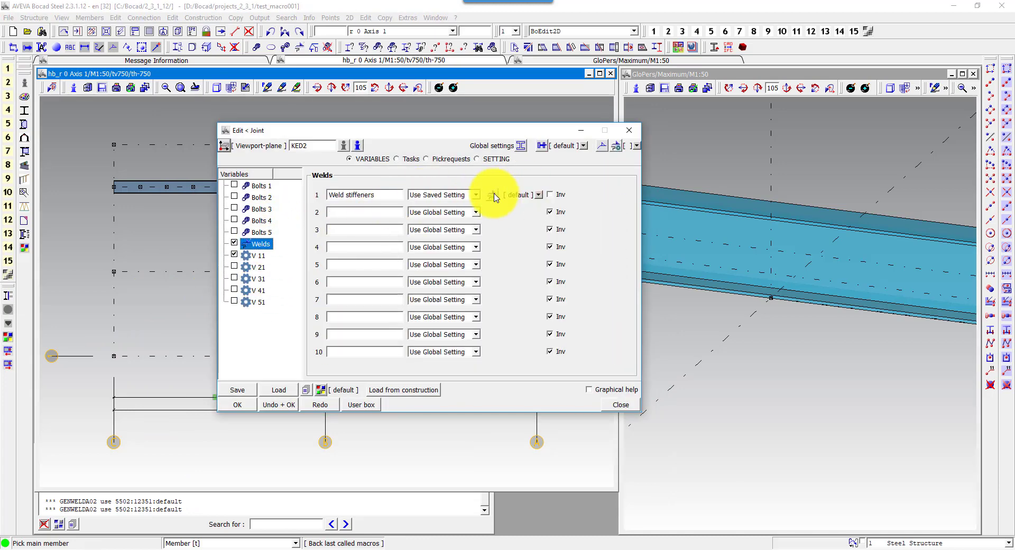
click(237, 404)
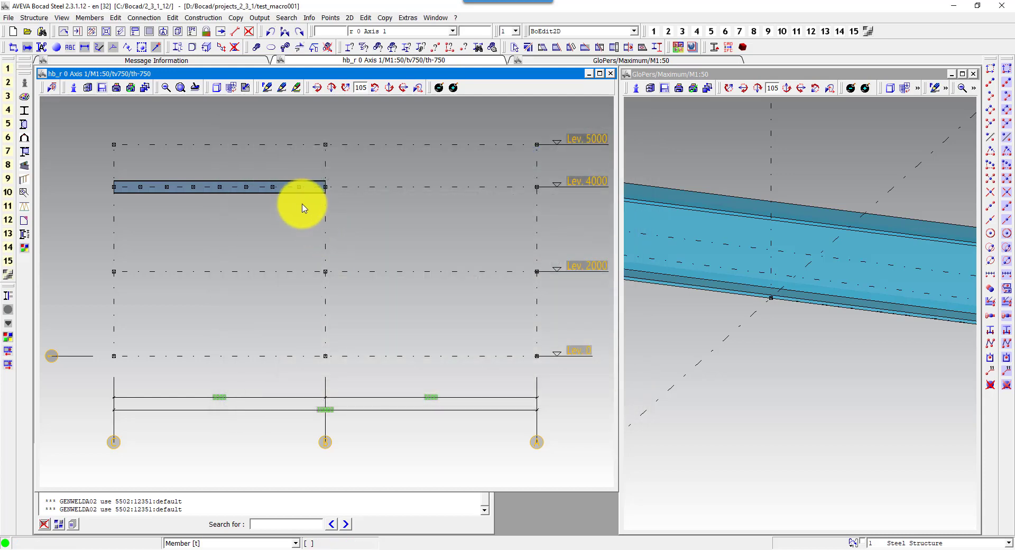
click(274, 186)
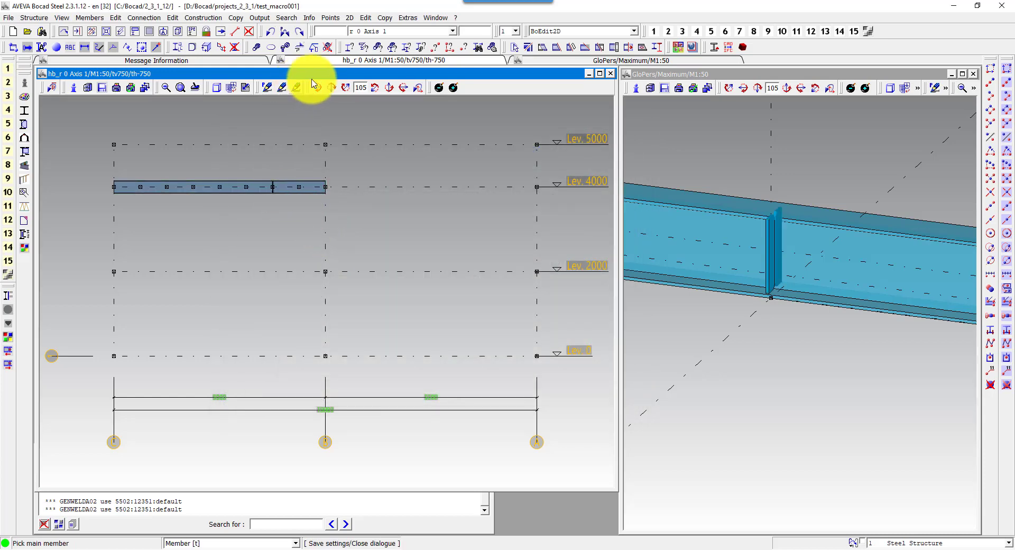
- View the beam assembly in 3D, zooming to the PL10*61 stiffeners with a5 welds, then close unsaved
click(363, 47)
click(294, 181)
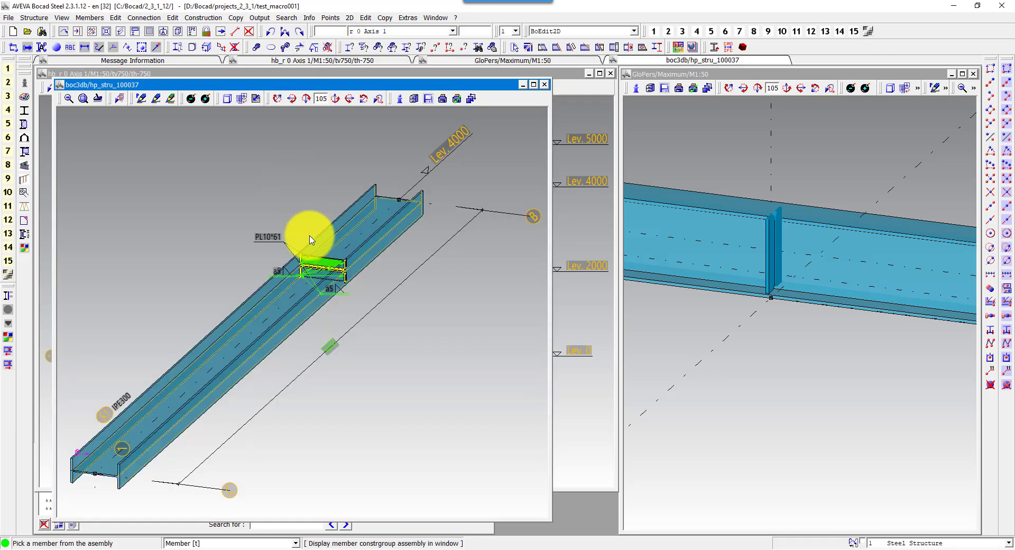
drag(265, 228, 389, 339)
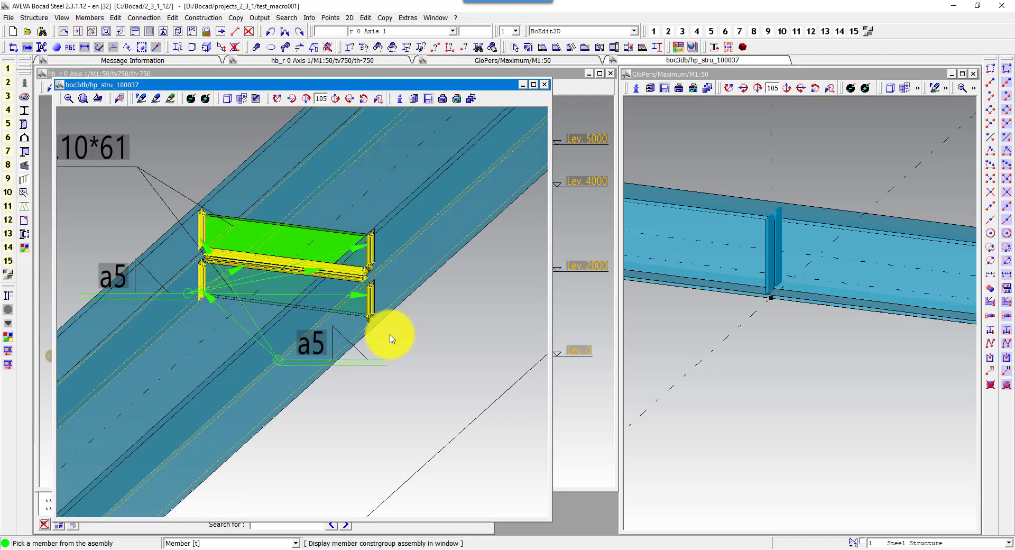
right_click(391, 338)
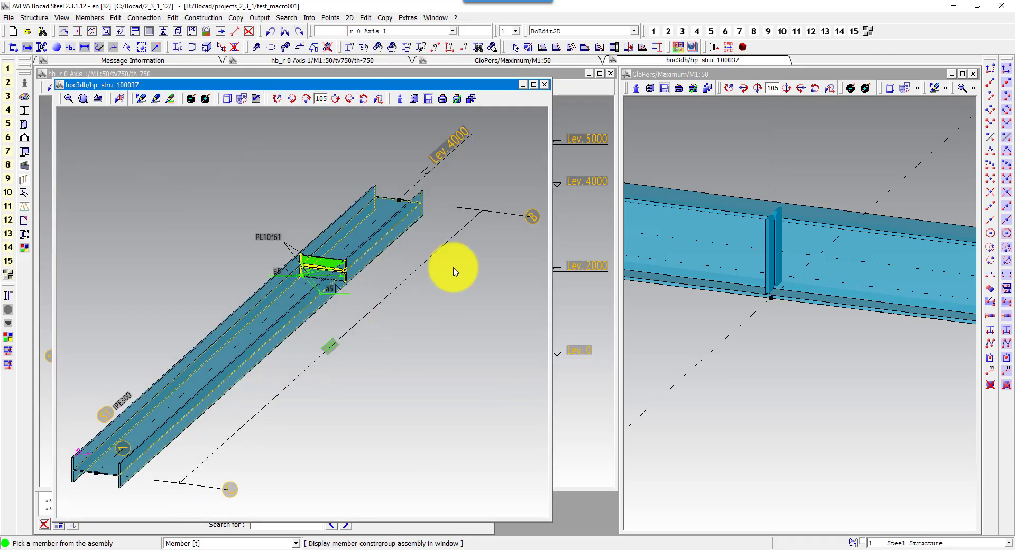
click(545, 85)
click(505, 280)
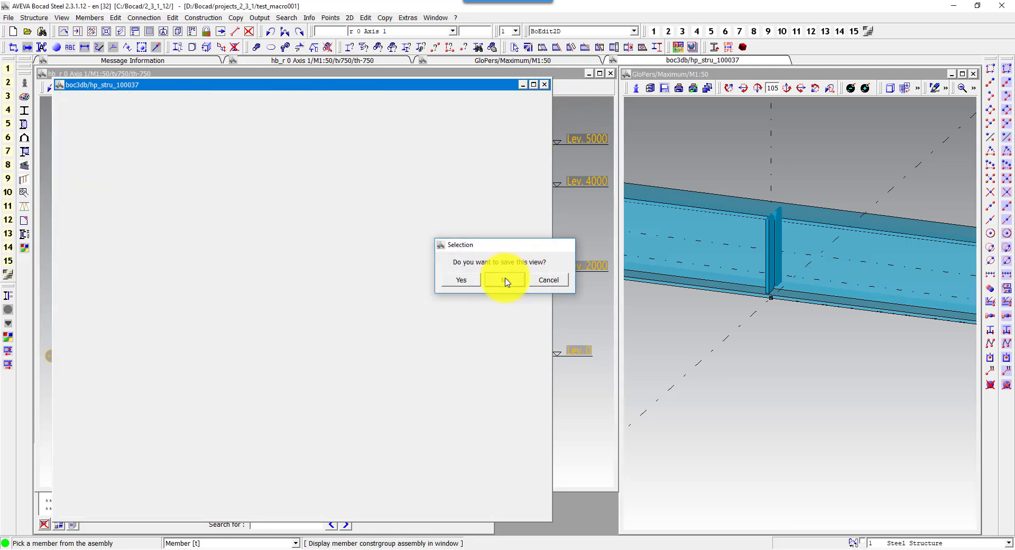
click(11, 314)
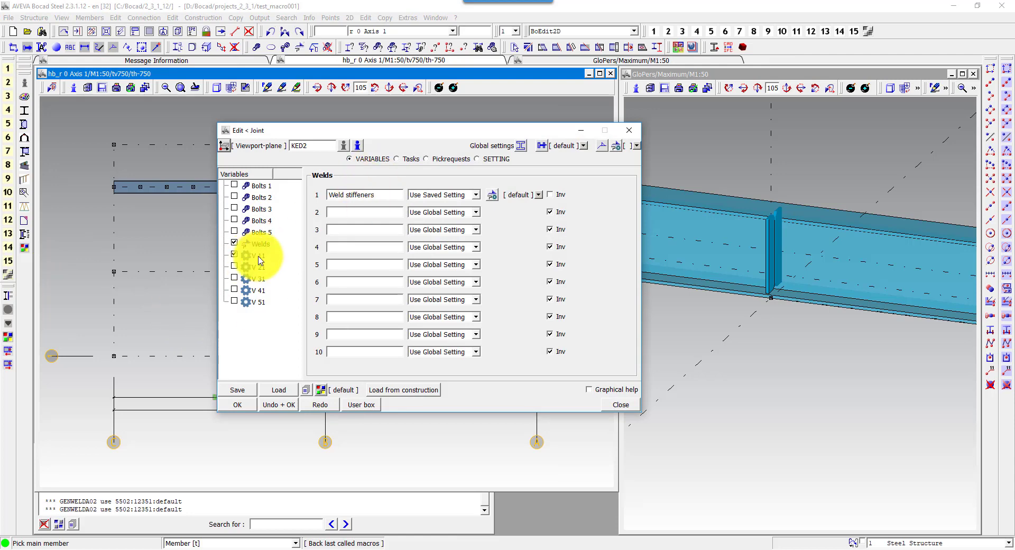
- Save the KED2 joint variables as the ked2 default client configuration and close the joint editor
click(258, 255)
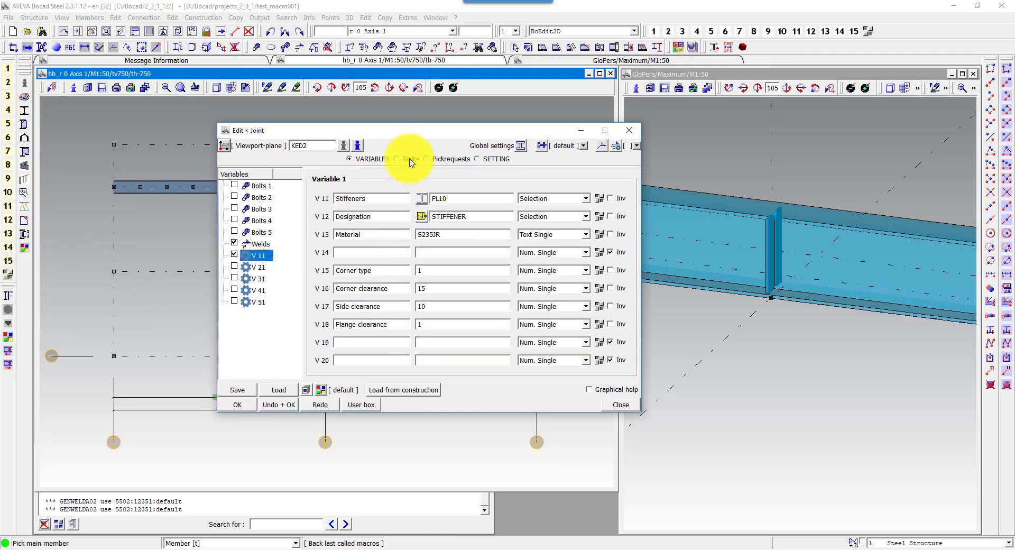
click(250, 391)
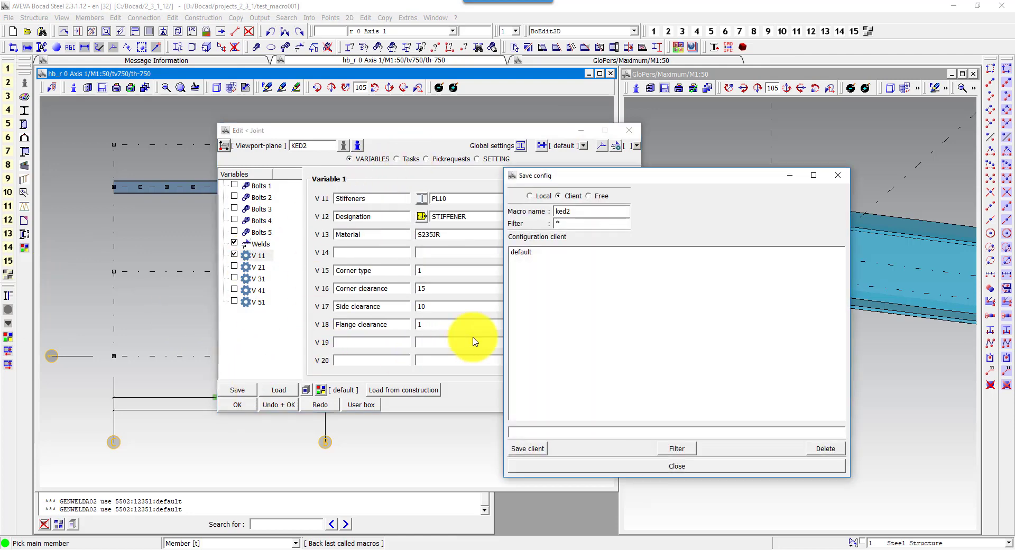
click(536, 253)
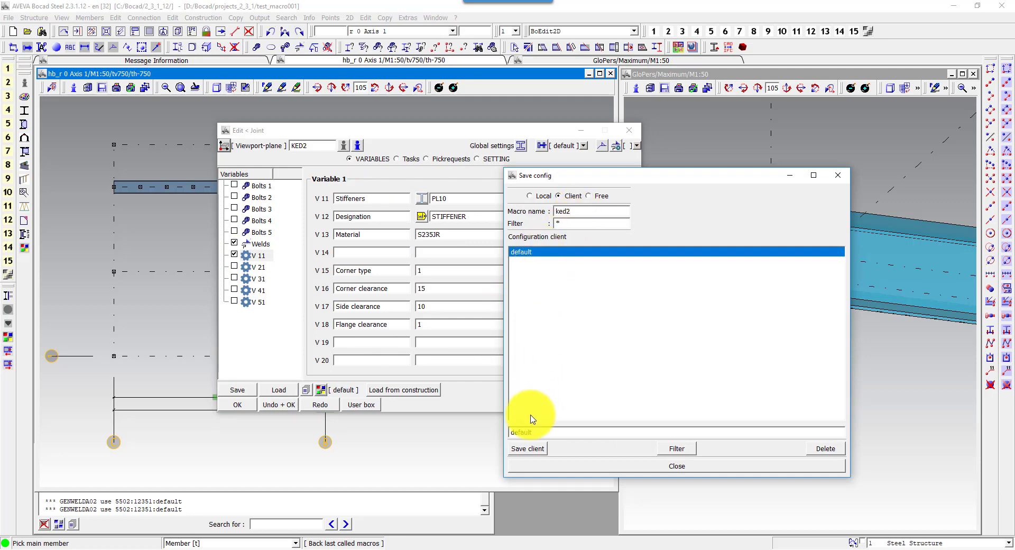
click(530, 450)
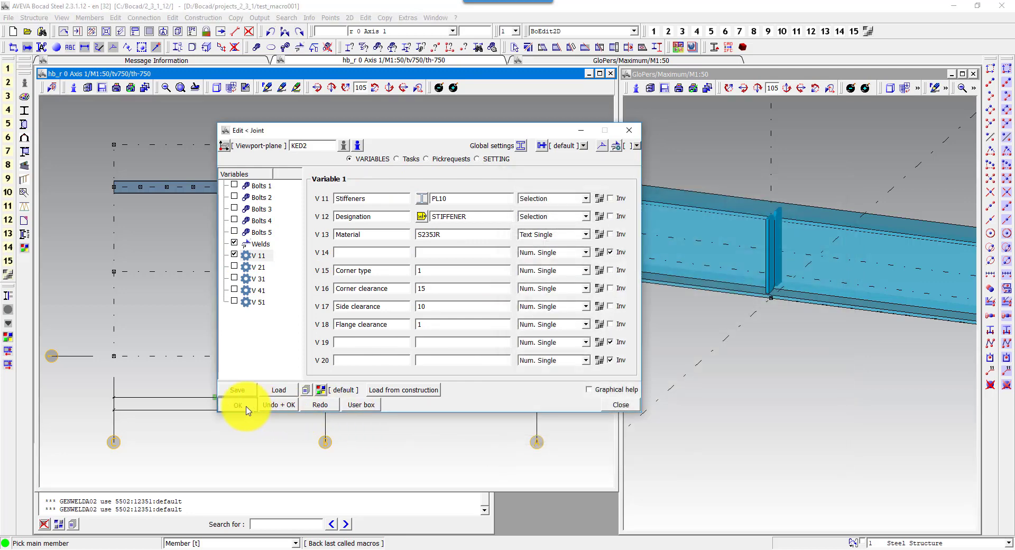
click(245, 408)
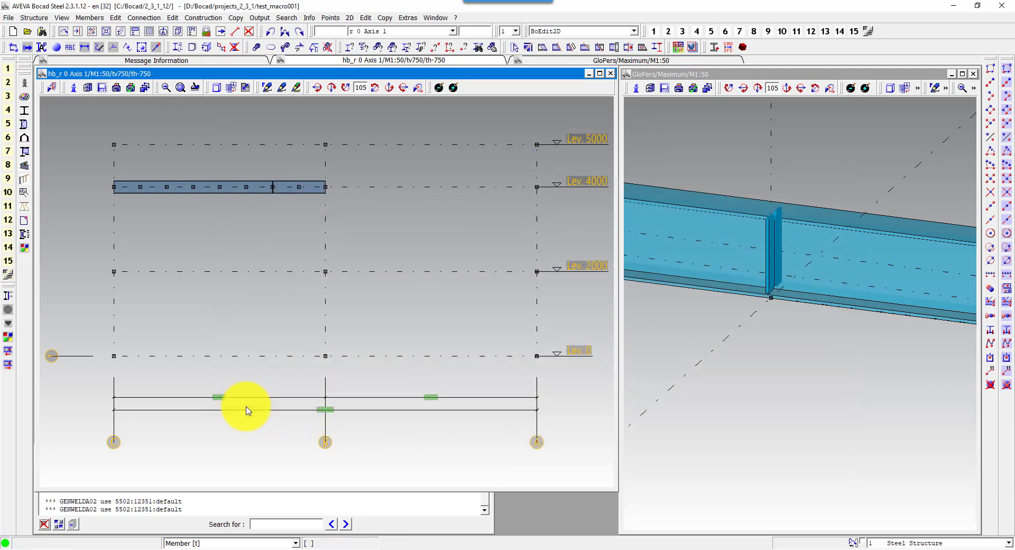
- Create a Dimetry section view with a pick window framed around the beam's stiffener plates
click(107, 34)
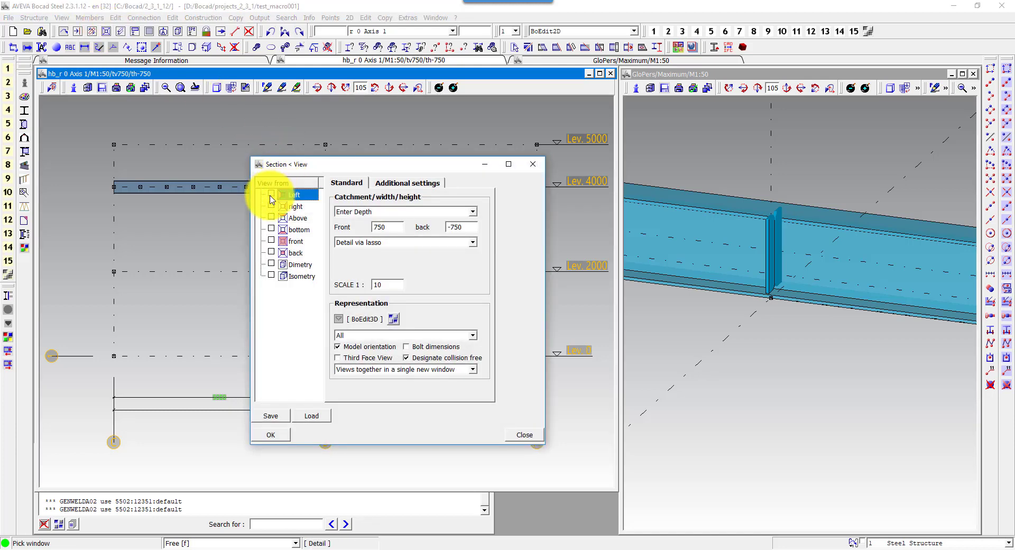
click(268, 437)
click(227, 136)
click(363, 276)
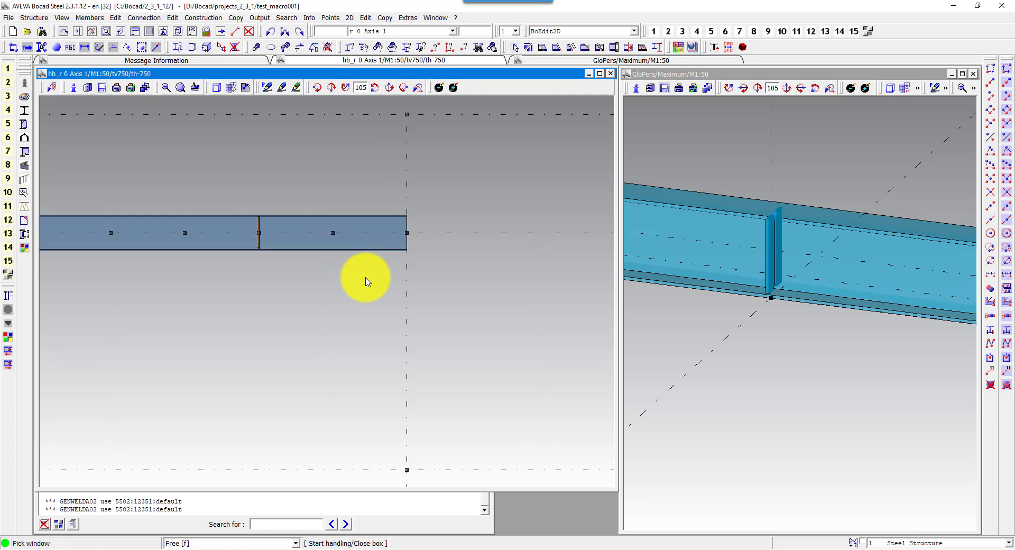
click(230, 195)
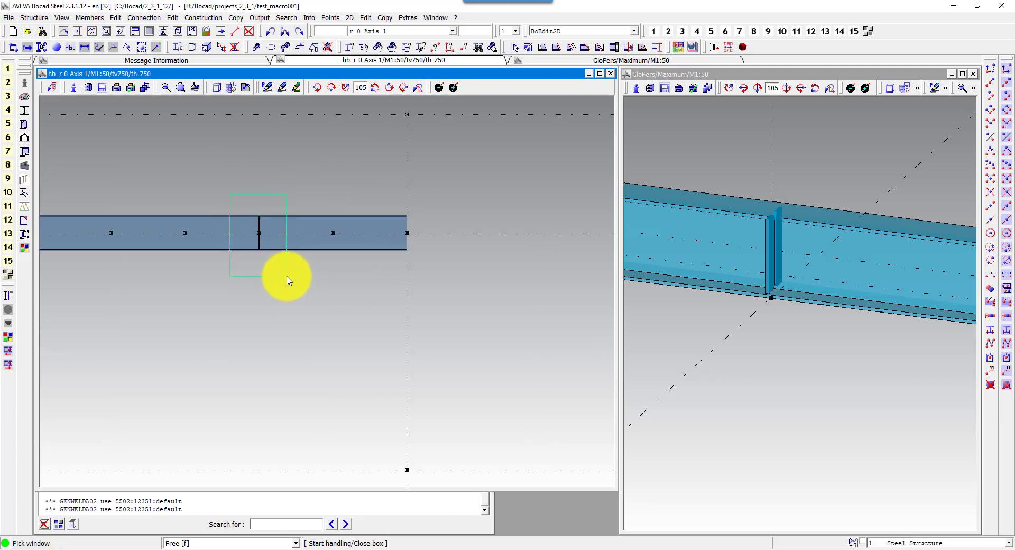
click(287, 276)
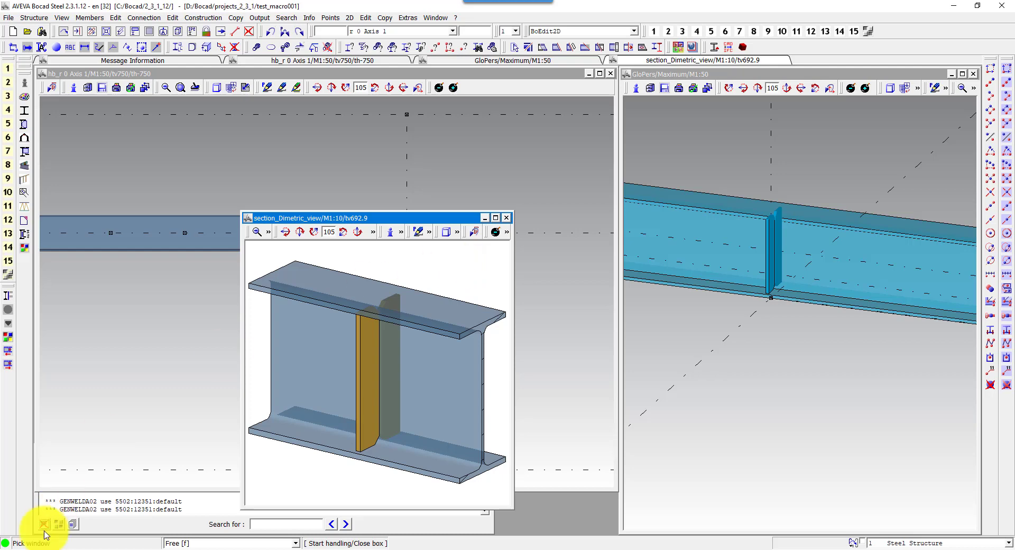
- Capture the dimetric section view window with Snipping Tool
click(12, 544)
text(sni)
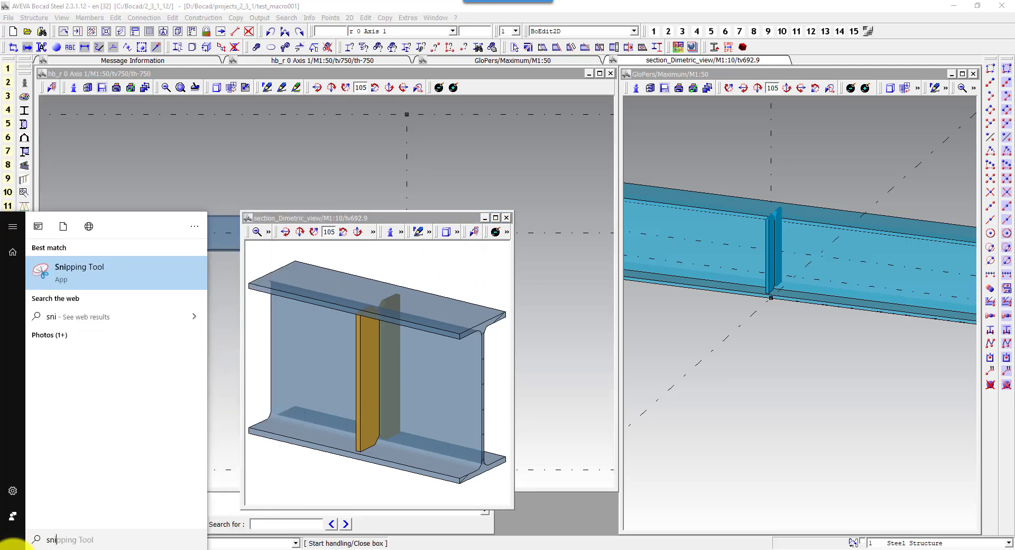
click(114, 275)
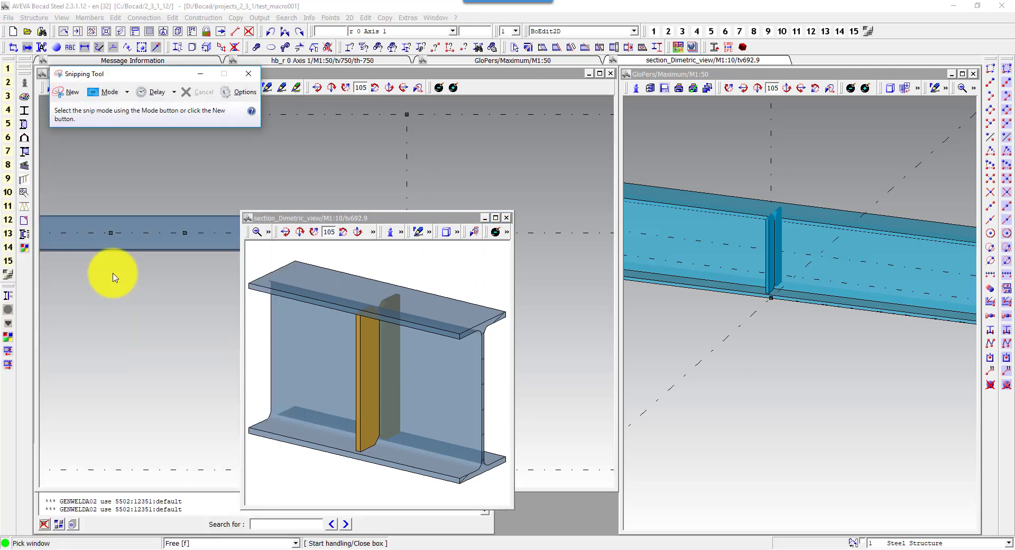
click(78, 96)
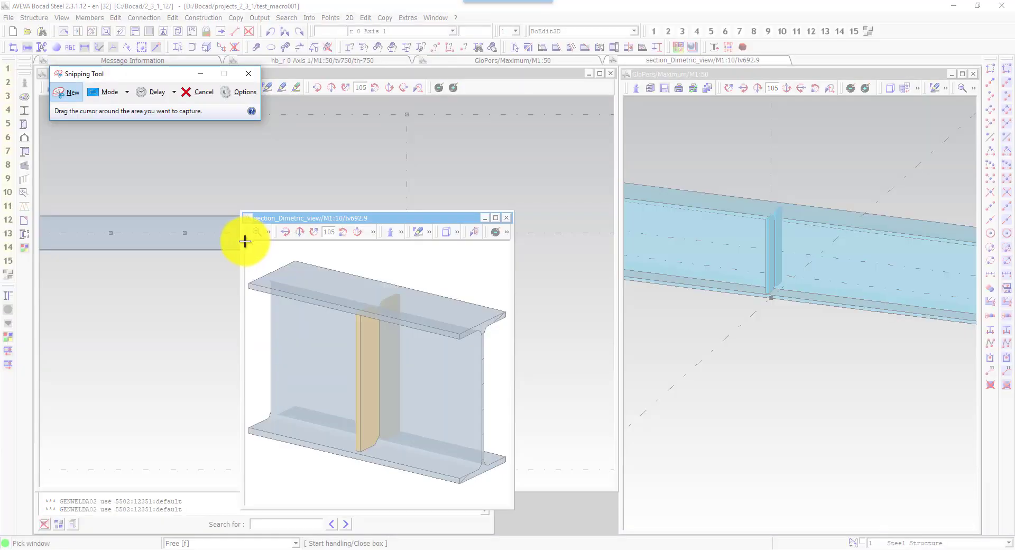
drag(245, 241, 508, 503)
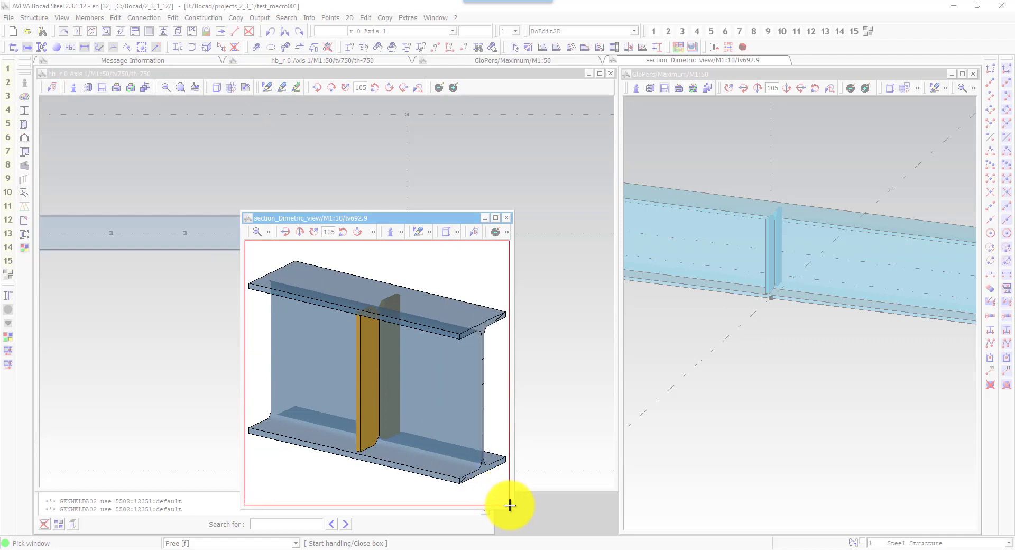
drag(509, 505, 510, 505)
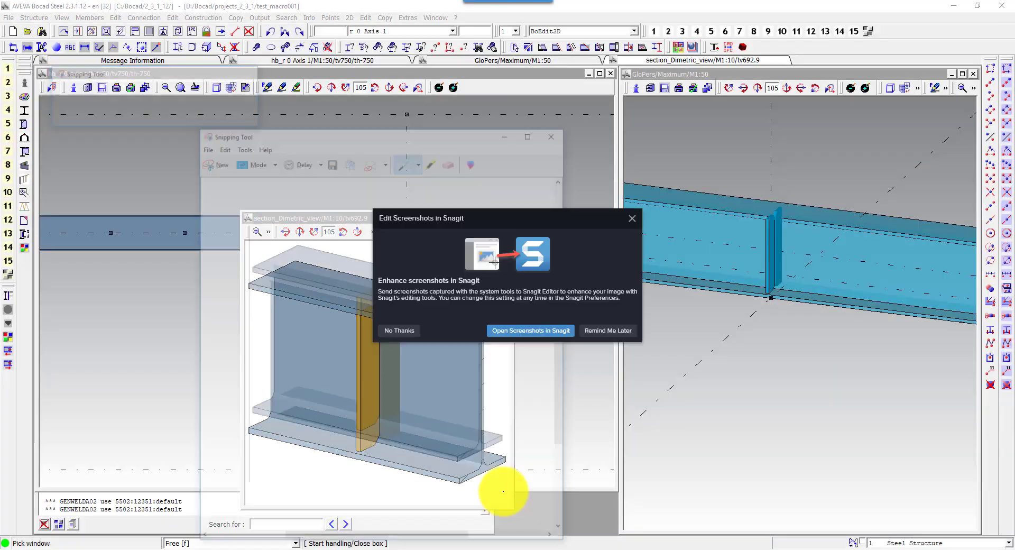
click(632, 217)
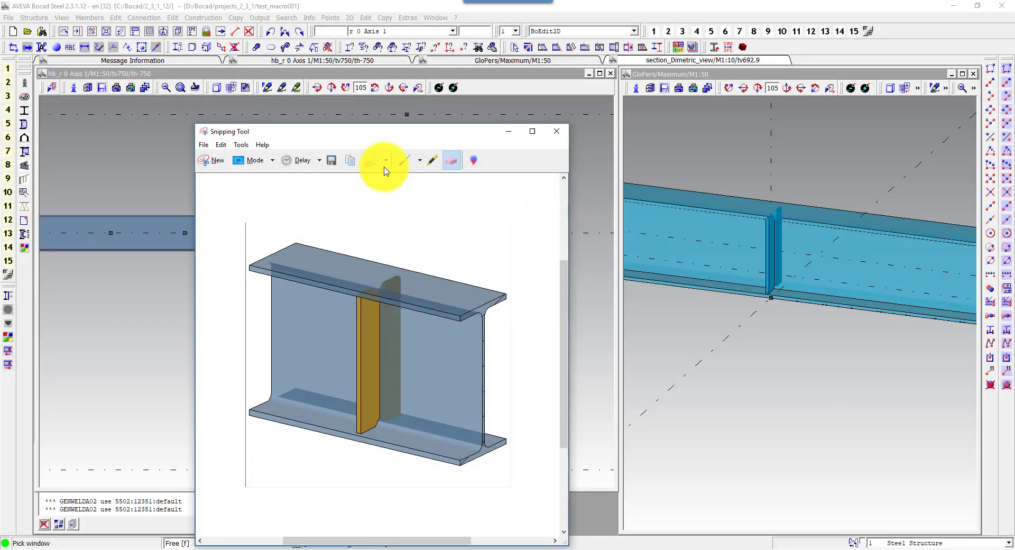
- Save the capture as ked2.PNG in macexpl\bitmaps, then close Snipping Tool and discard the section view
click(204, 147)
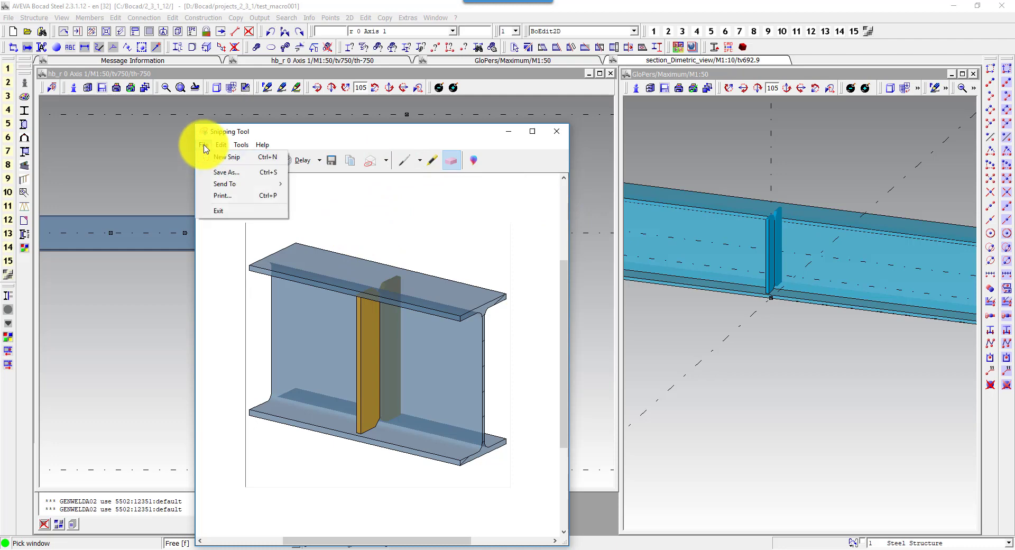
key(ctrl+s)
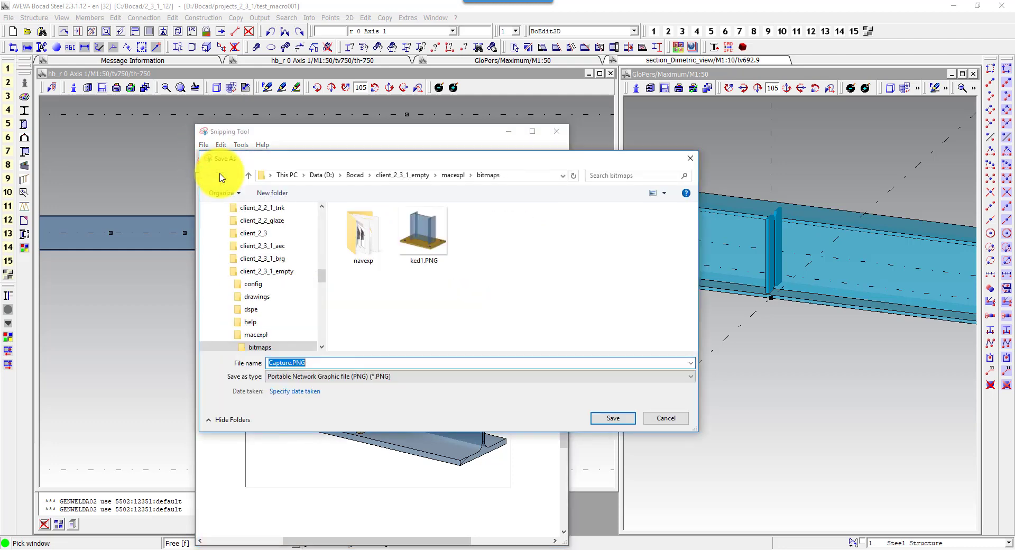
click(423, 233)
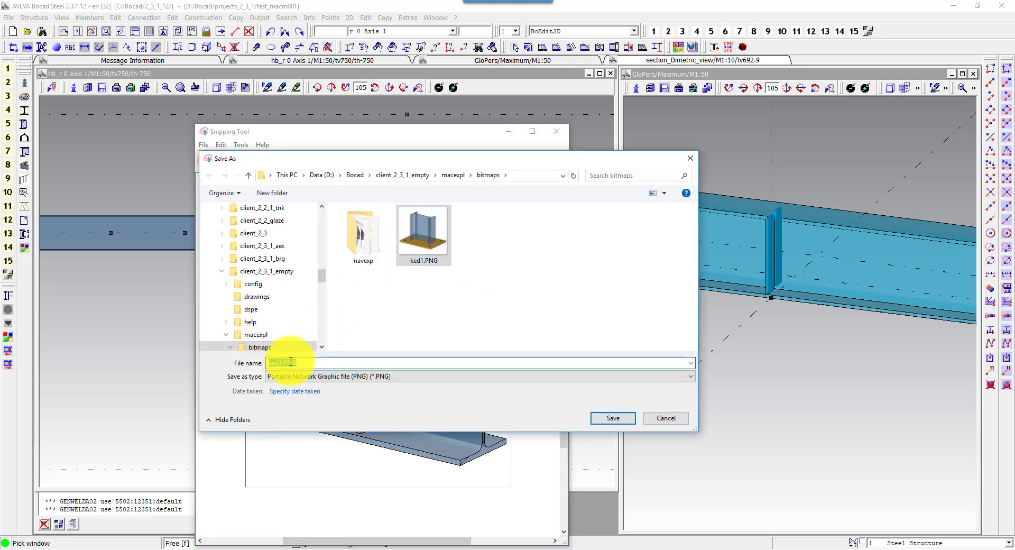
drag(282, 362, 341, 365)
text(ked2)
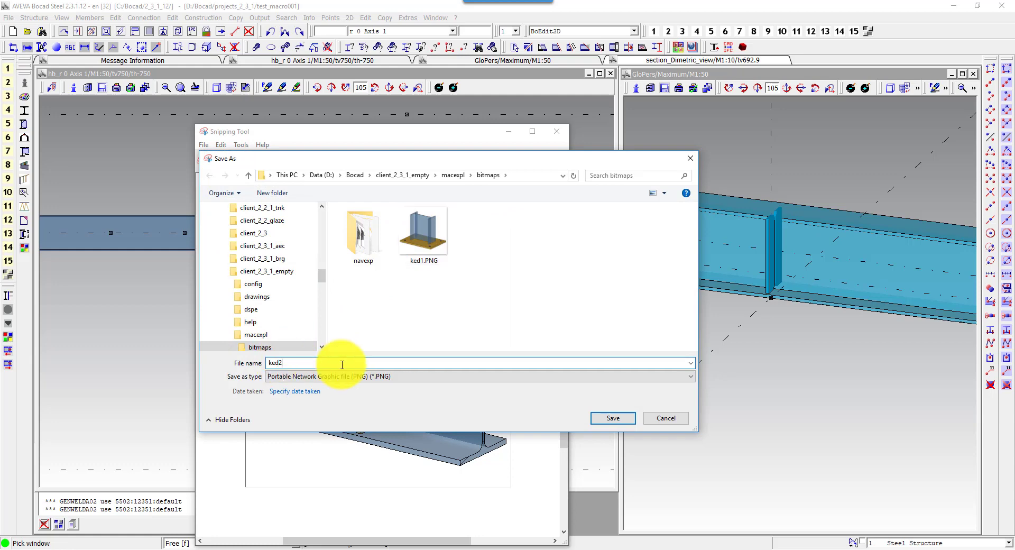
click(612, 419)
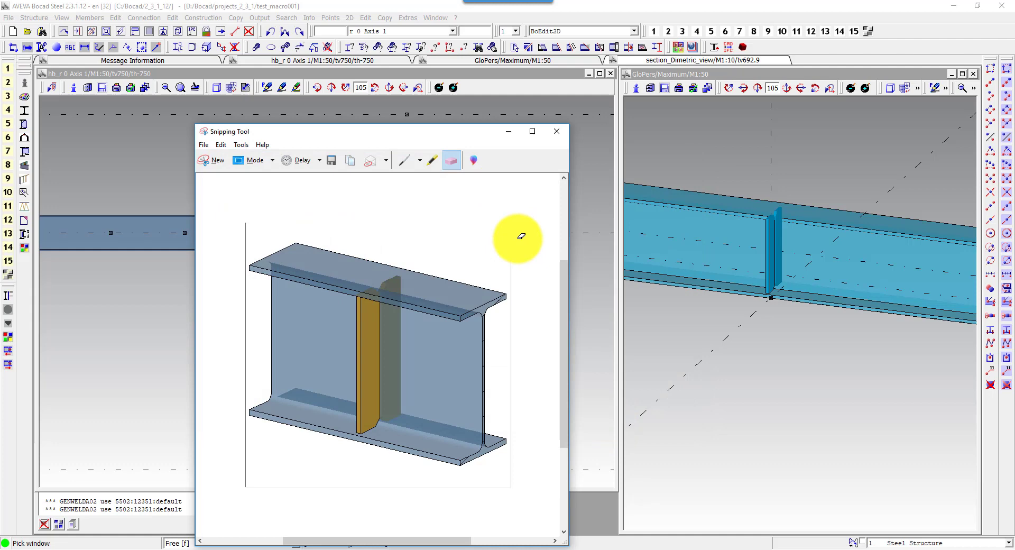
click(555, 132)
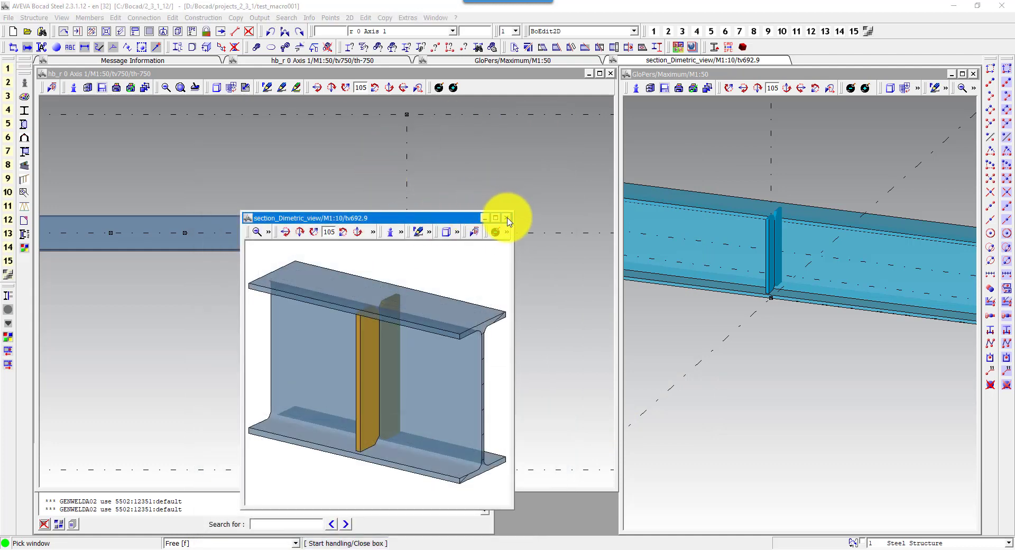
click(507, 218)
click(502, 281)
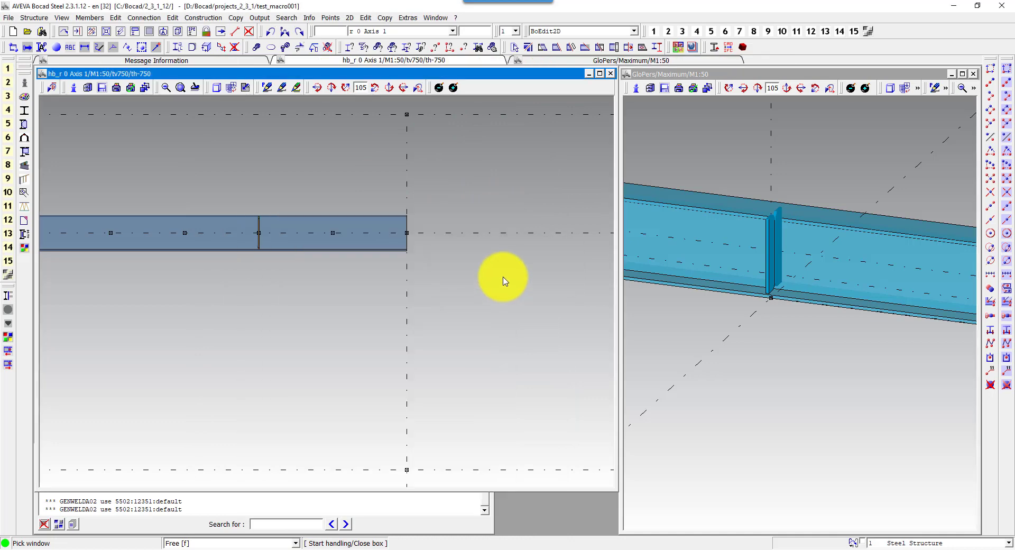
- Assign ked2.PNG as the KED2 macro's icon in the Macro Explorer
click(209, 18)
click(222, 57)
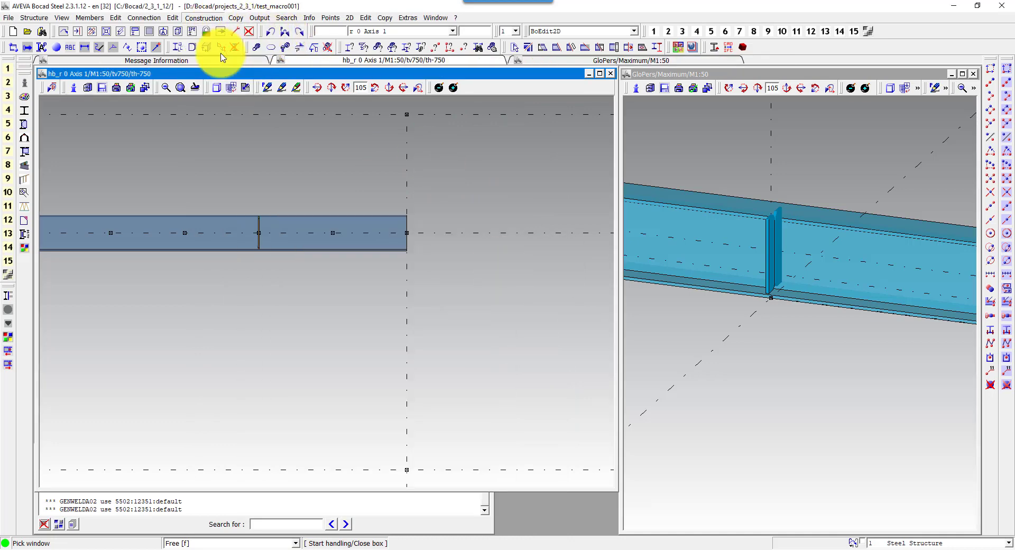
right_click(925, 167)
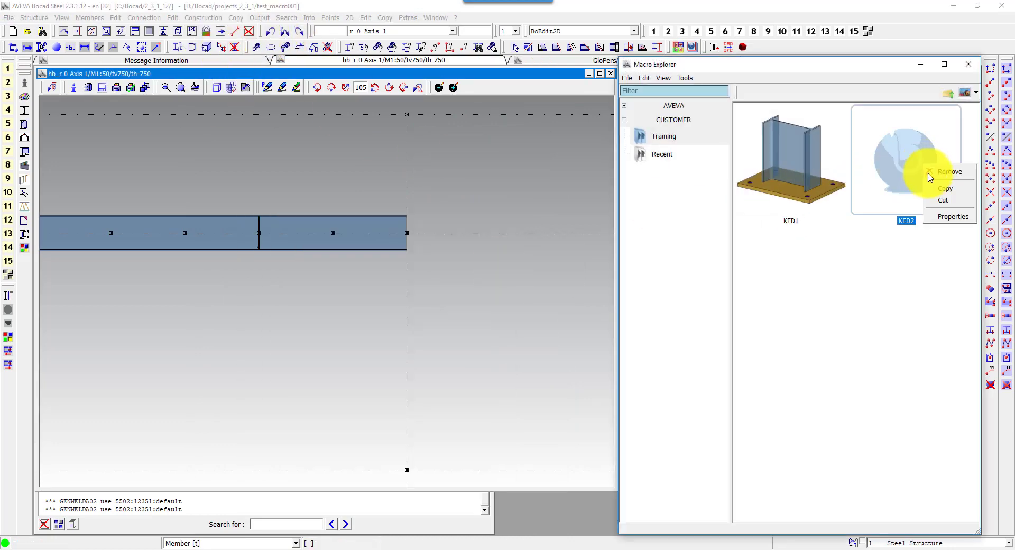
click(949, 216)
click(910, 231)
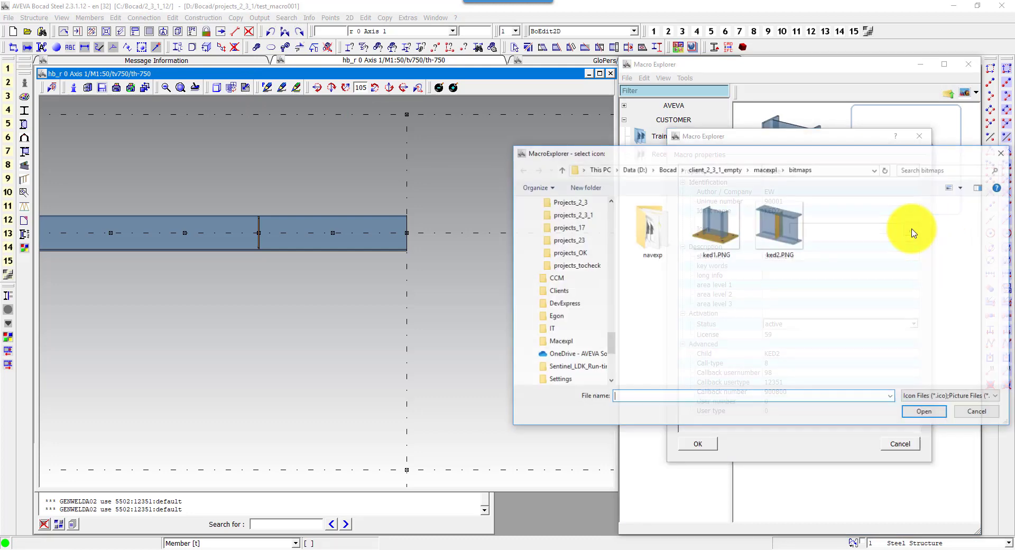
double_click(797, 234)
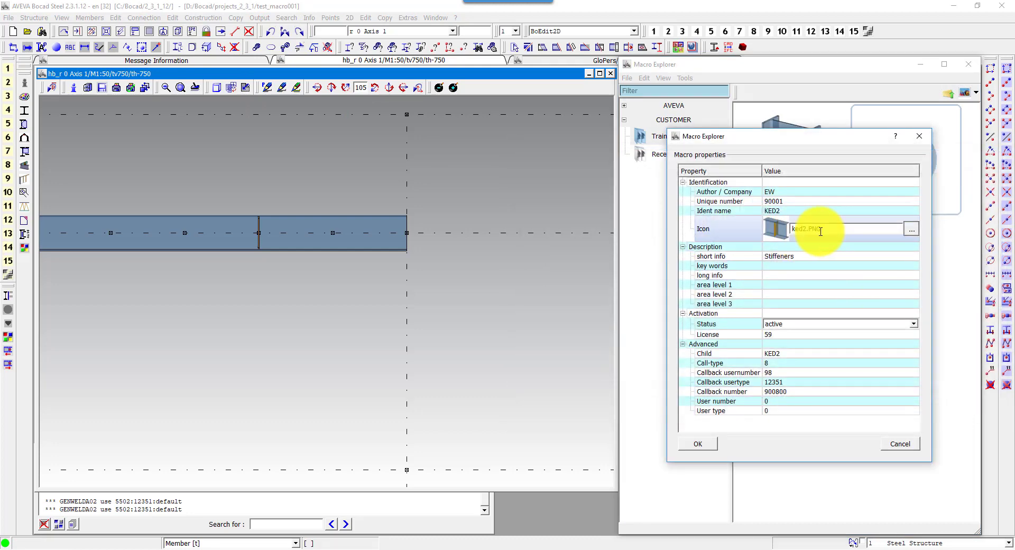
click(698, 443)
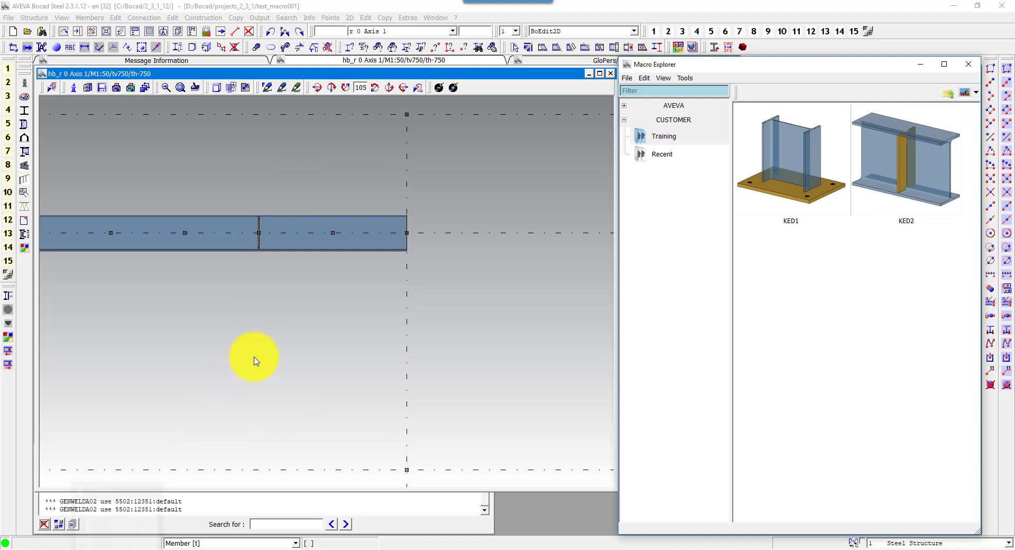
- Browse to D:\Bocad\client_2_3_1_empty\macexpl\bitmaps and bring up the context menu of ked2.PNG
key(super+e)
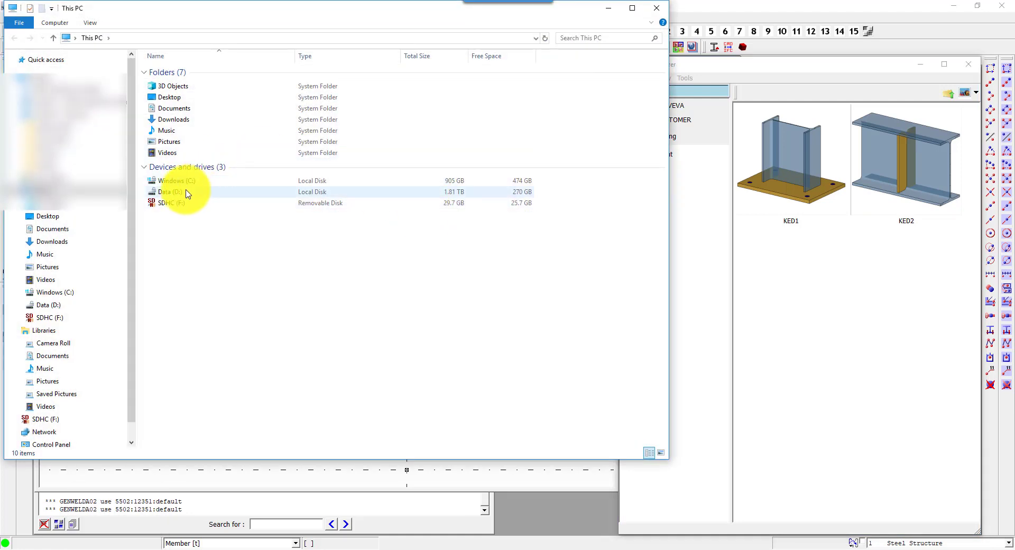
double_click(186, 194)
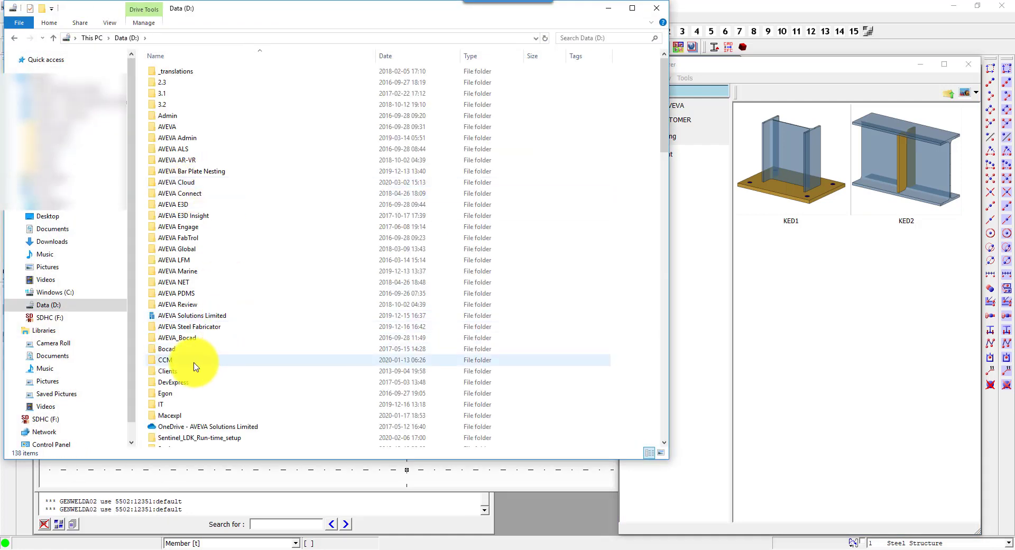
double_click(174, 349)
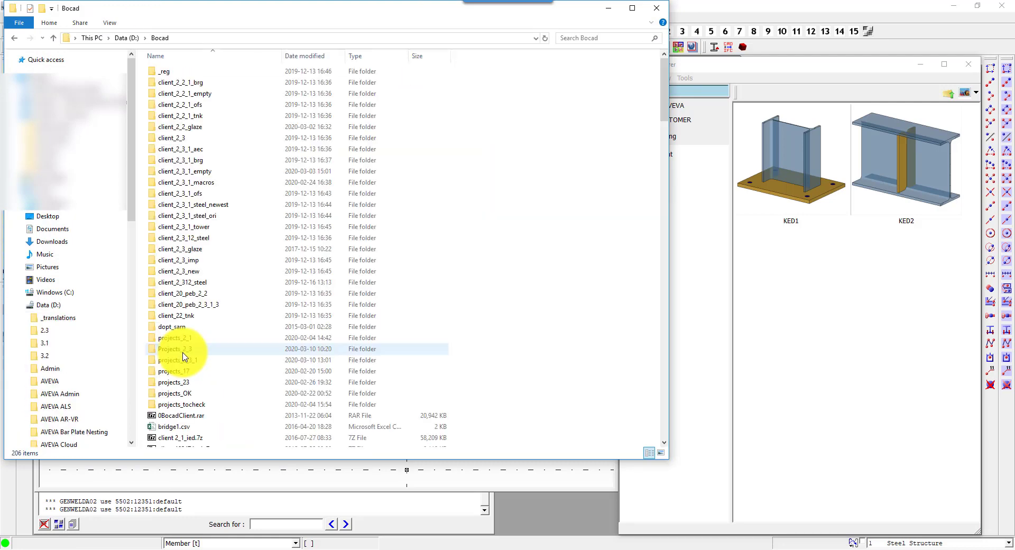
double_click(219, 175)
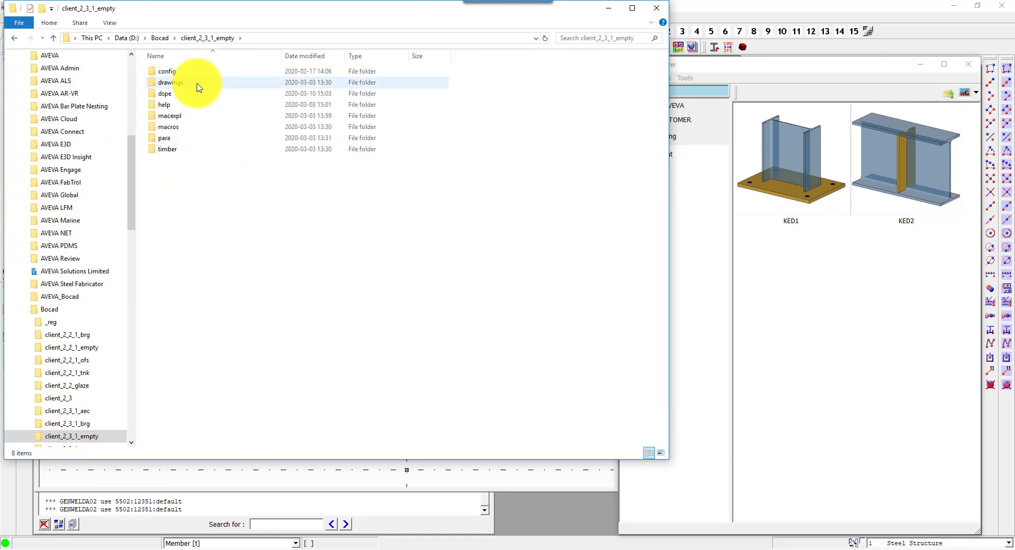
double_click(181, 116)
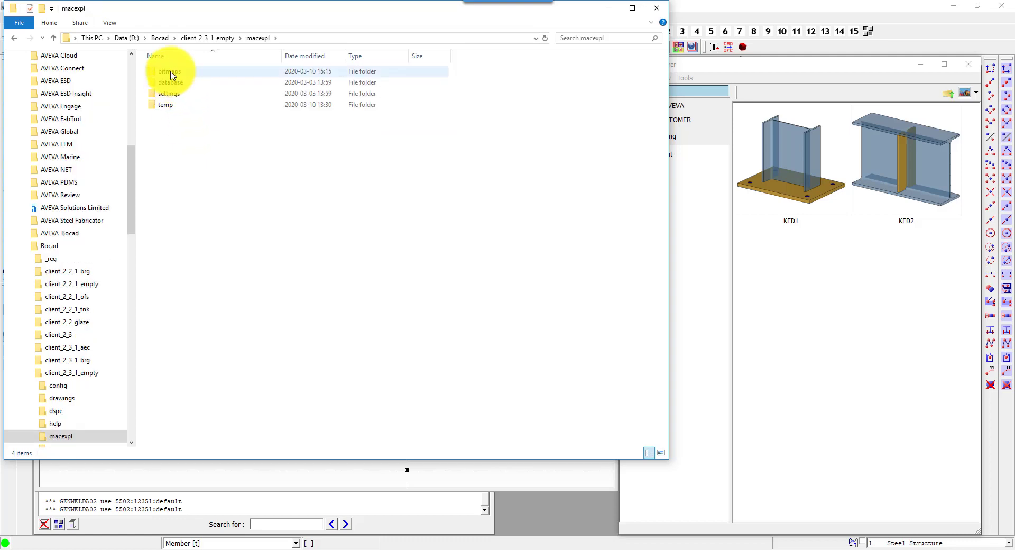
double_click(171, 72)
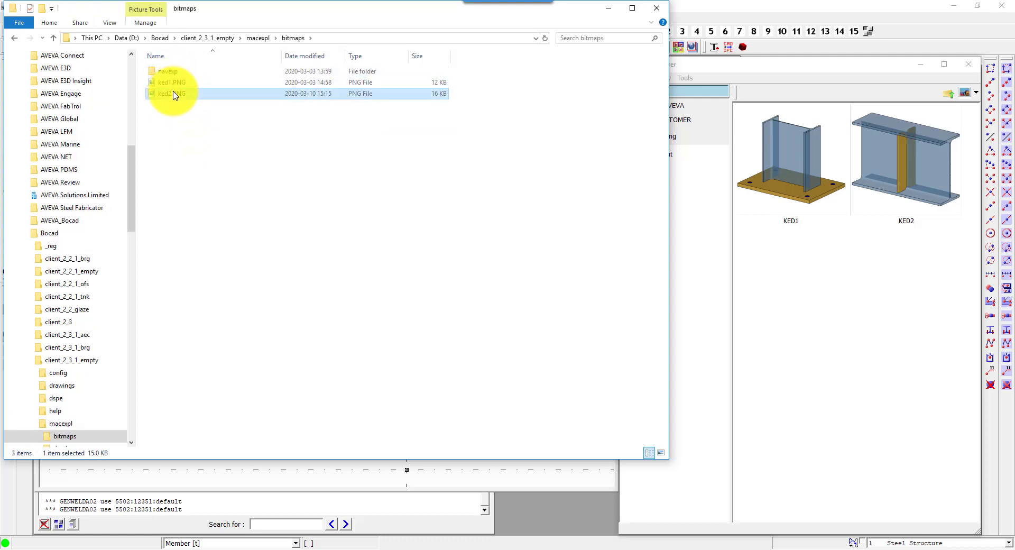
right_click(174, 94)
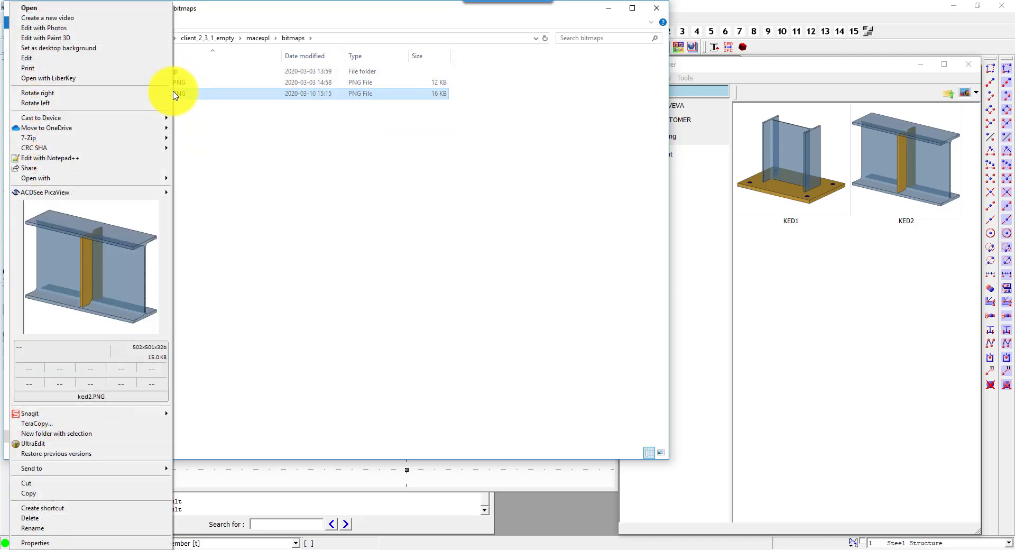
mouse_move(36, 178)
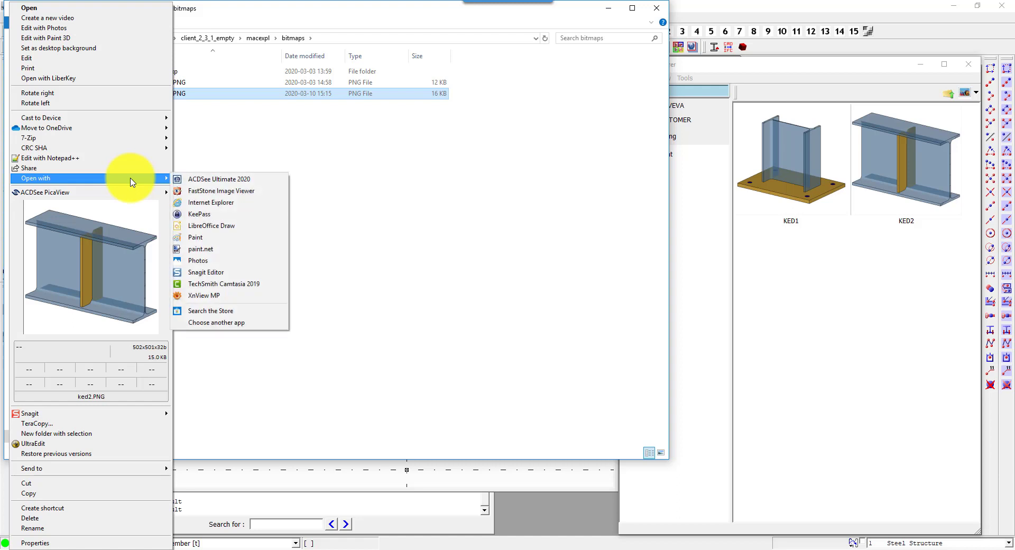
- Whiten the left edge of ked2.PNG in Paint, save it, and close Paint and Explorer
click(219, 240)
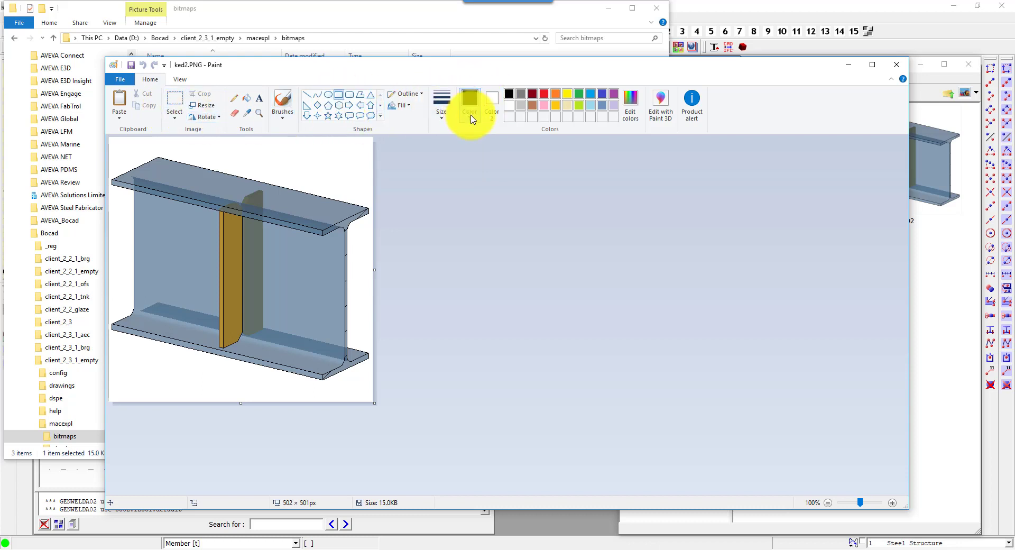
click(509, 106)
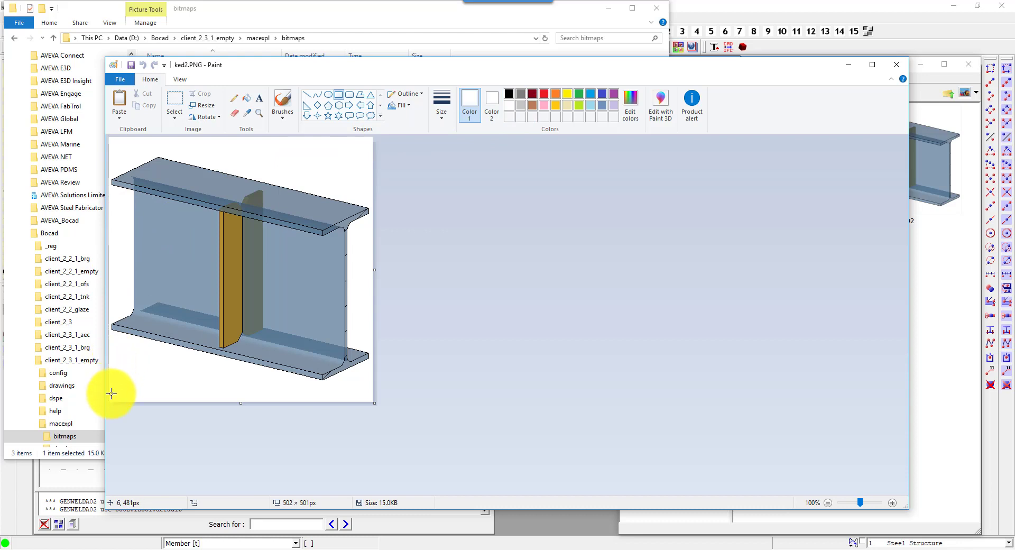
drag(110, 399, 110, 139)
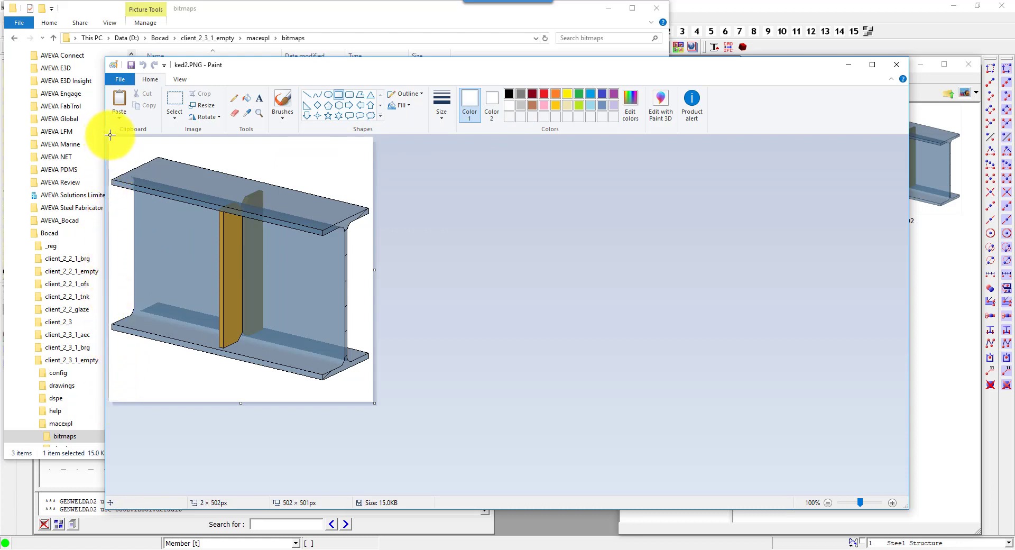
drag(109, 133, 109, 135)
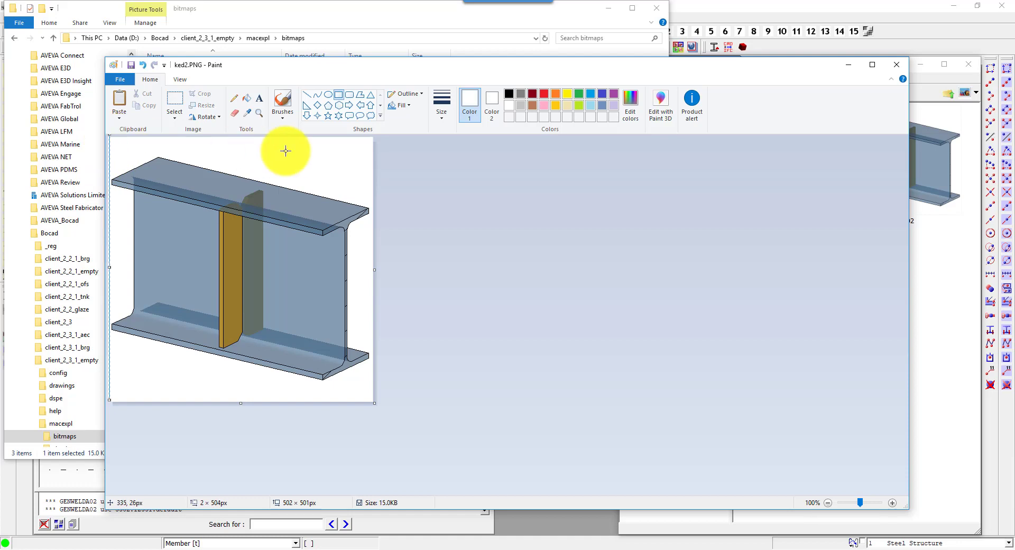
click(131, 64)
click(901, 66)
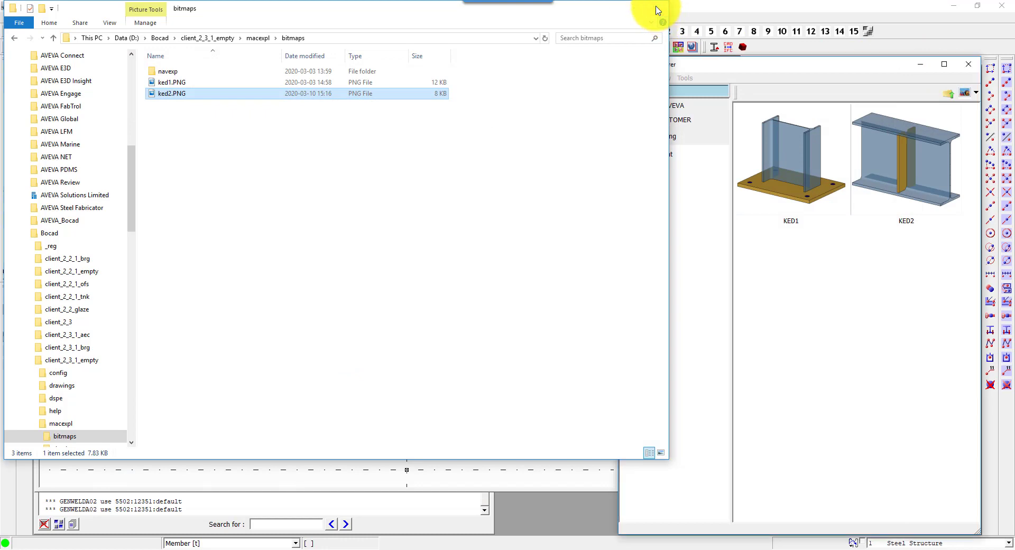
click(656, 8)
- Create a non-dimetric section view of the beam from the Left and move its window up-left
click(685, 154)
click(667, 137)
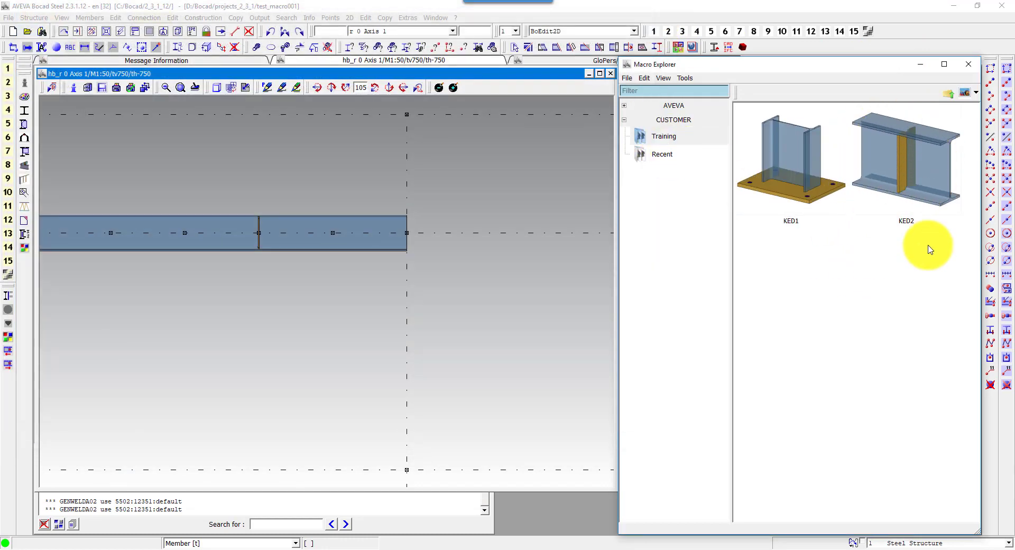
click(106, 33)
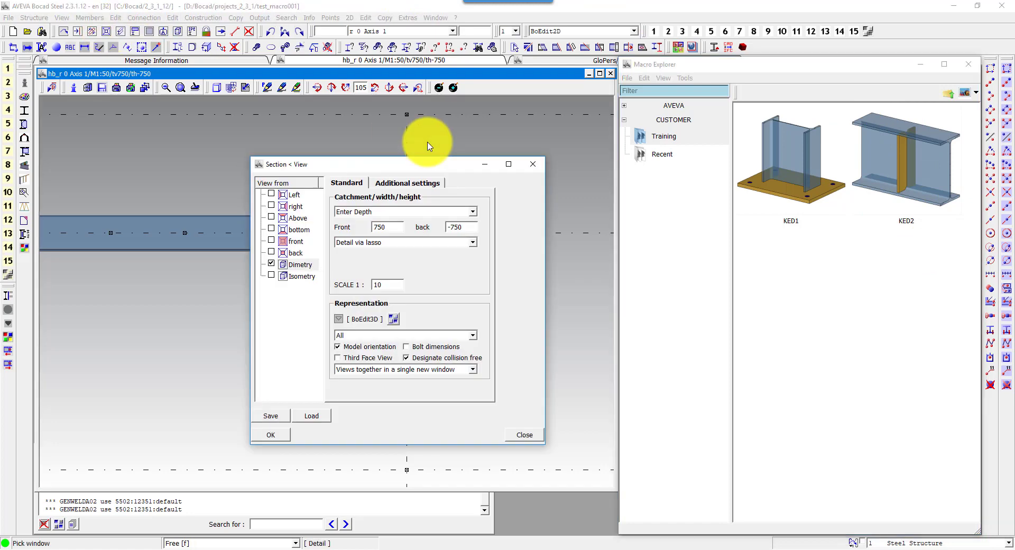
click(271, 263)
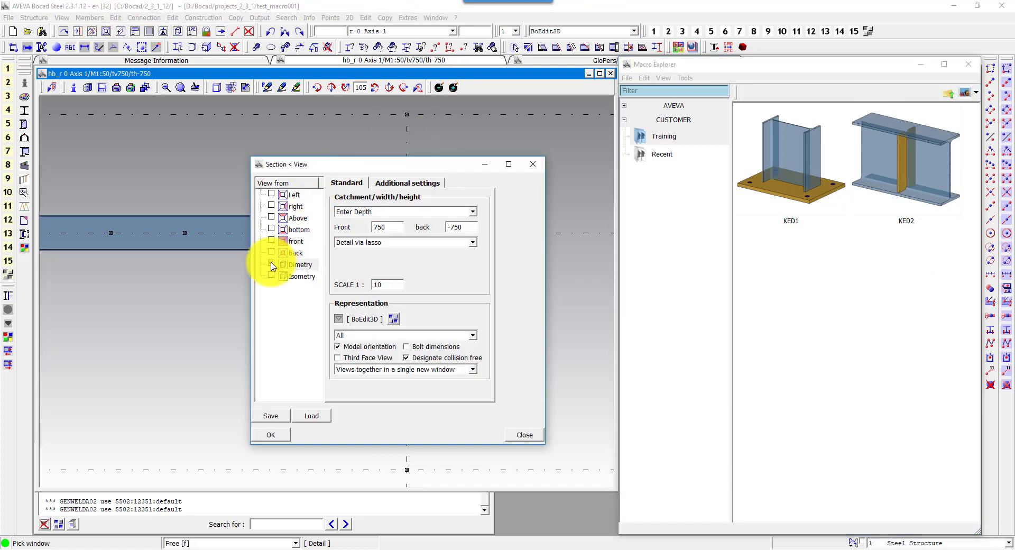
click(271, 195)
click(271, 435)
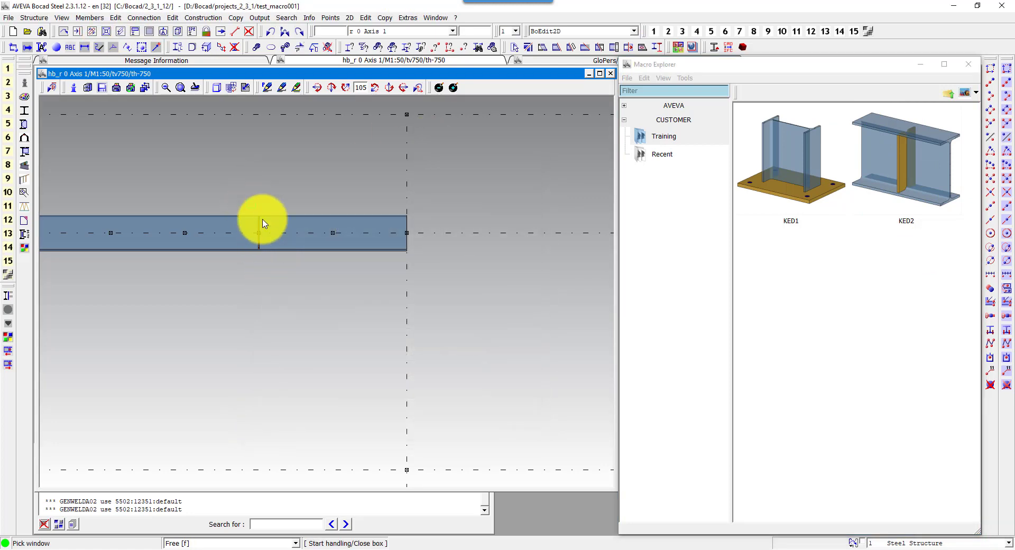
click(266, 247)
click(263, 239)
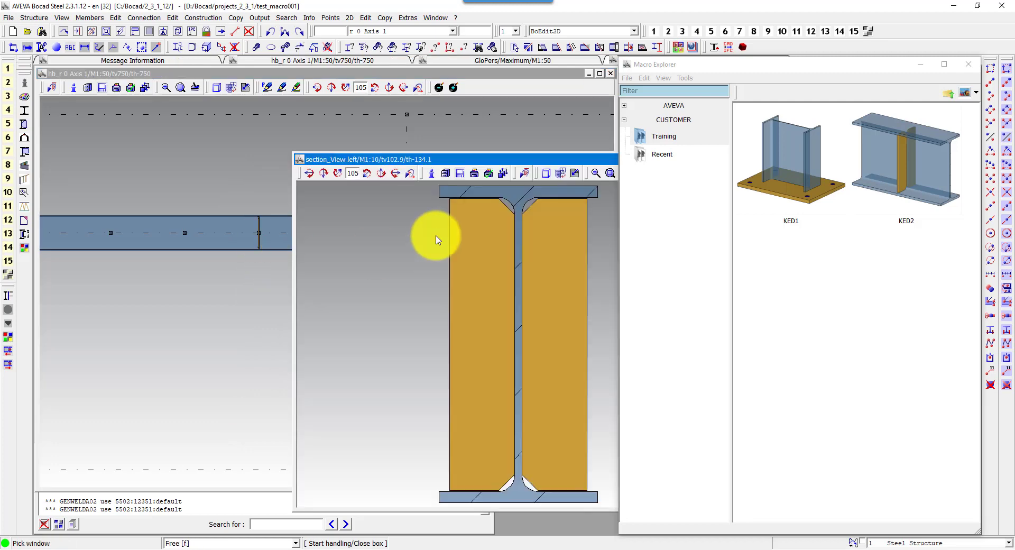
drag(453, 160, 239, 127)
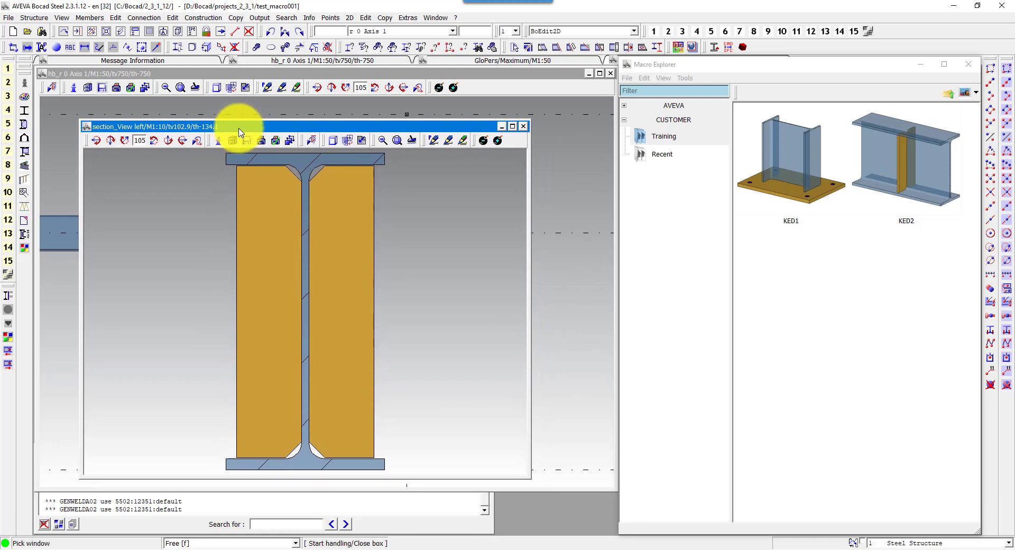
- Add a 2D Flange clear. dimension at the top flange, right of the beam
click(330, 18)
mouse_move(349, 17)
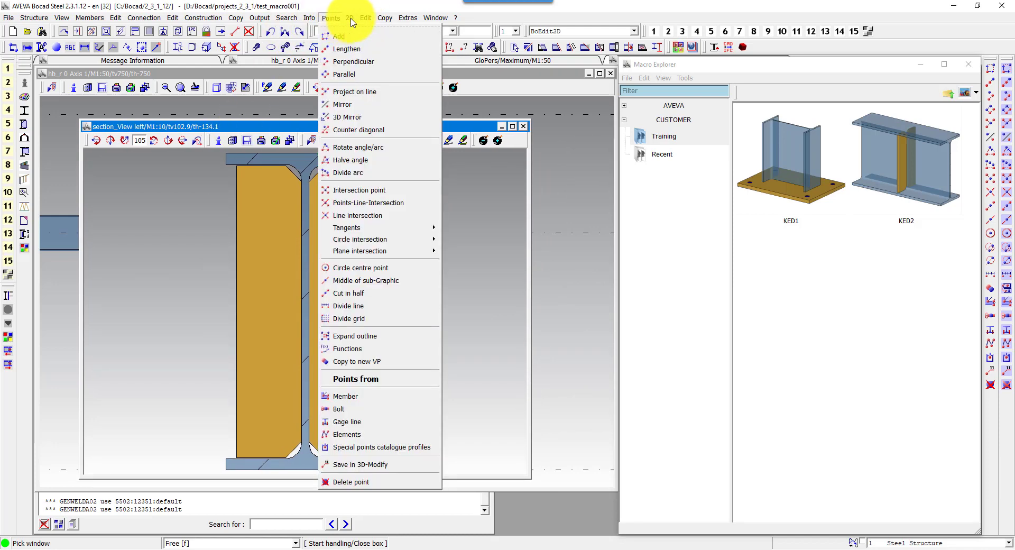
click(370, 53)
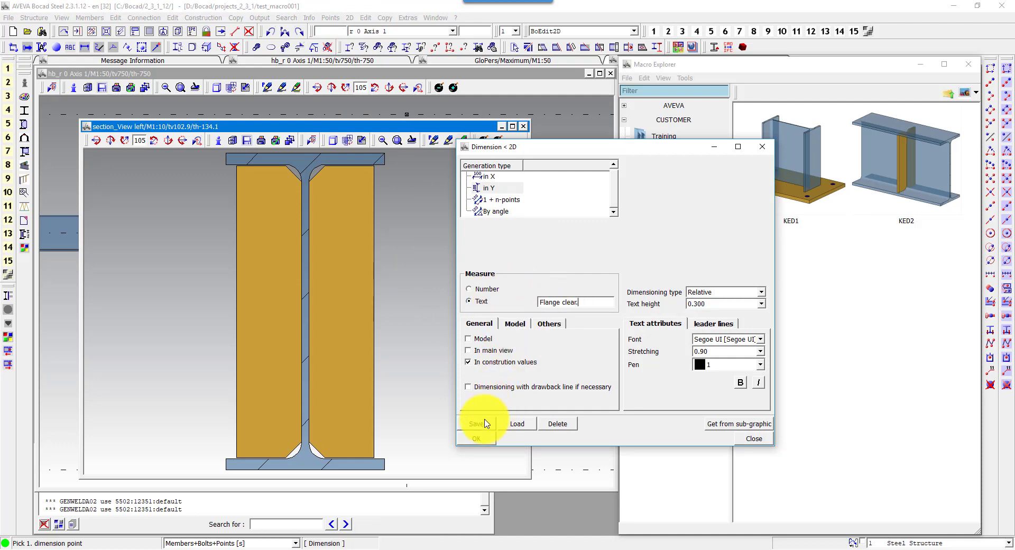
click(476, 438)
click(416, 150)
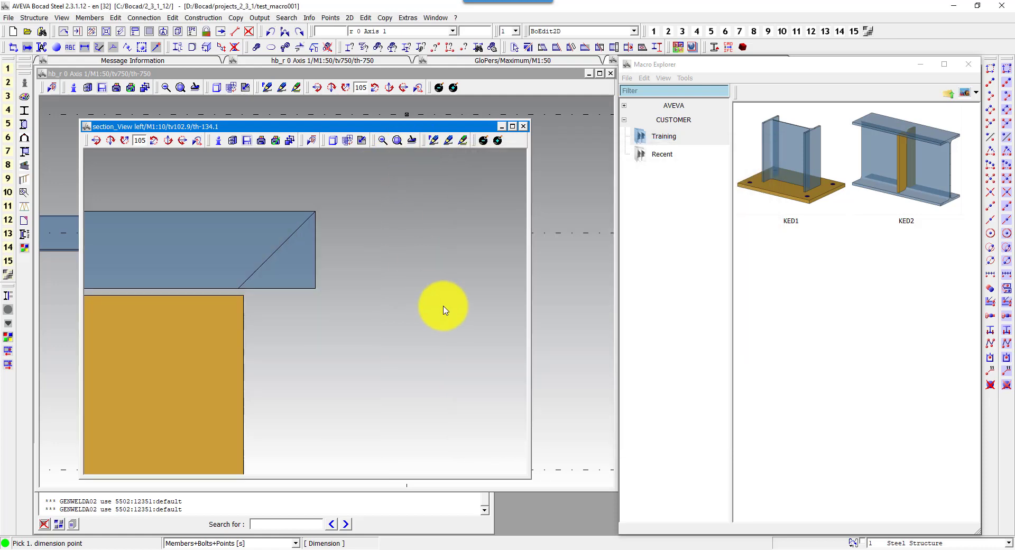
click(244, 295)
click(315, 288)
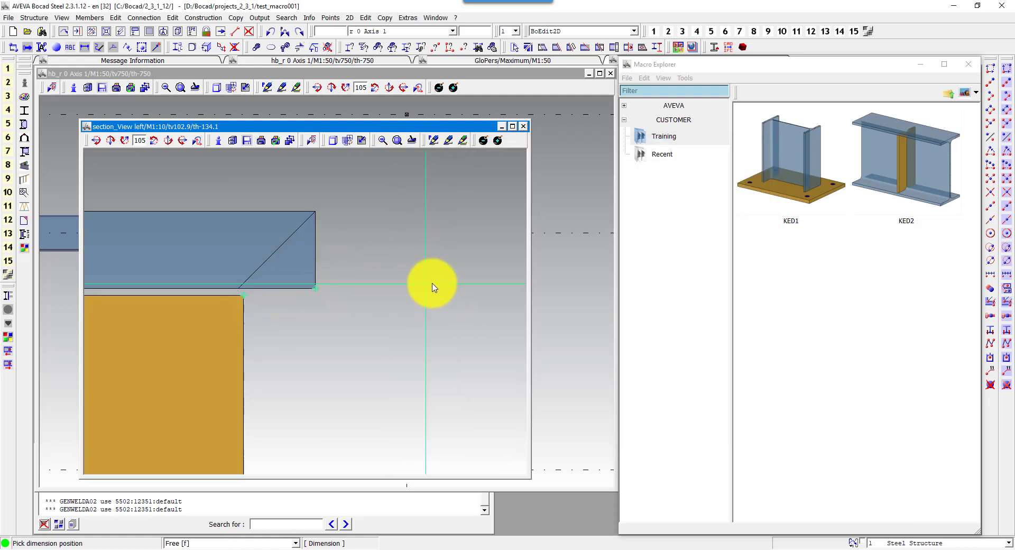
click(460, 285)
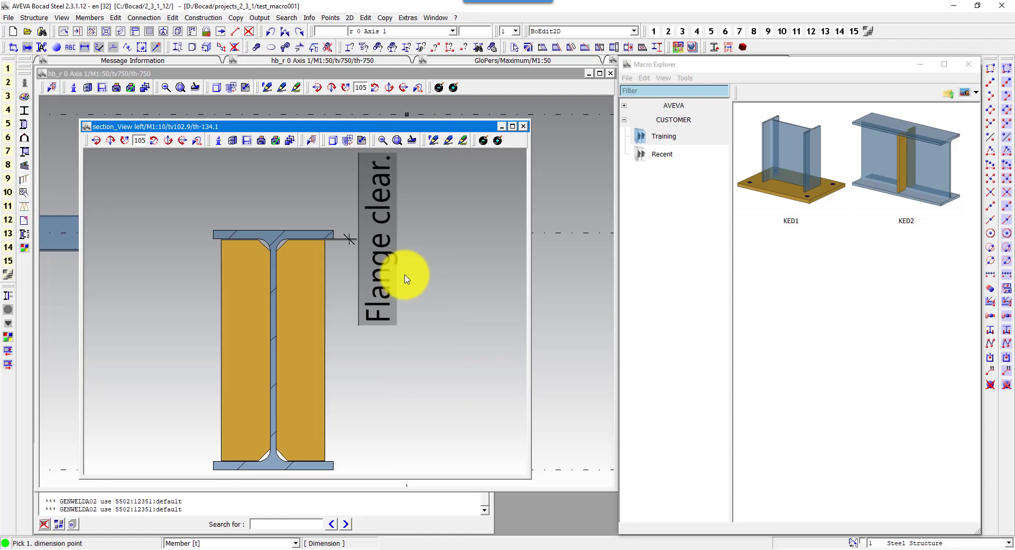
- Delete that Flange clear. dimension and set the section view scale to 1:5
click(350, 17)
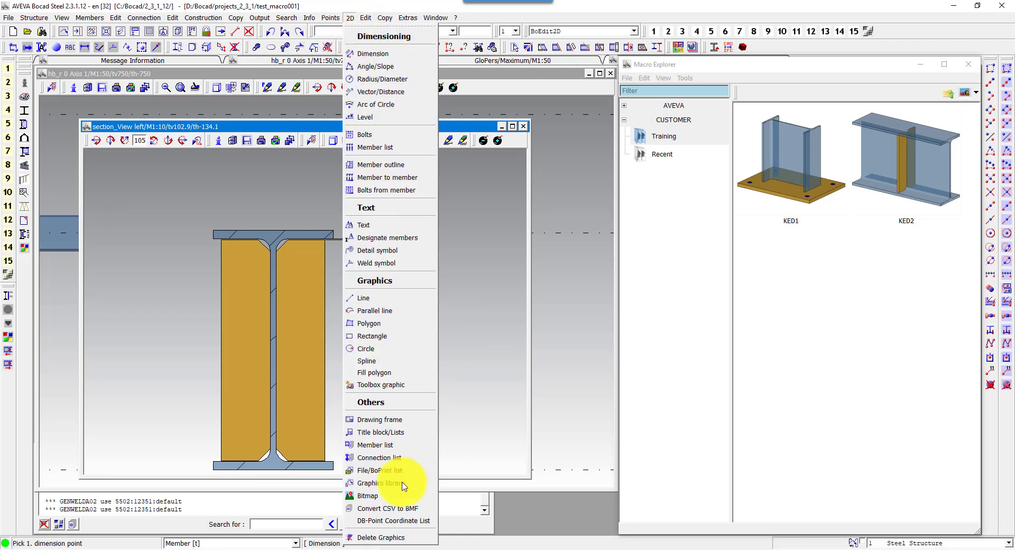
click(397, 537)
click(389, 270)
key(Return)
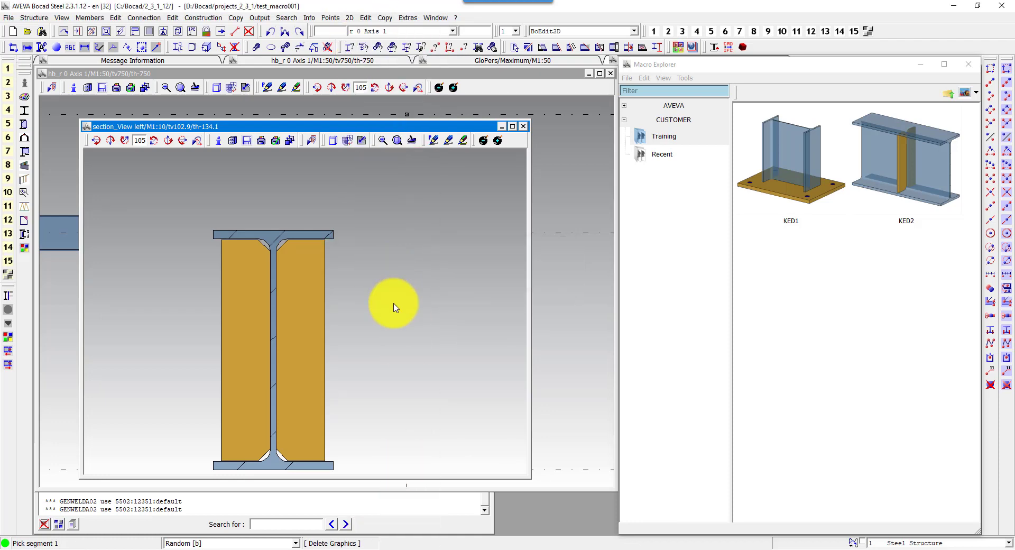
click(513, 31)
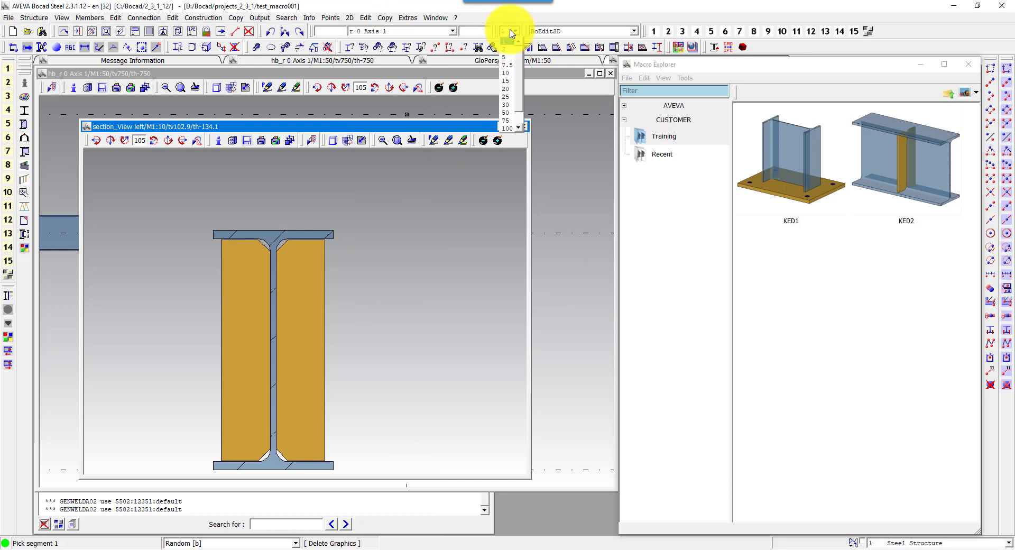
click(507, 57)
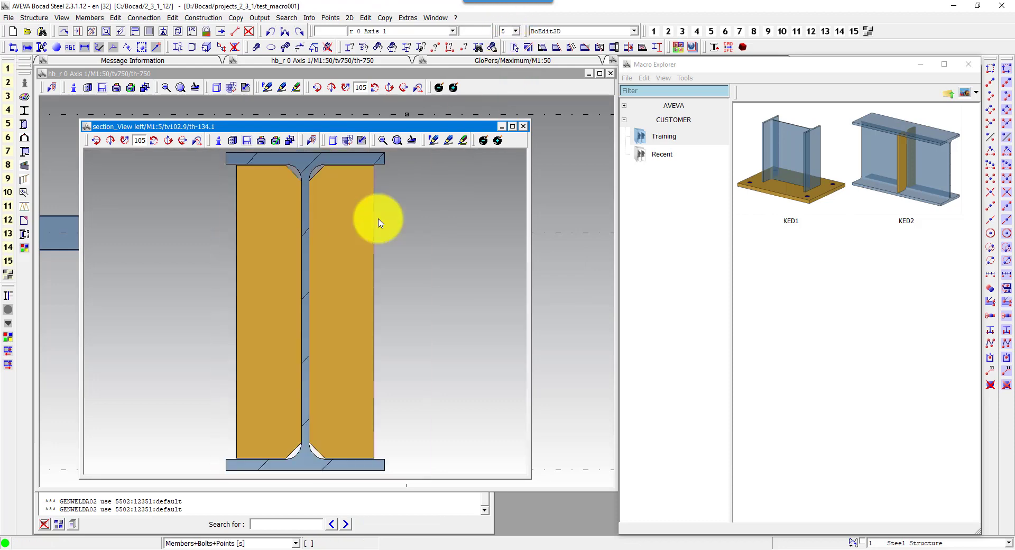
- Redo the flange clearance dimension beside the beam, generated in the X direction
click(350, 17)
click(363, 55)
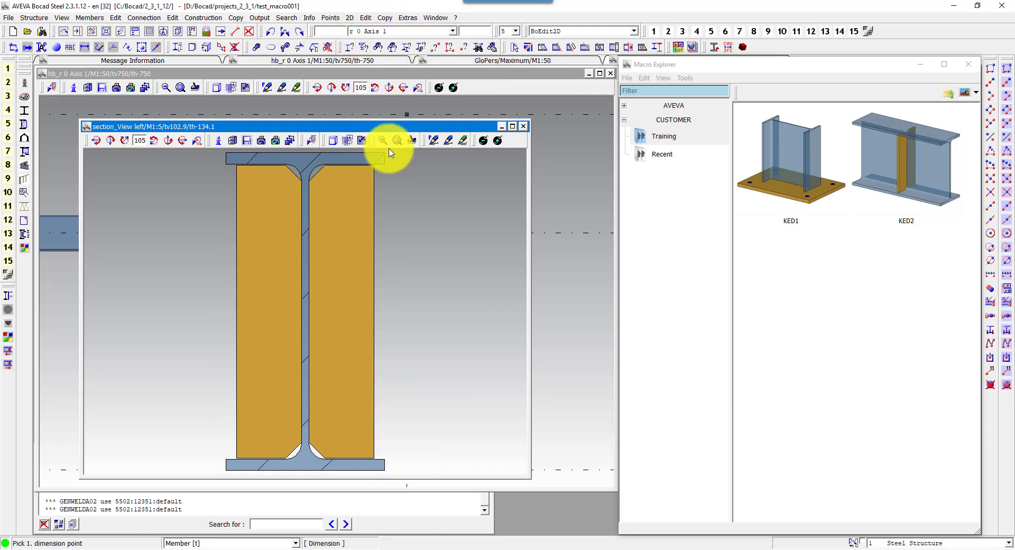
click(418, 167)
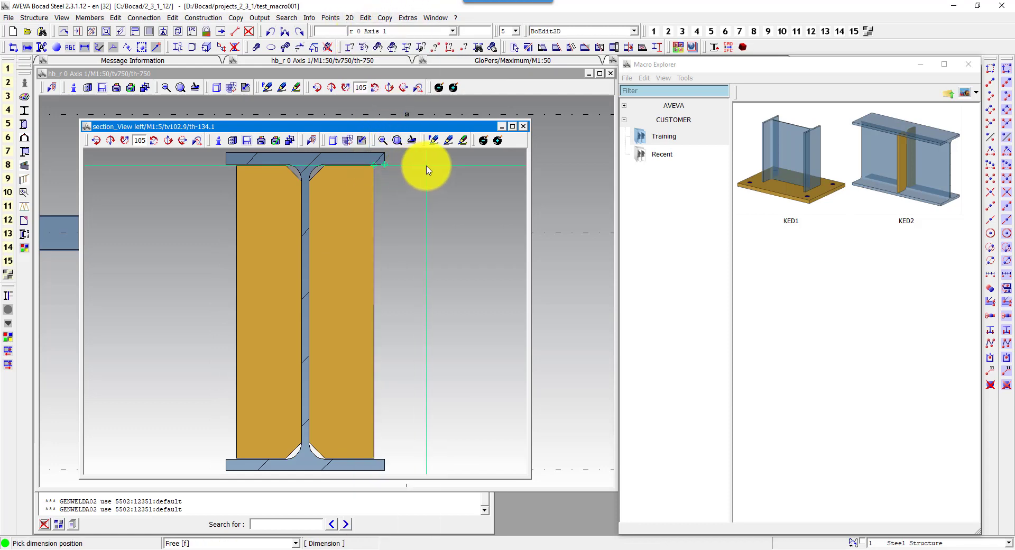
click(431, 165)
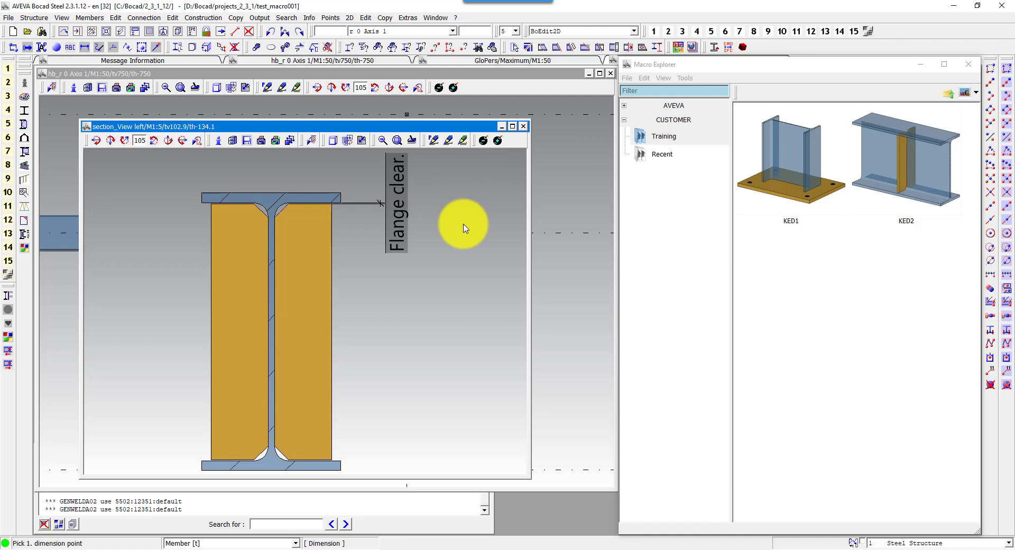
right_click(385, 197)
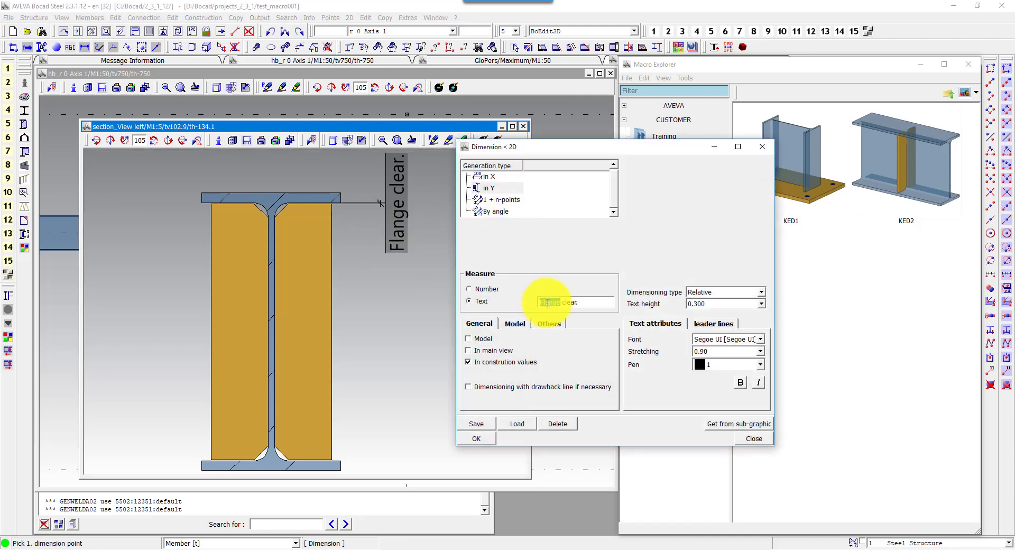
click(484, 177)
- Dimension the stiffener's side gap and place the Side clear. dimension line
click(481, 441)
scroll(370, 436, up, 3)
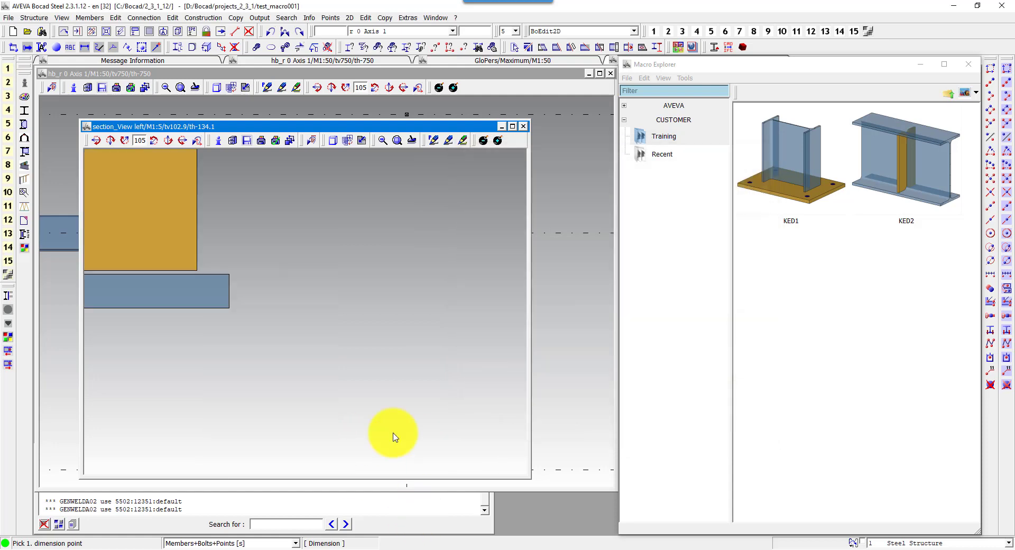
click(196, 270)
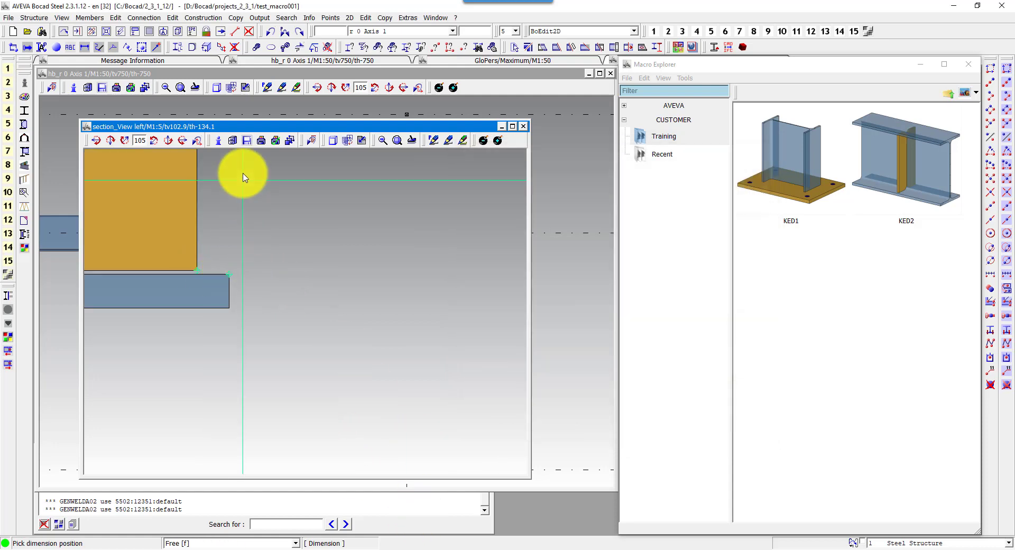
click(244, 154)
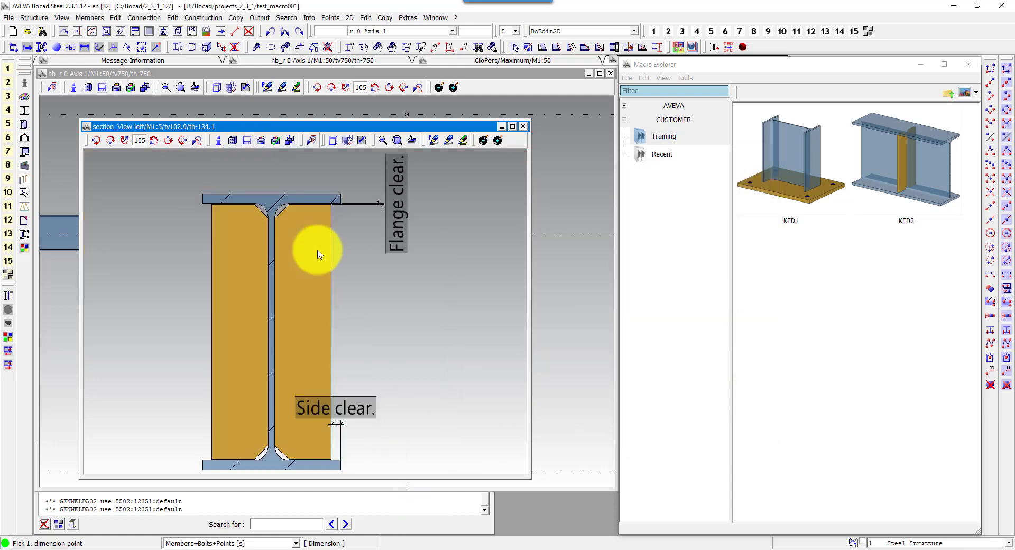
click(366, 17)
- Change the Side clear. and Flange clear. label framing to 'without'
click(404, 164)
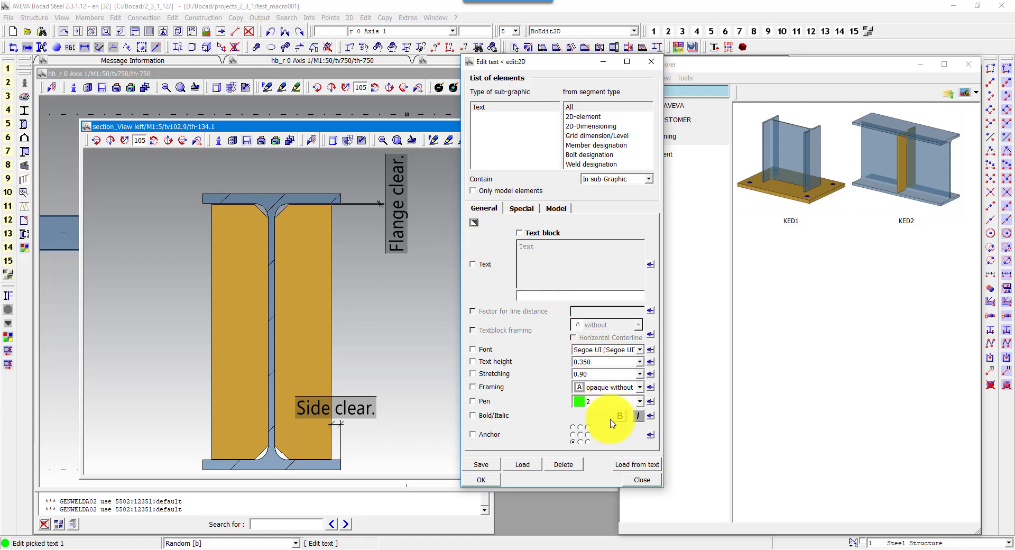
click(642, 479)
click(352, 409)
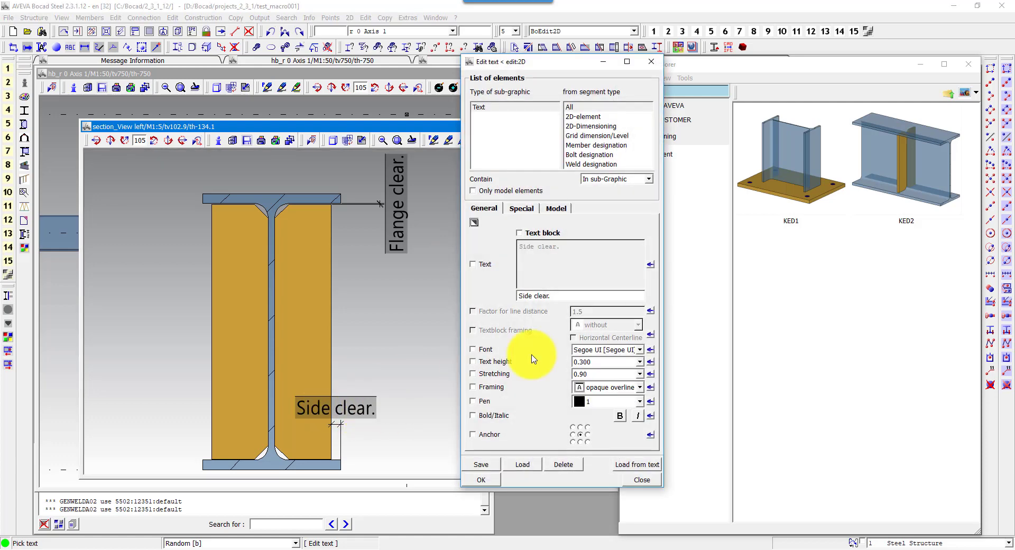
click(488, 388)
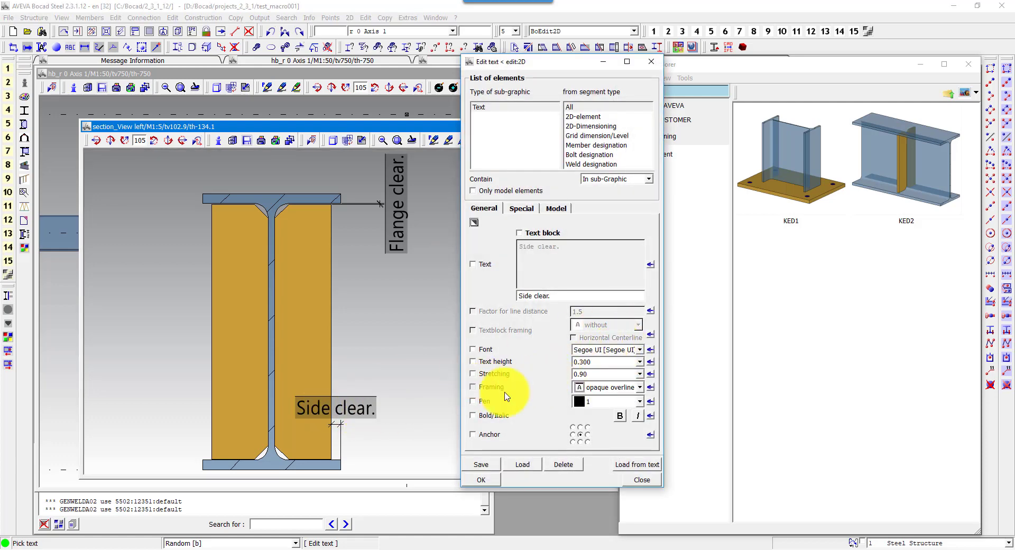
click(602, 388)
scroll(603, 406, up, 1)
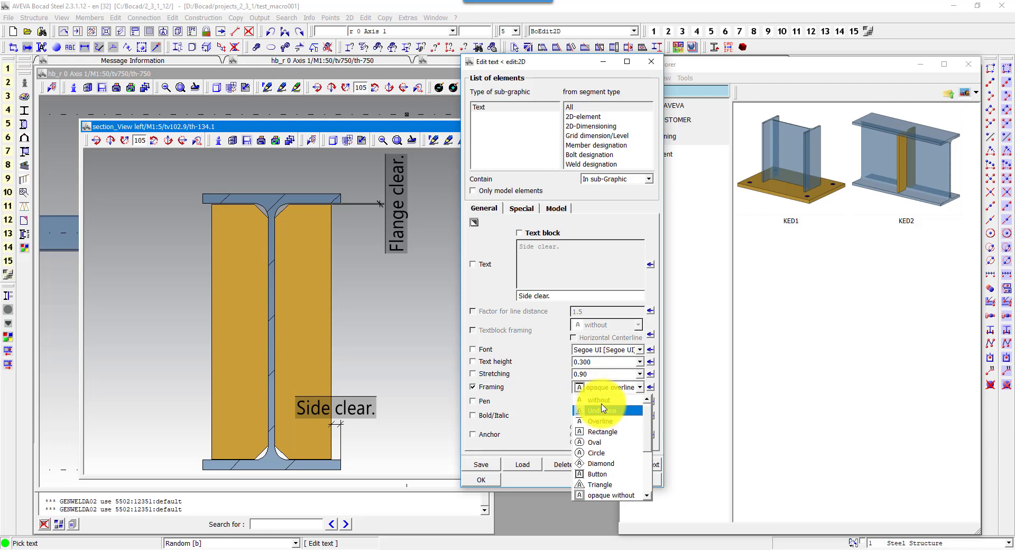
click(601, 402)
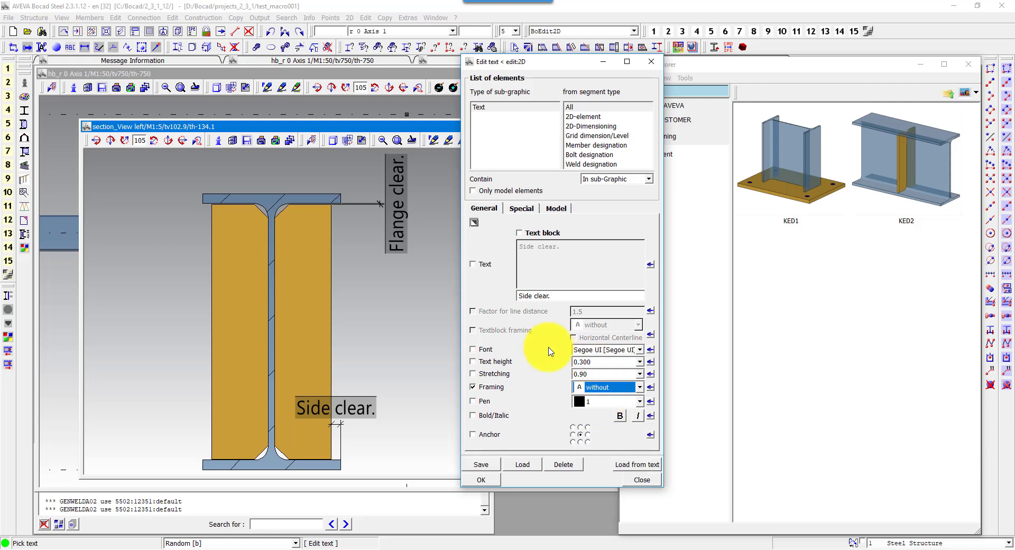
click(491, 481)
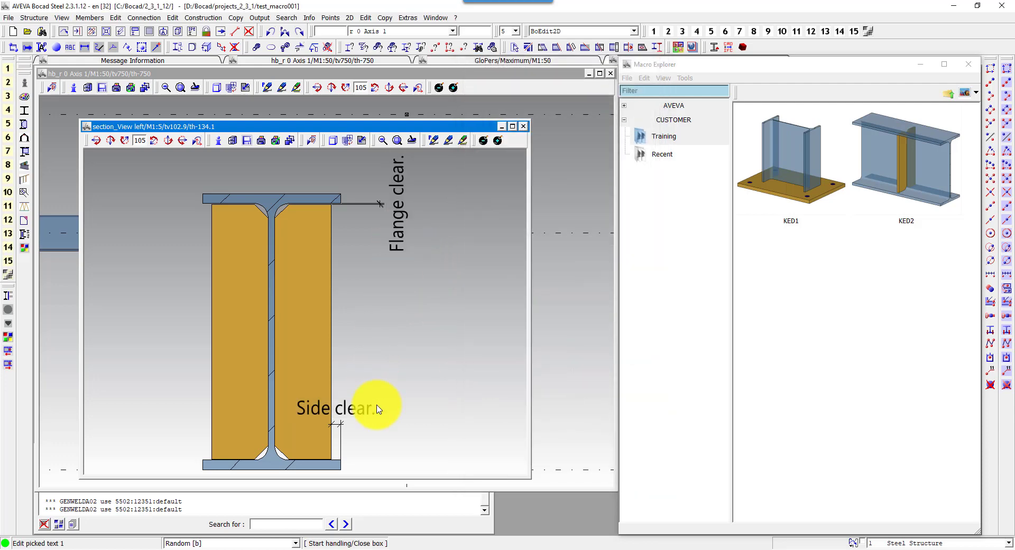
- Begin saving the section drawing and copy the D:\Bocad\client_2_3_1_empty\help\konstr\ked path from Explorer
click(234, 142)
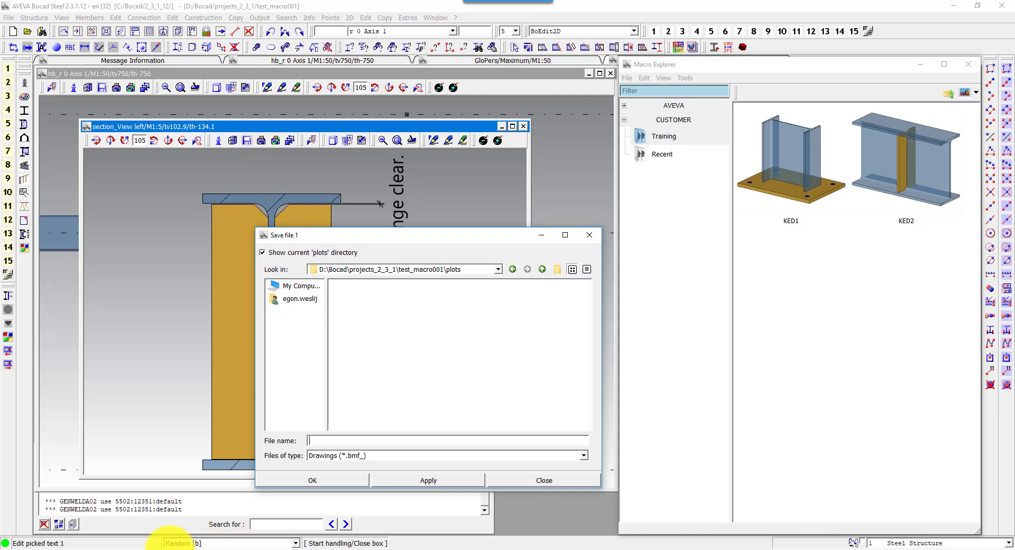
click(123, 544)
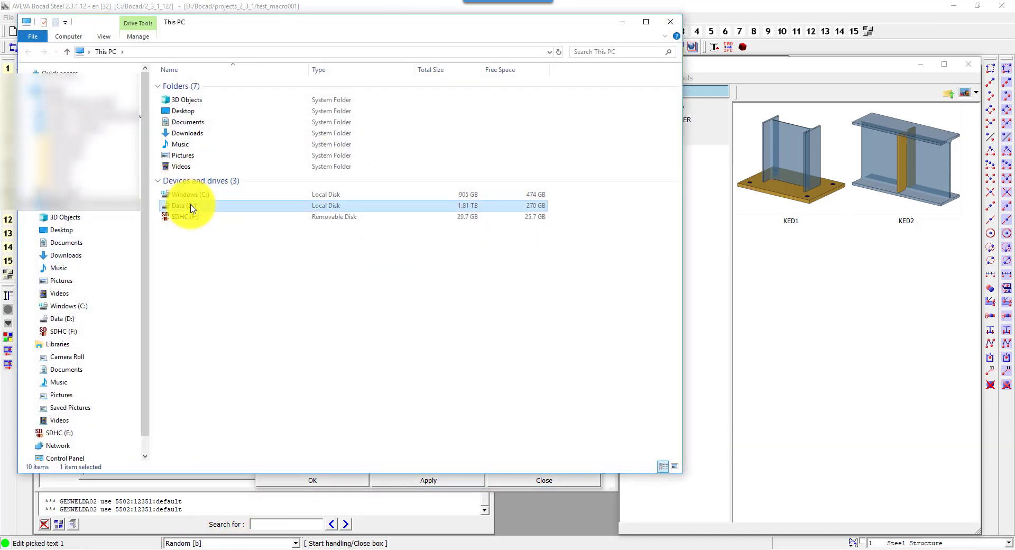
double_click(182, 205)
click(194, 363)
double_click(194, 364)
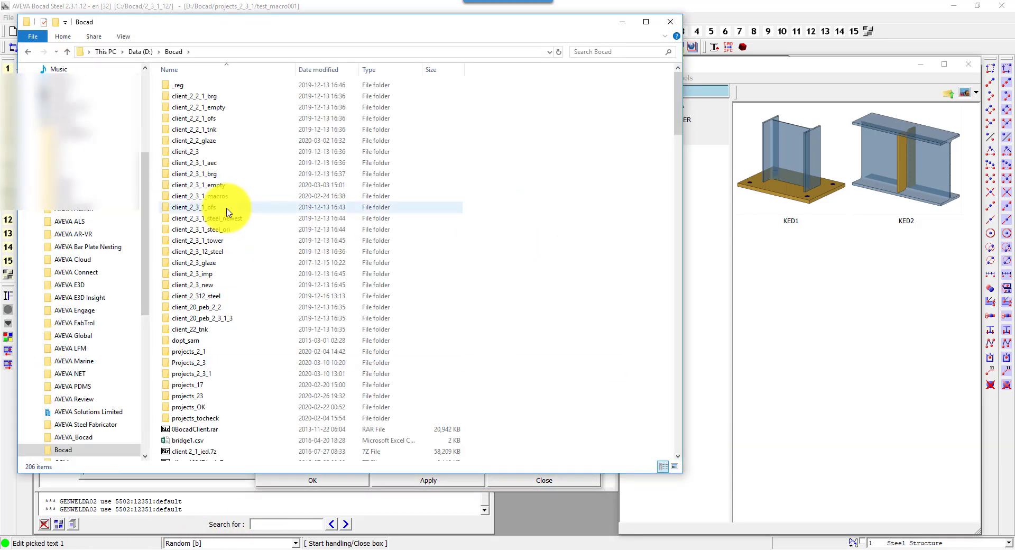
double_click(222, 185)
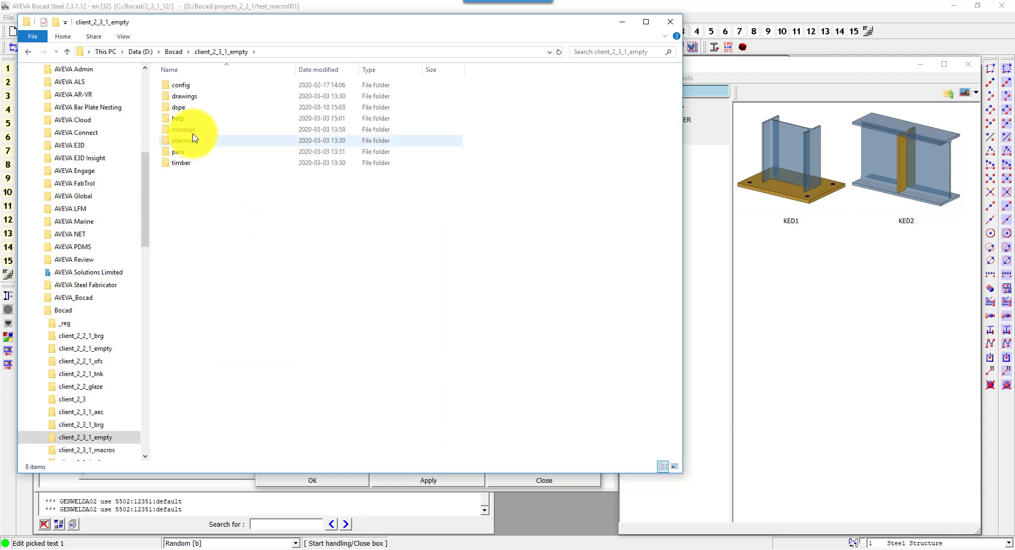
double_click(180, 117)
double_click(181, 86)
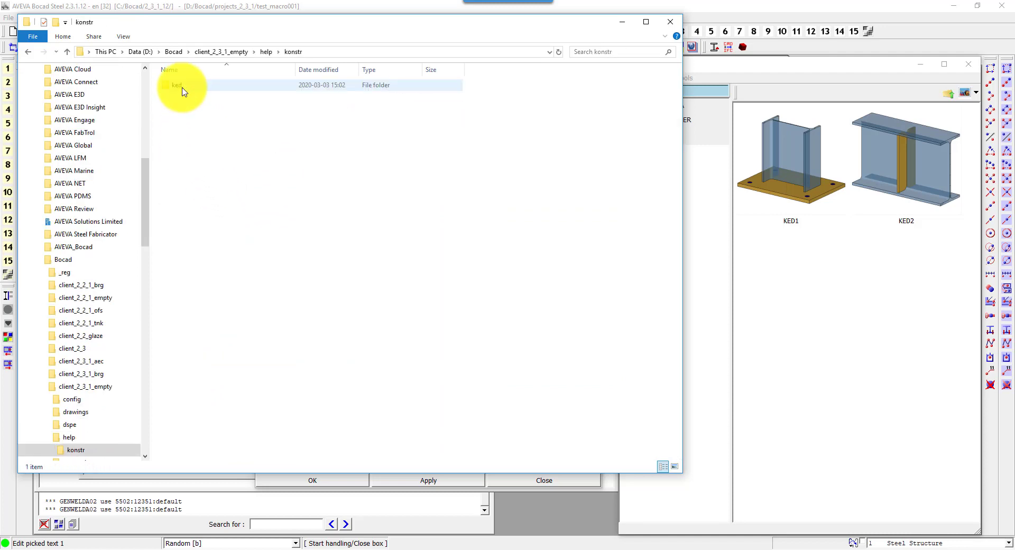
double_click(181, 87)
click(354, 52)
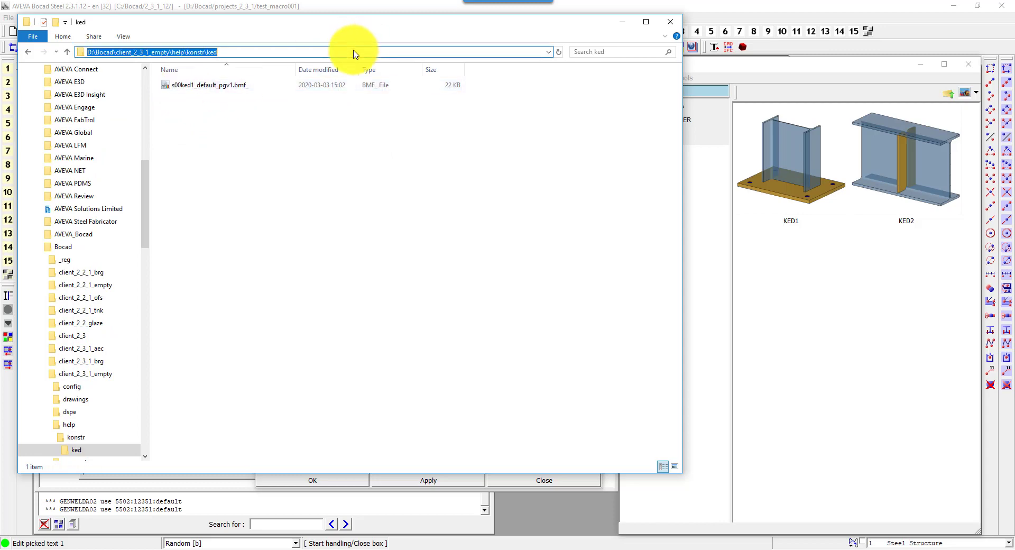
click(622, 22)
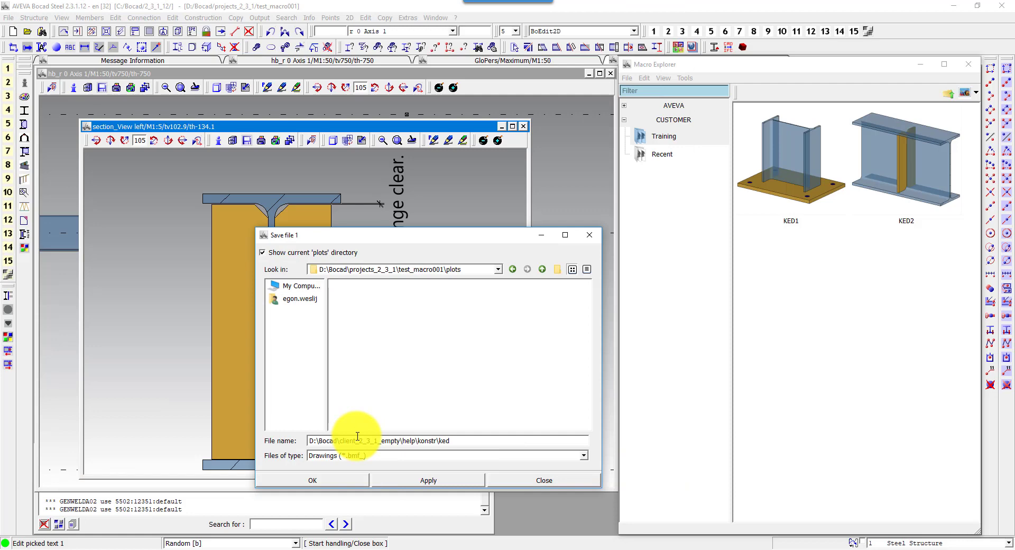
- Save it as s00ked2_default_pgv1.bmf_, then close the section view without saving the project
text(\s00)
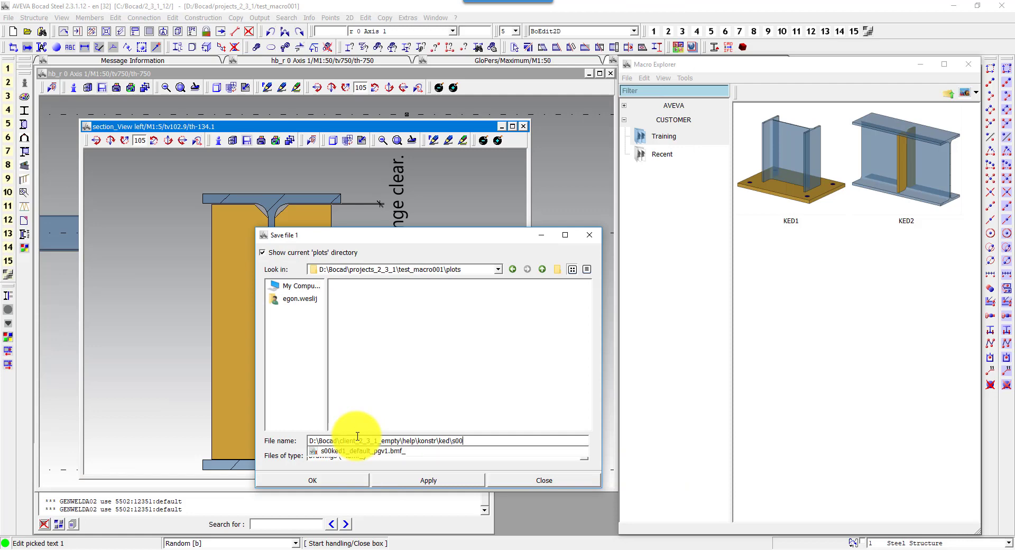
click(361, 451)
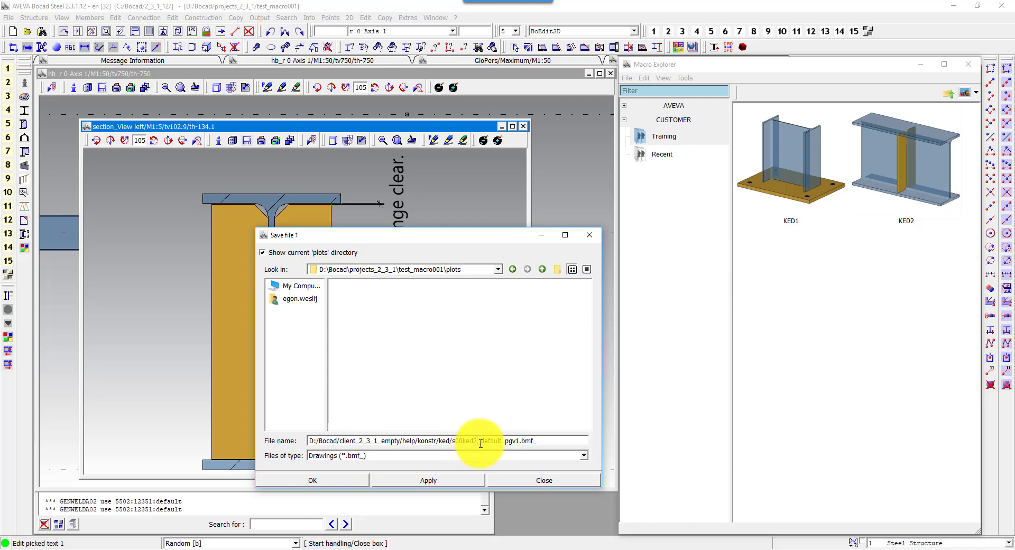
click(317, 481)
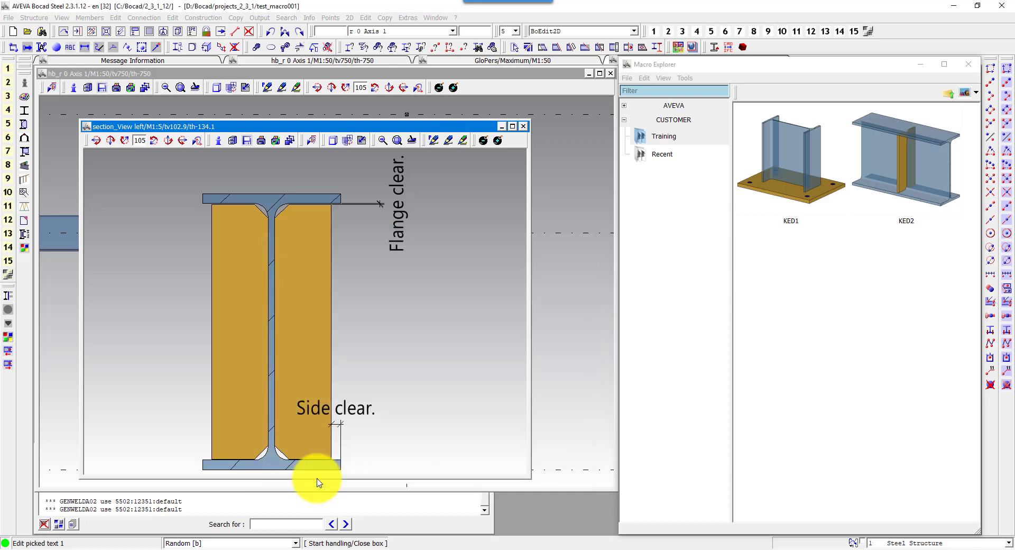
click(525, 129)
click(508, 280)
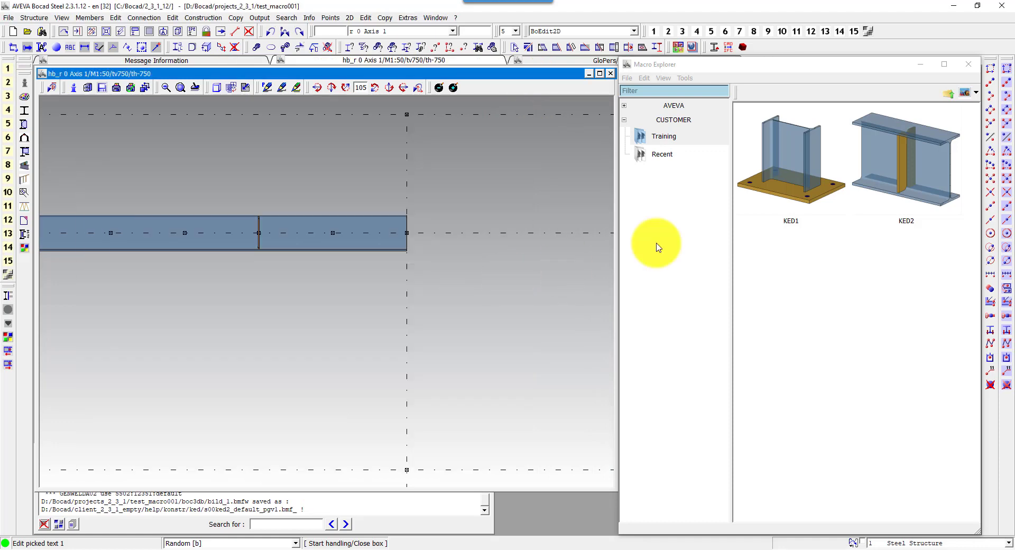
- Open KED2, turn on Graphical help to see the clearance drawing, decline saving, and close the editor
double_click(899, 168)
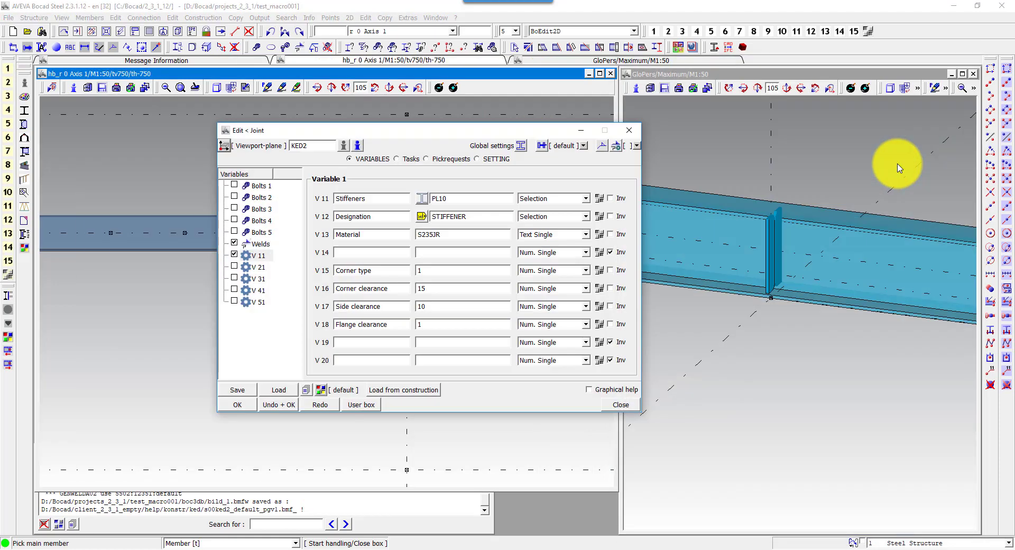
click(620, 391)
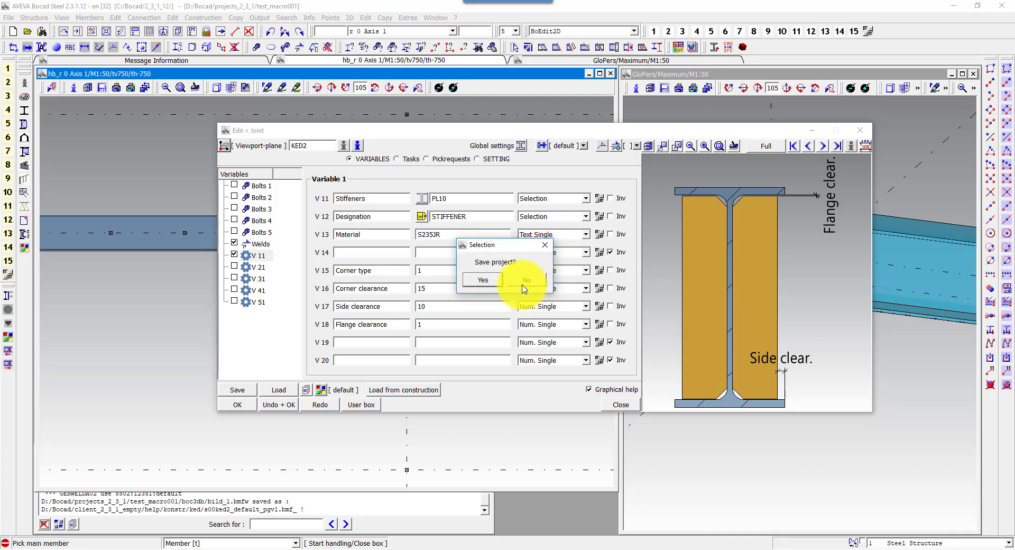
click(522, 287)
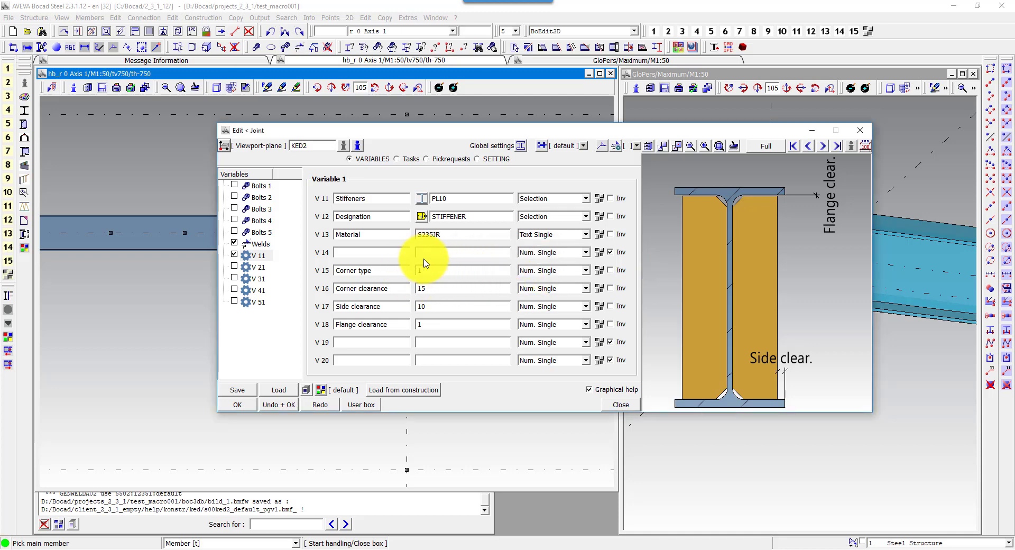
click(238, 404)
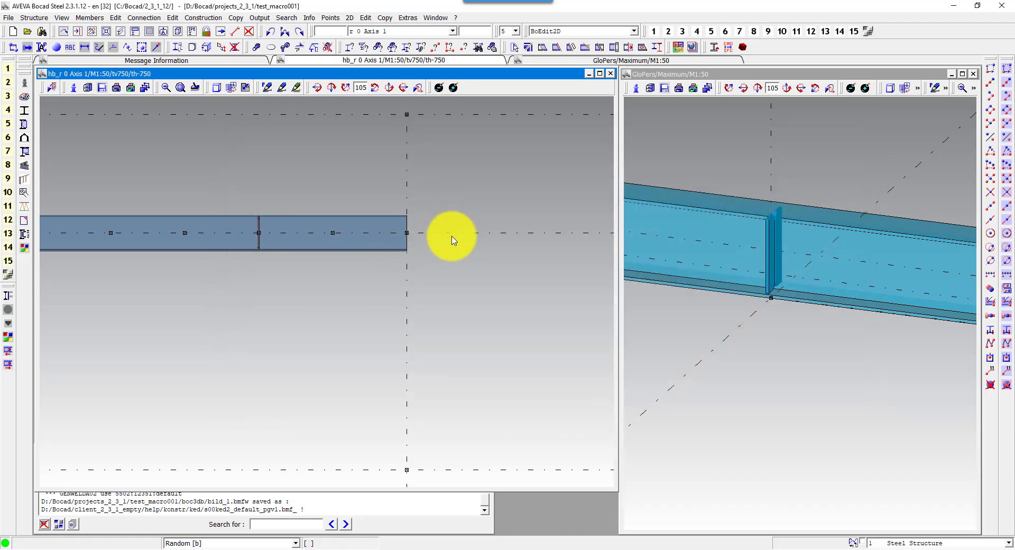
- Open the AVV601 macro from AVEVA > Structural Steel > Misc > Hot rolled for editing
click(204, 17)
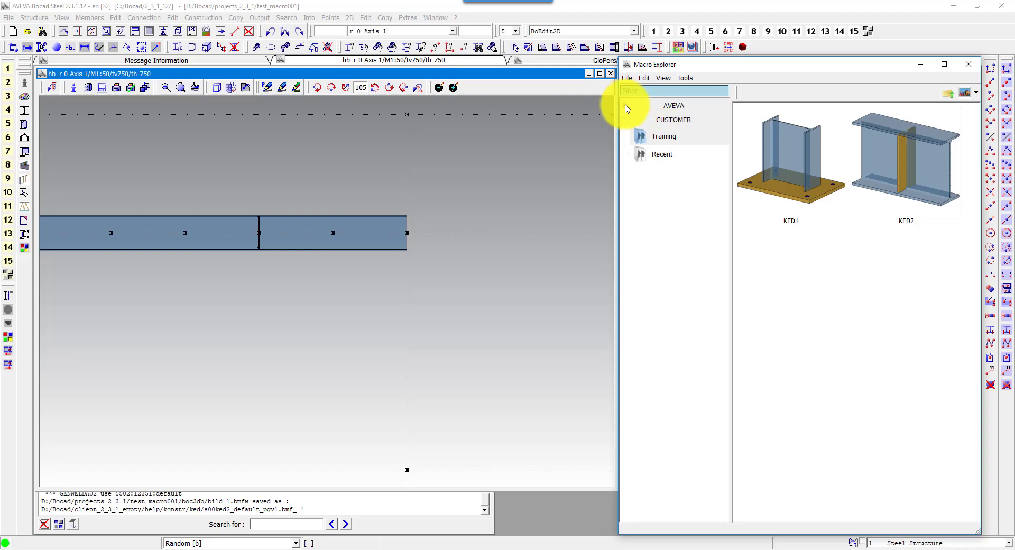
click(625, 105)
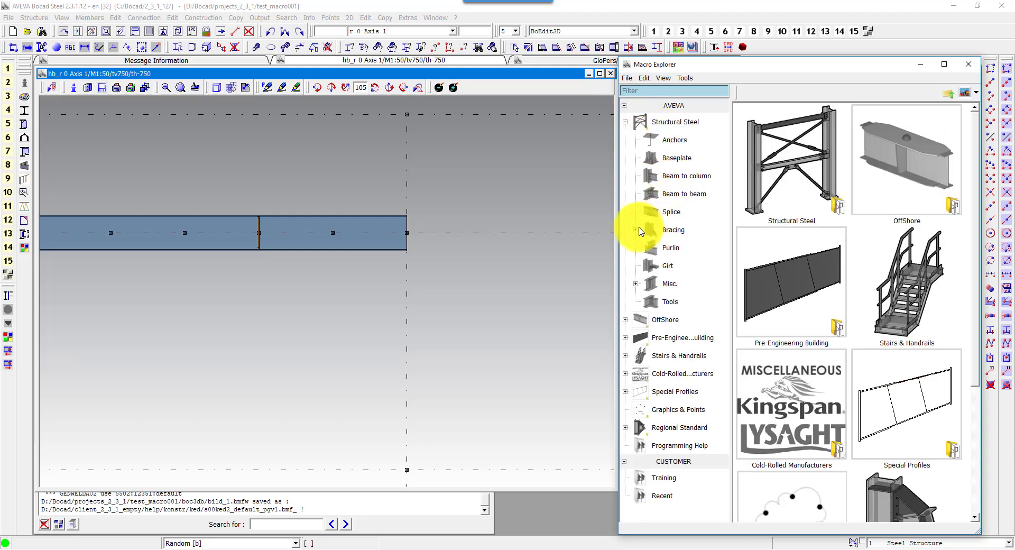
click(636, 283)
click(675, 300)
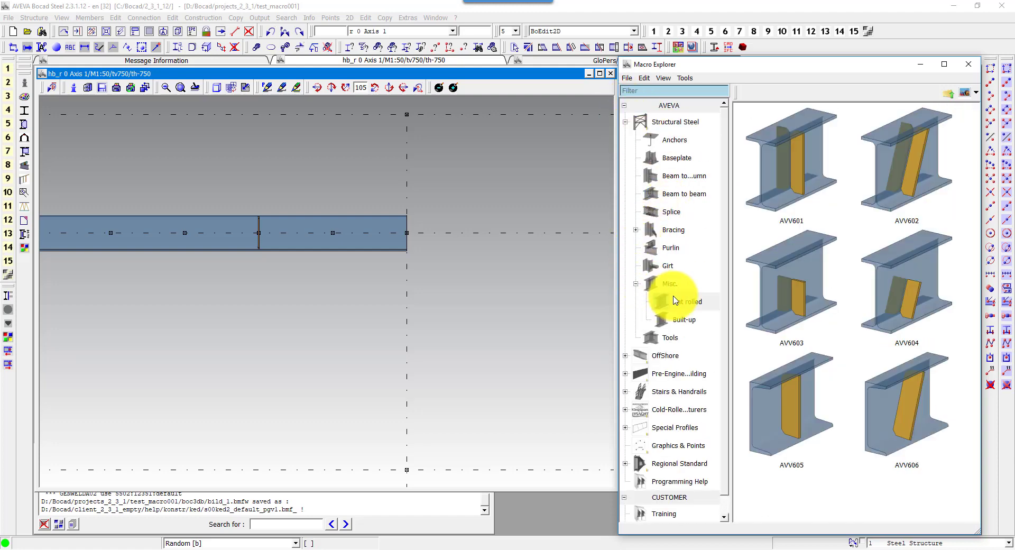
double_click(773, 163)
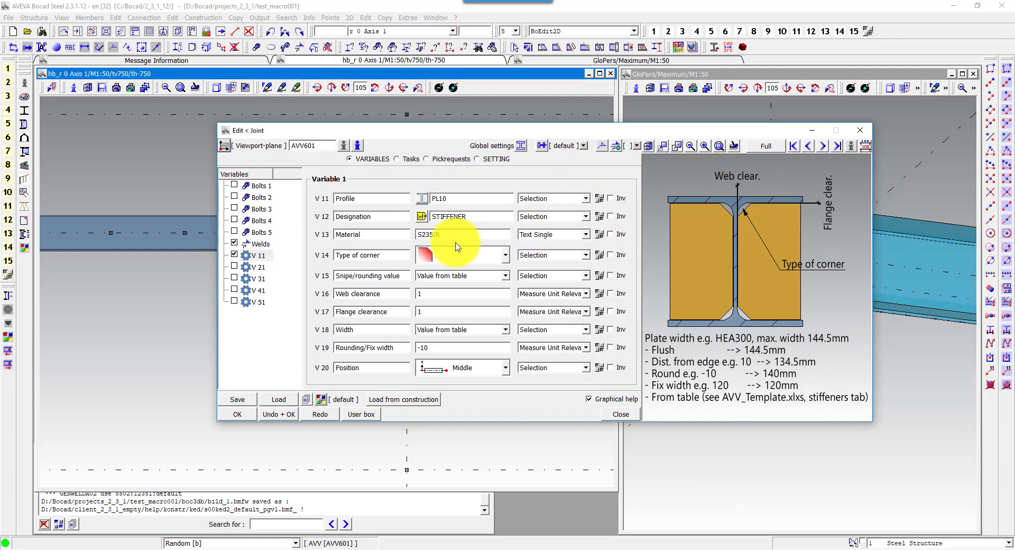
- Copy AVV601's Type of corner Region value 201, close its editor, and reopen the Macro Explorer
click(599, 254)
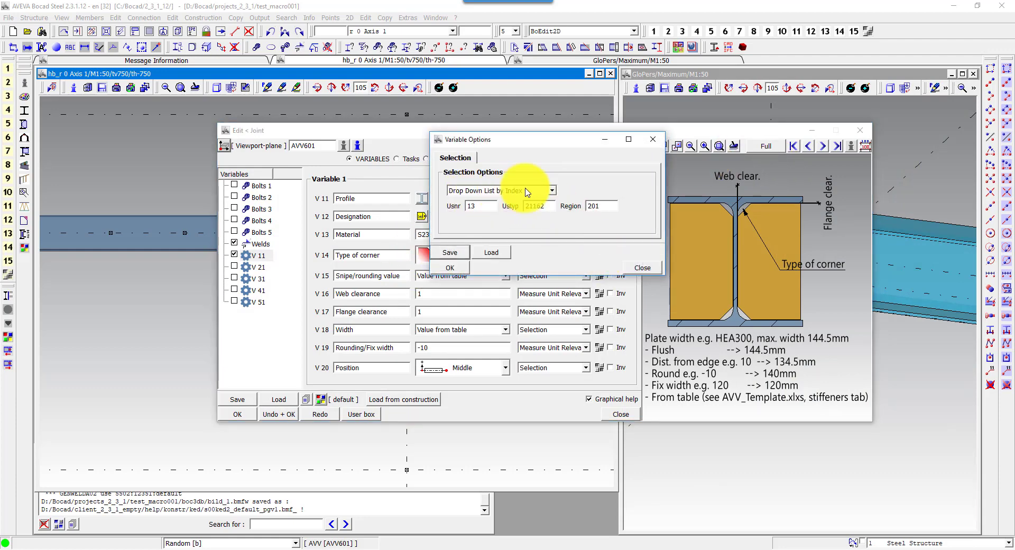
double_click(589, 206)
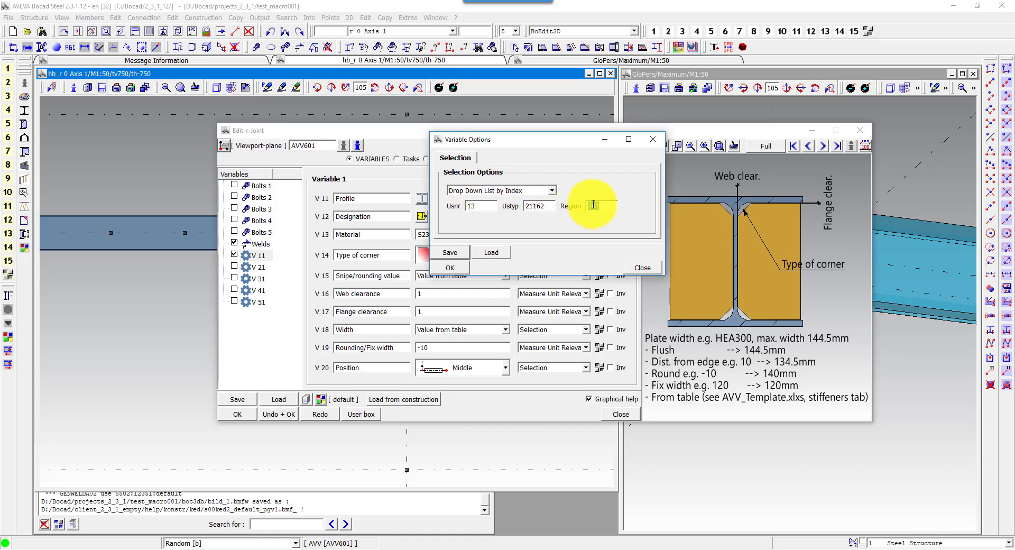
right_click(593, 205)
click(612, 231)
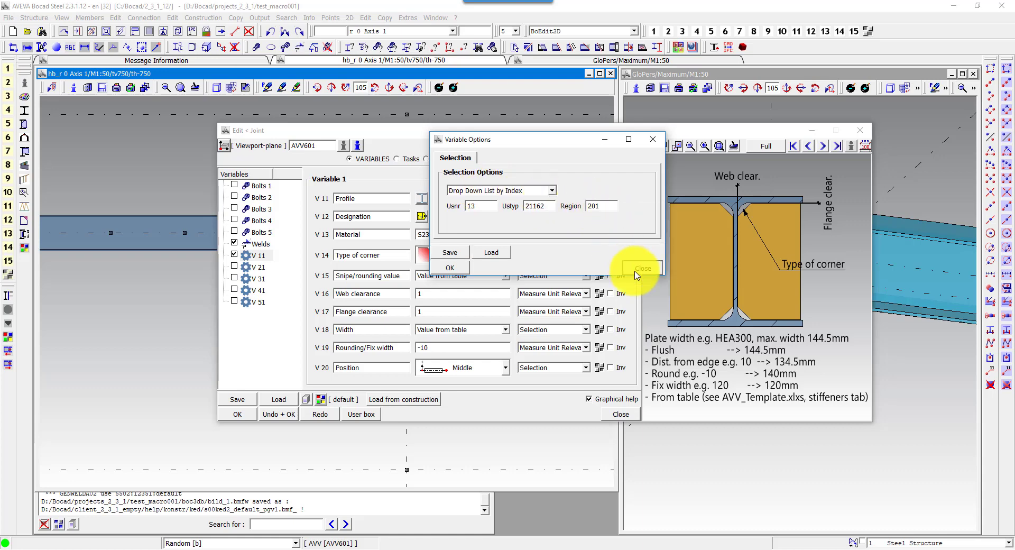
click(637, 269)
click(621, 414)
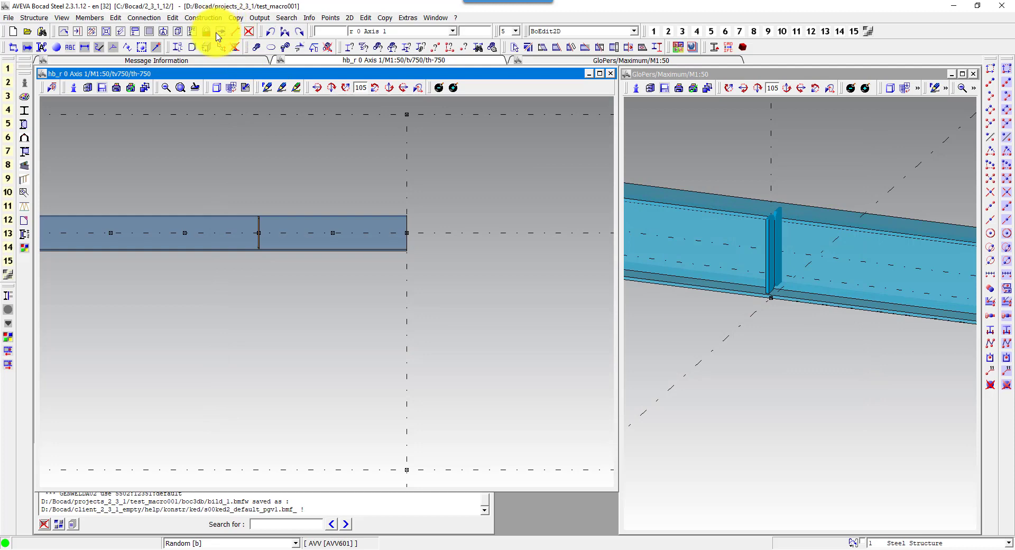
click(219, 32)
click(211, 41)
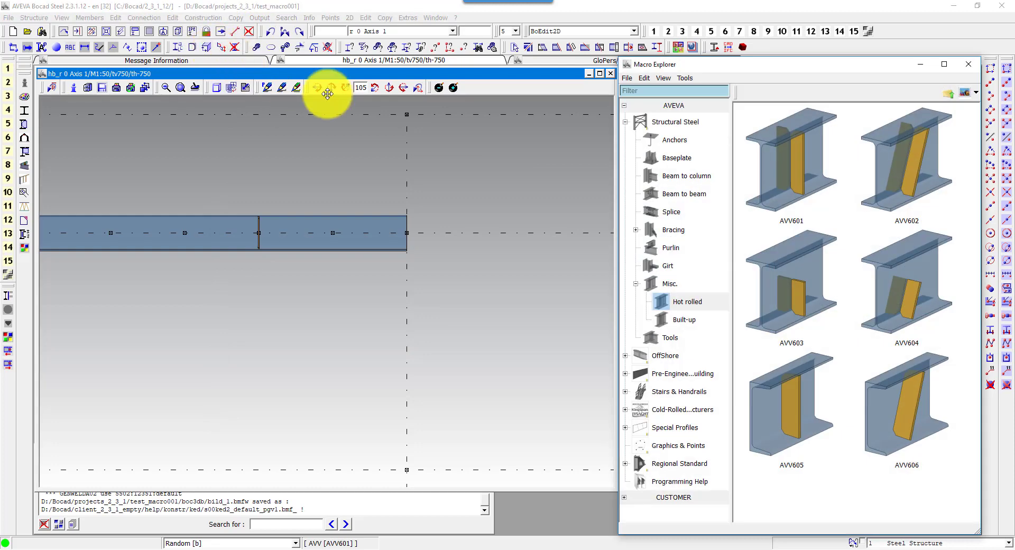
- Open the KED2 joint macro from CUSTOMER > Training for editing
click(624, 105)
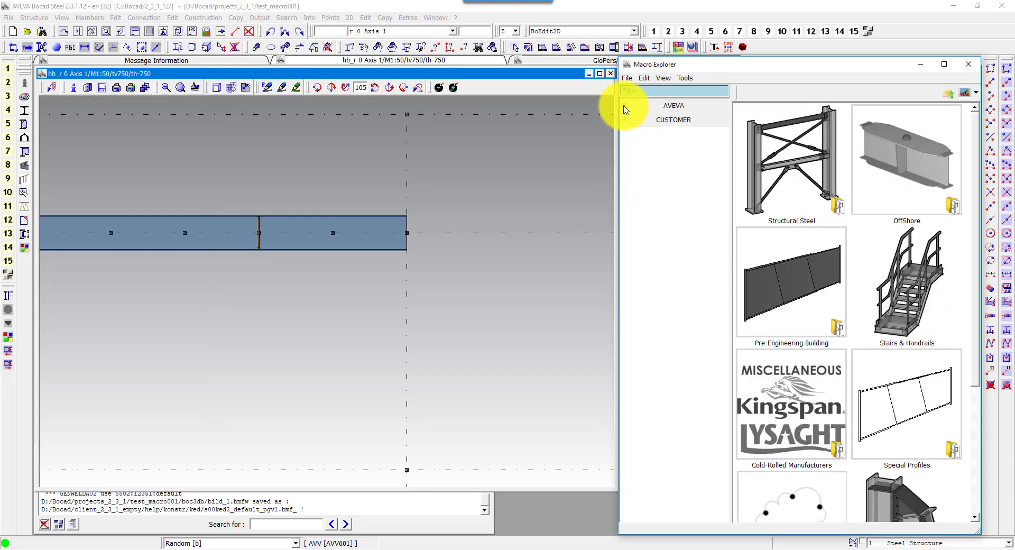
double_click(670, 126)
click(673, 131)
double_click(913, 169)
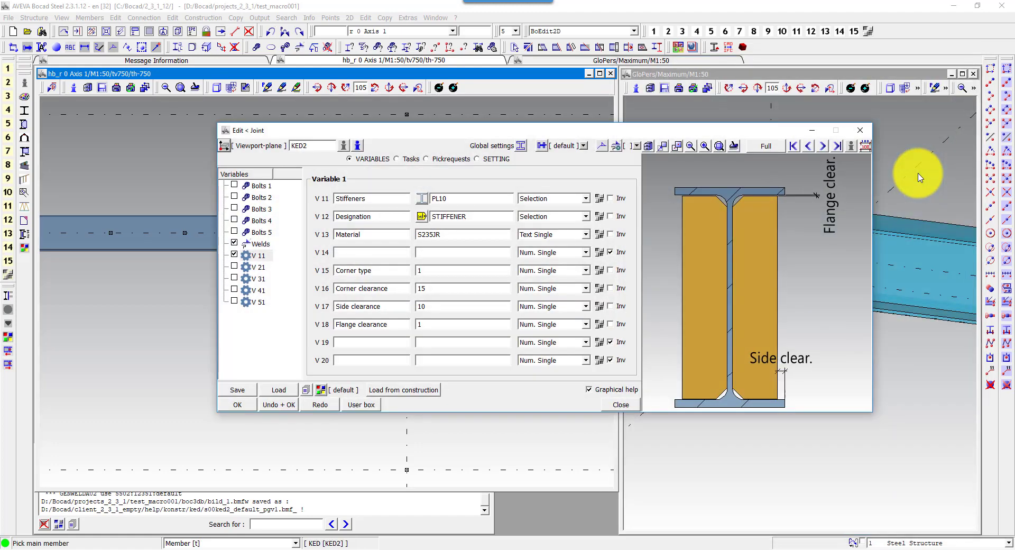
- Make Corner type a Selection variable using Drop Down List by Index with Region 201
click(534, 270)
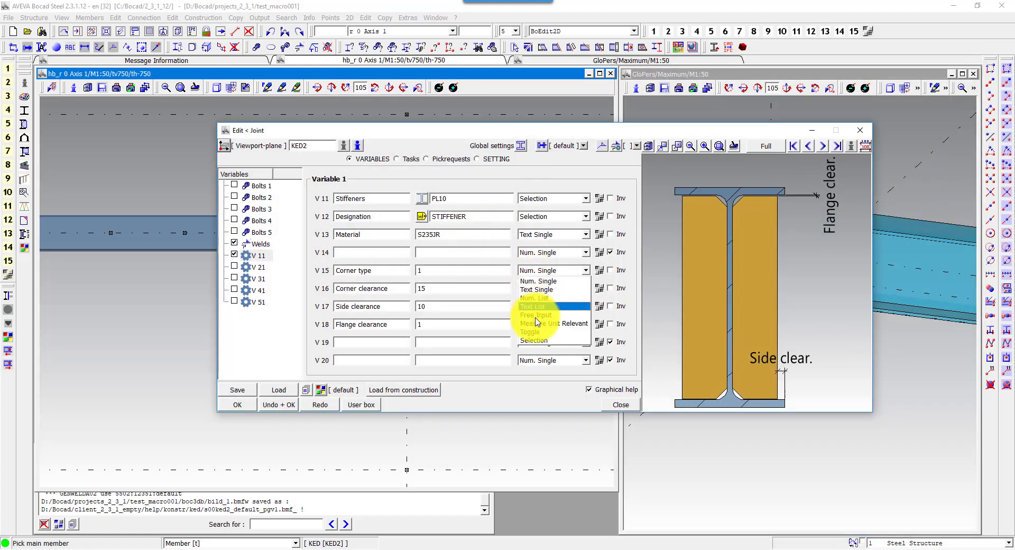
click(534, 340)
click(599, 270)
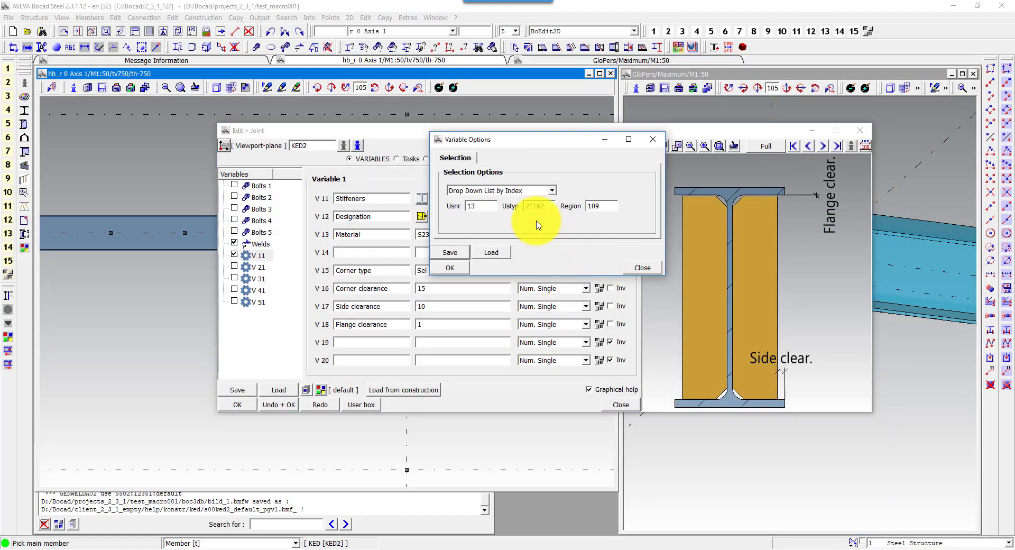
click(516, 191)
click(517, 200)
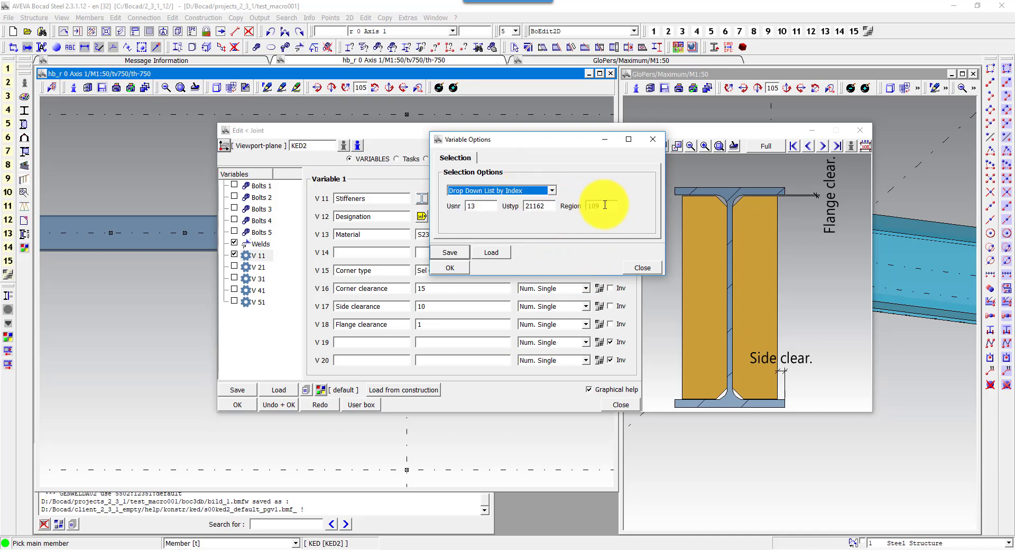
double_click(604, 205)
text(201)
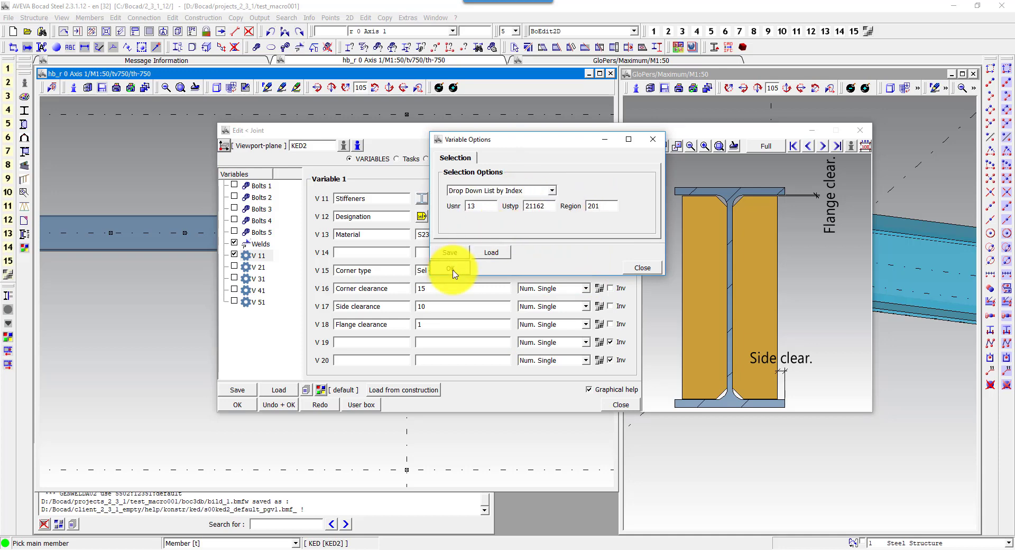
click(450, 268)
- Choose the last corner shape icon and apply the KED2 joint to the beam
click(258, 256)
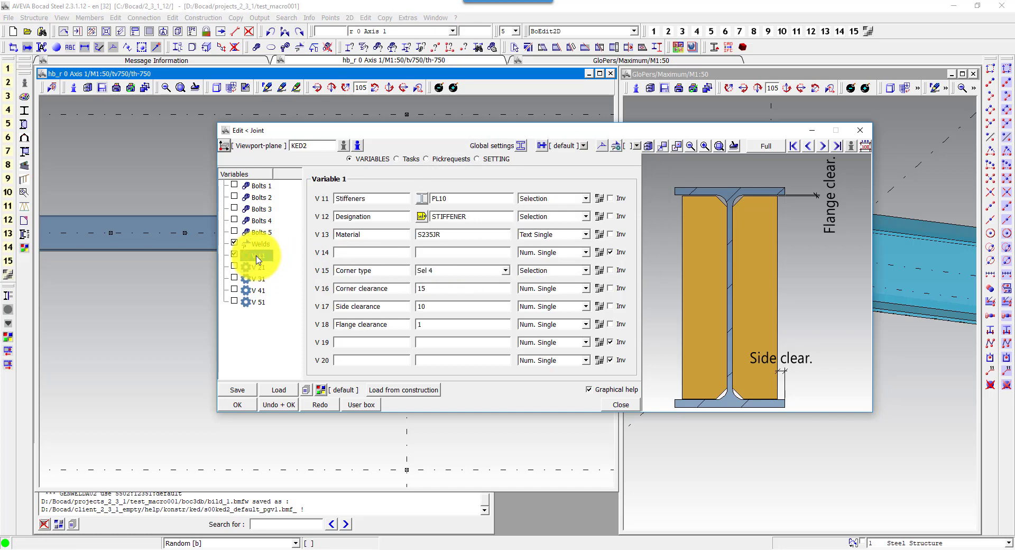
click(238, 405)
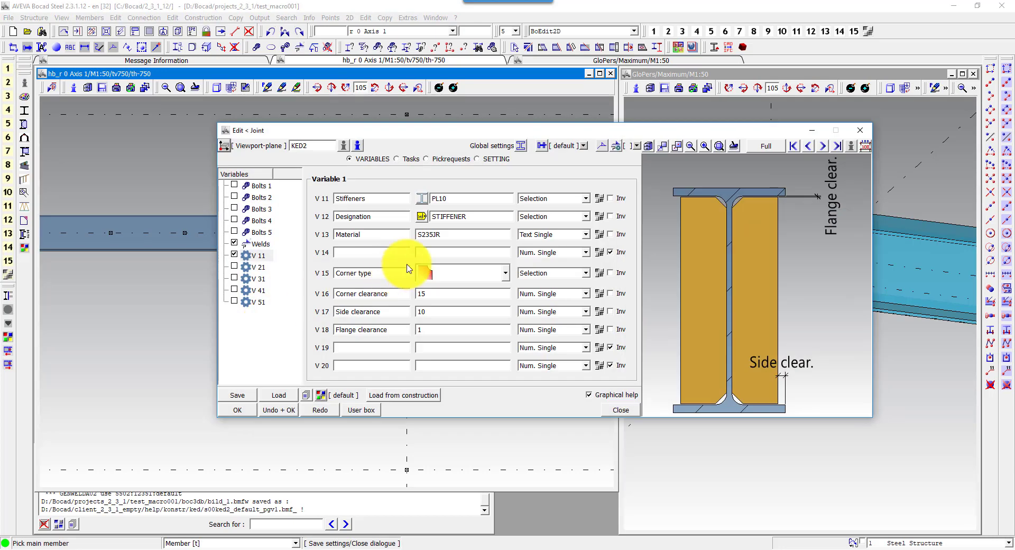
click(437, 272)
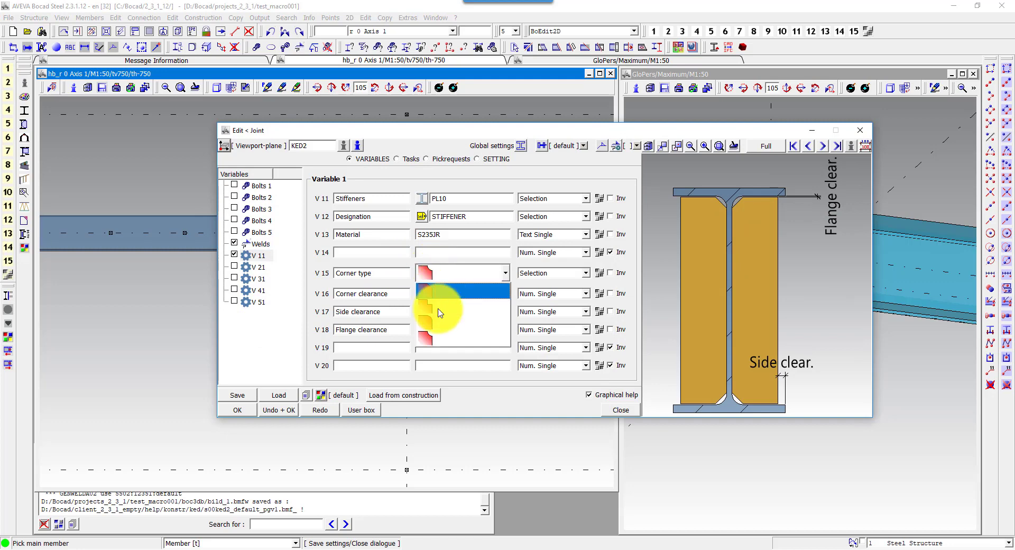
click(437, 339)
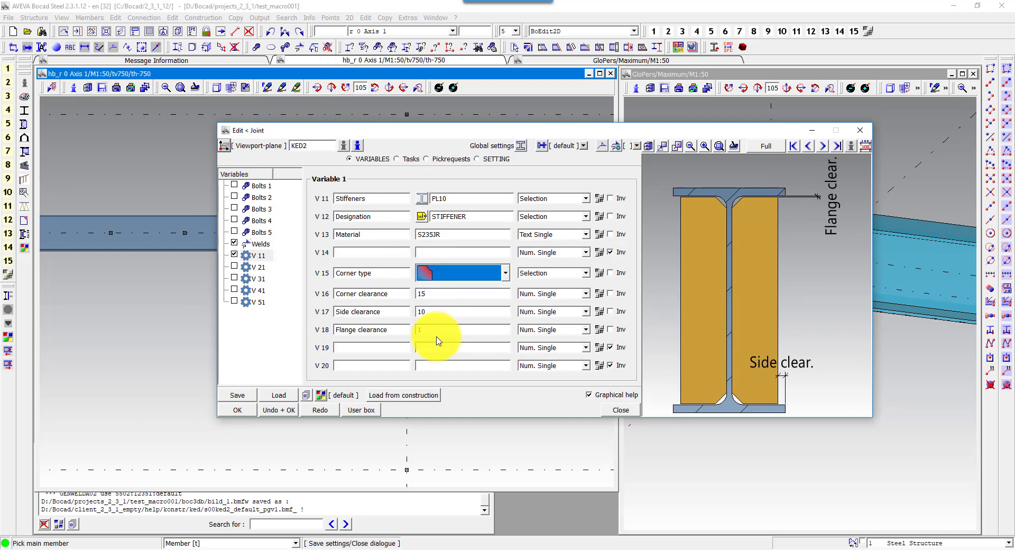
click(238, 410)
- Place a second KED2 stiffener at a picked beam point, zoom the 3D view onto it, and reopen the joint
key(p)
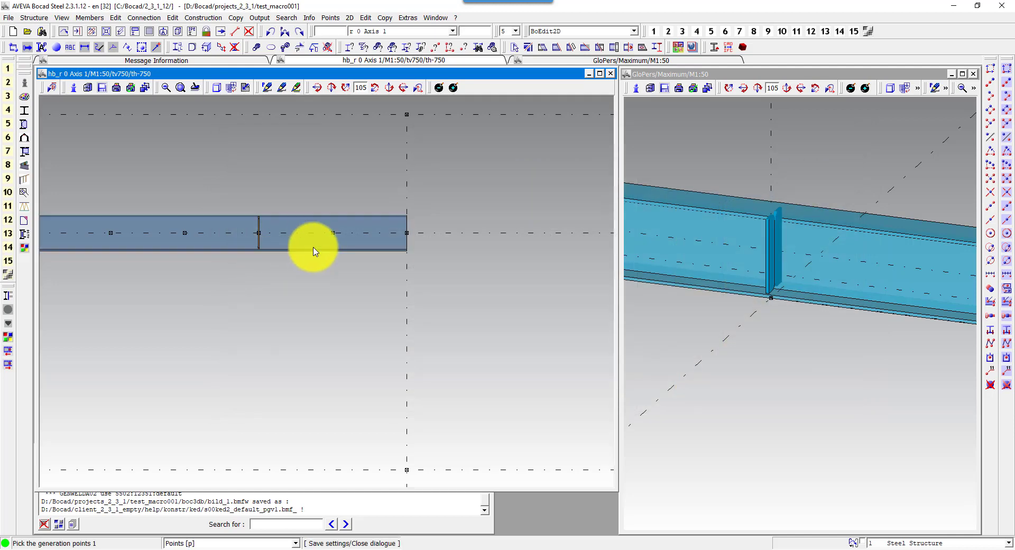
right_click(332, 238)
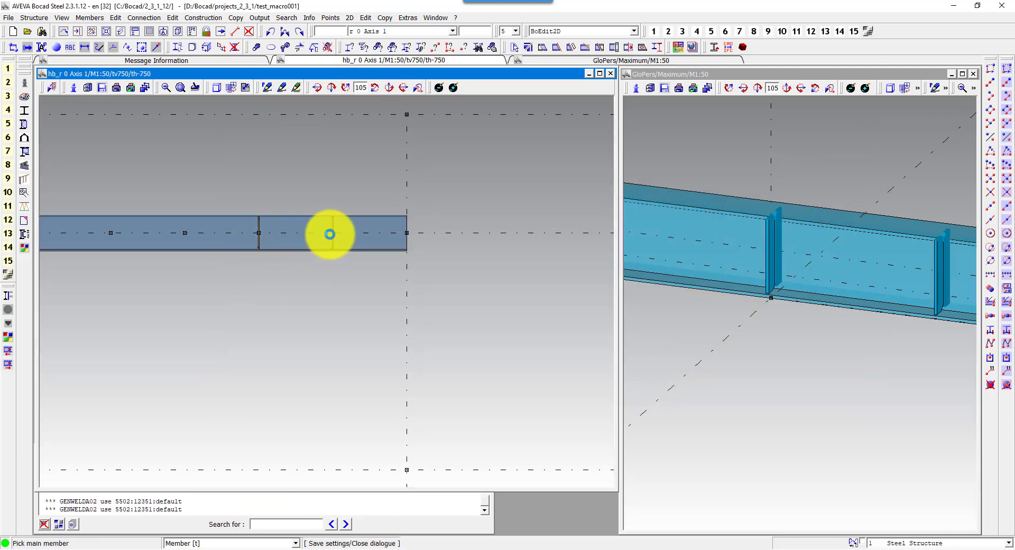
click(897, 265)
scroll(738, 314, down, 5)
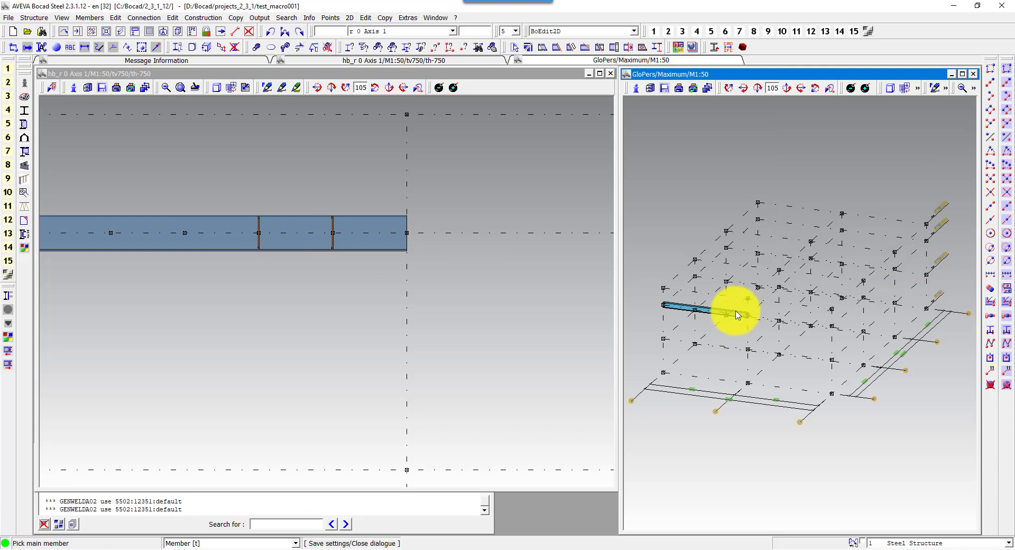
scroll(737, 315, up, 5)
drag(670, 181, 797, 386)
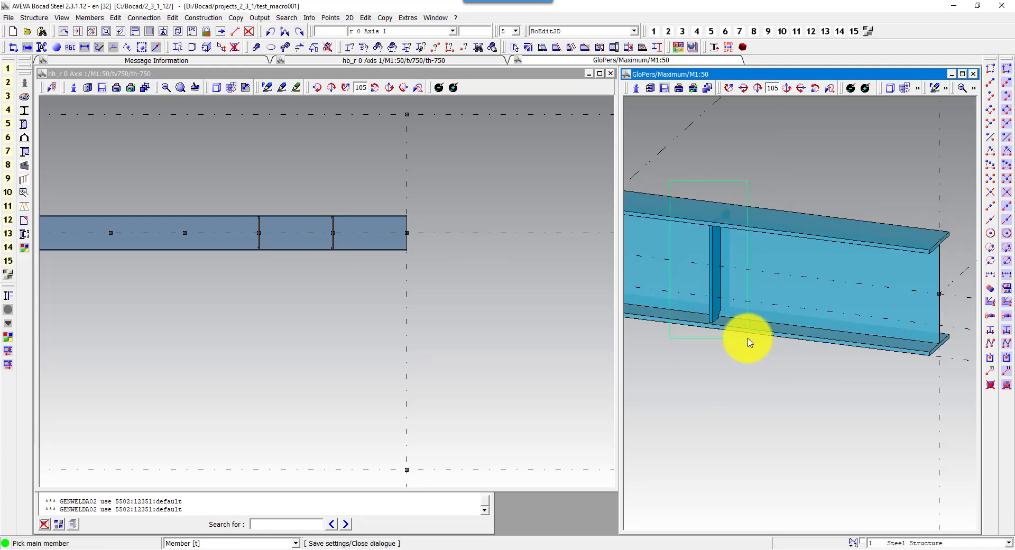
click(798, 386)
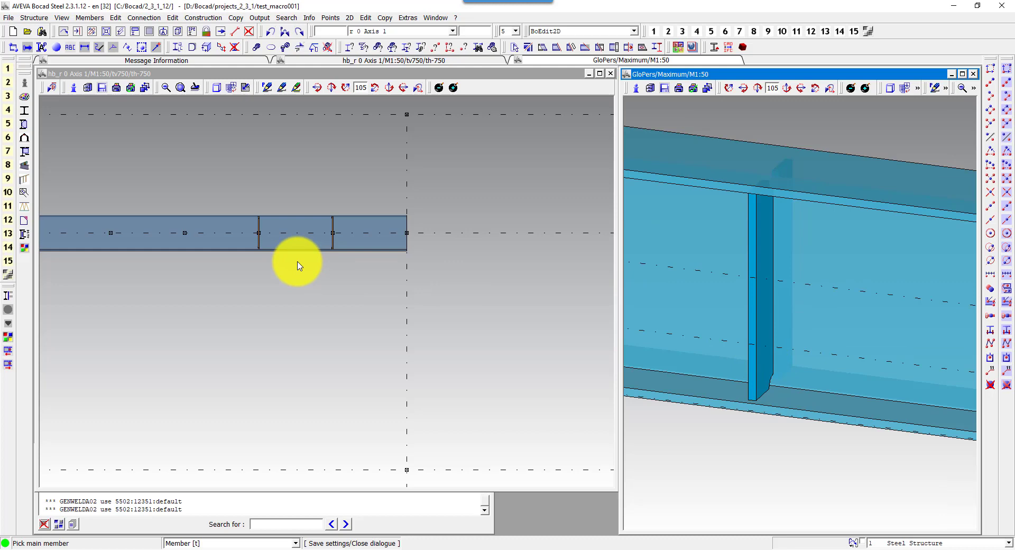
click(10, 311)
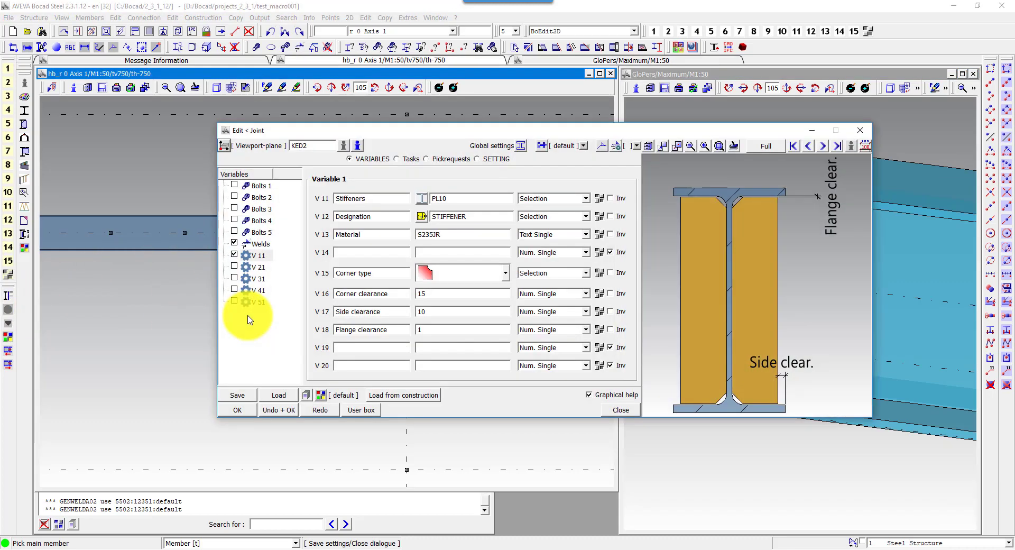
- Undo the applied KED2 joint and show the overview of all task blocks
click(270, 30)
click(486, 281)
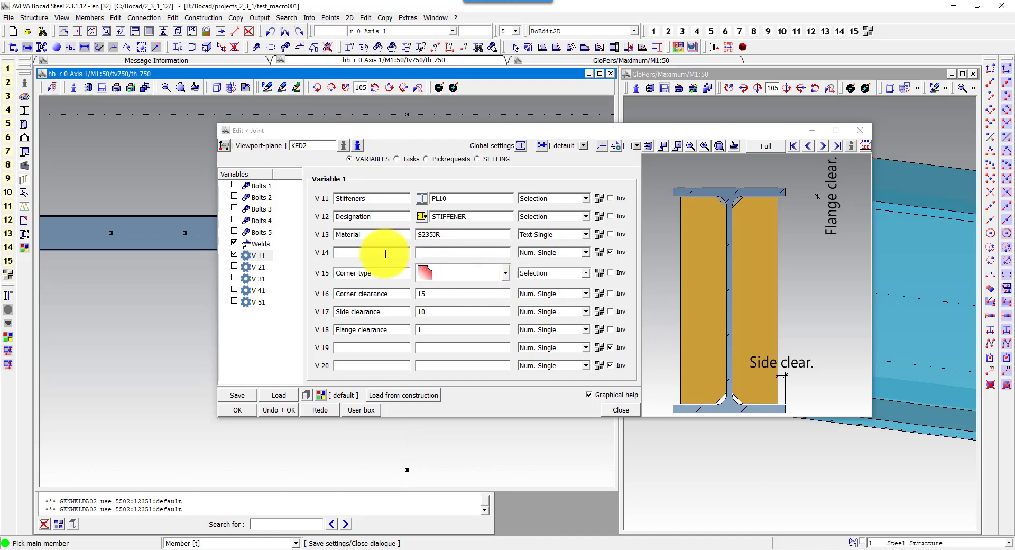
click(404, 159)
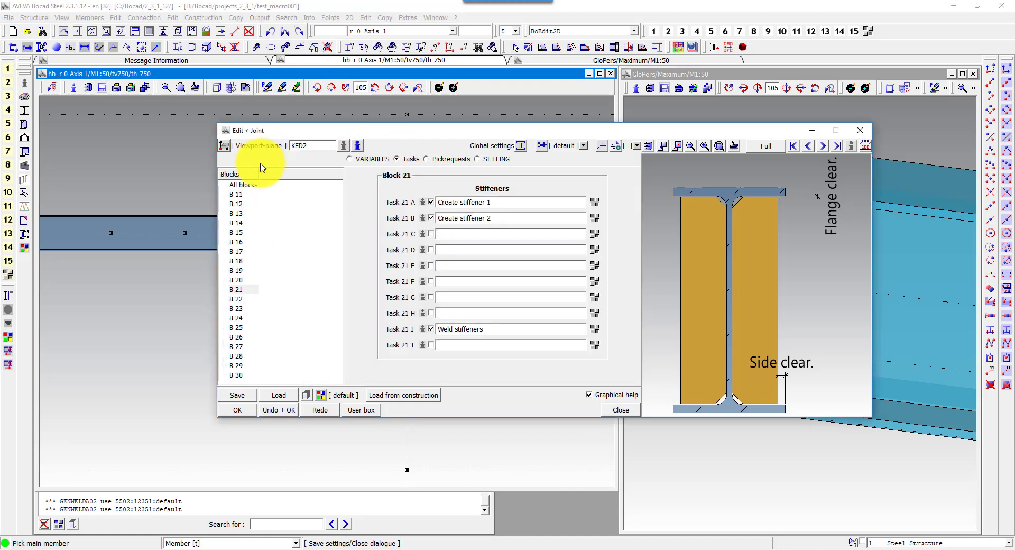
click(243, 184)
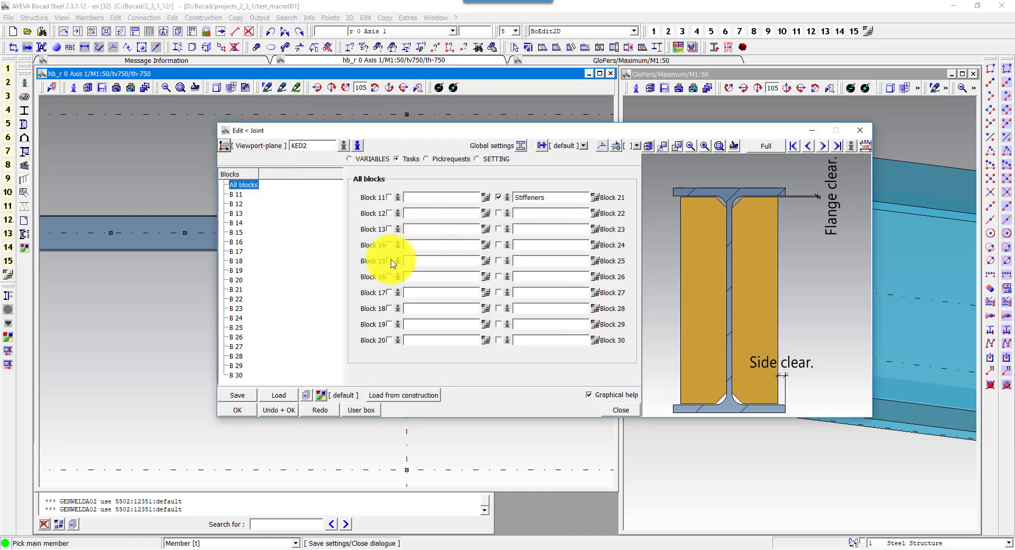
- Activate Block 16 named Tests and turn off graphical help
click(389, 276)
text(Test)
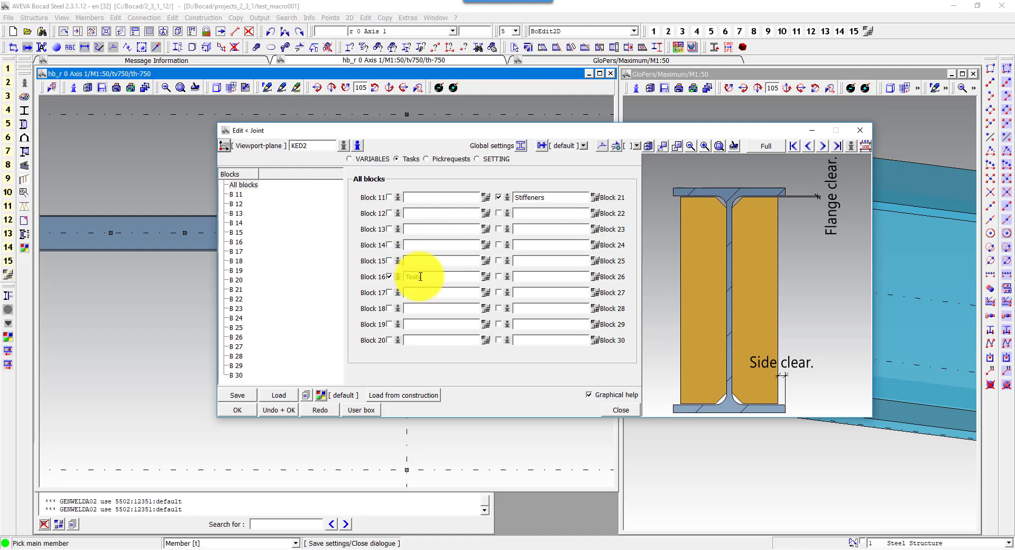
click(421, 277)
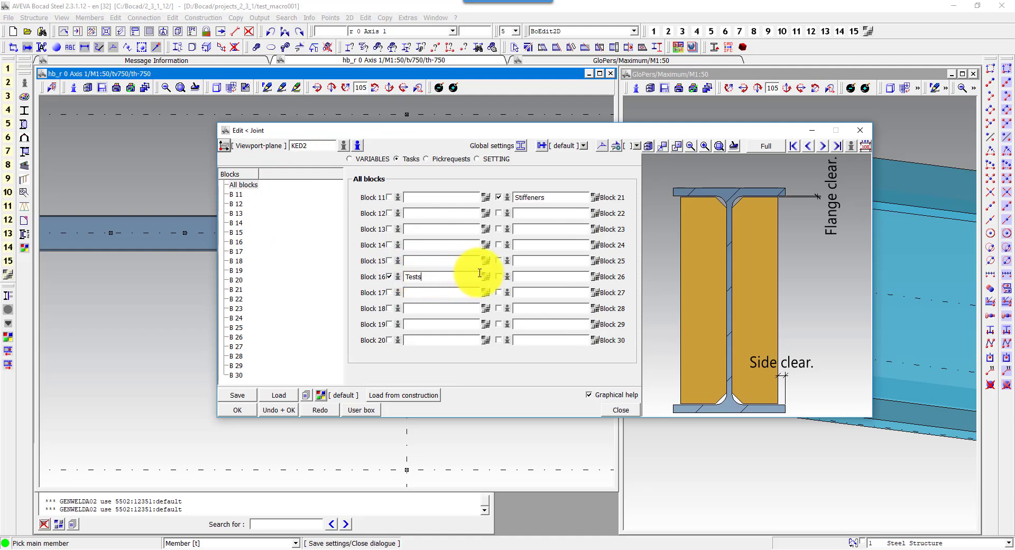
click(597, 394)
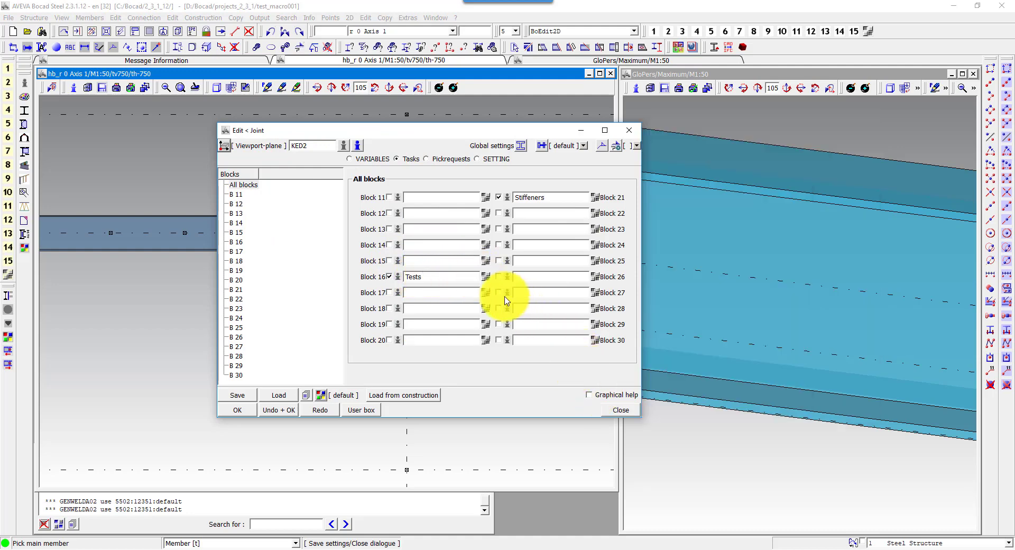
- Activate Task 16 A described as 'Test radius V16' and open its task definition
click(485, 276)
click(432, 202)
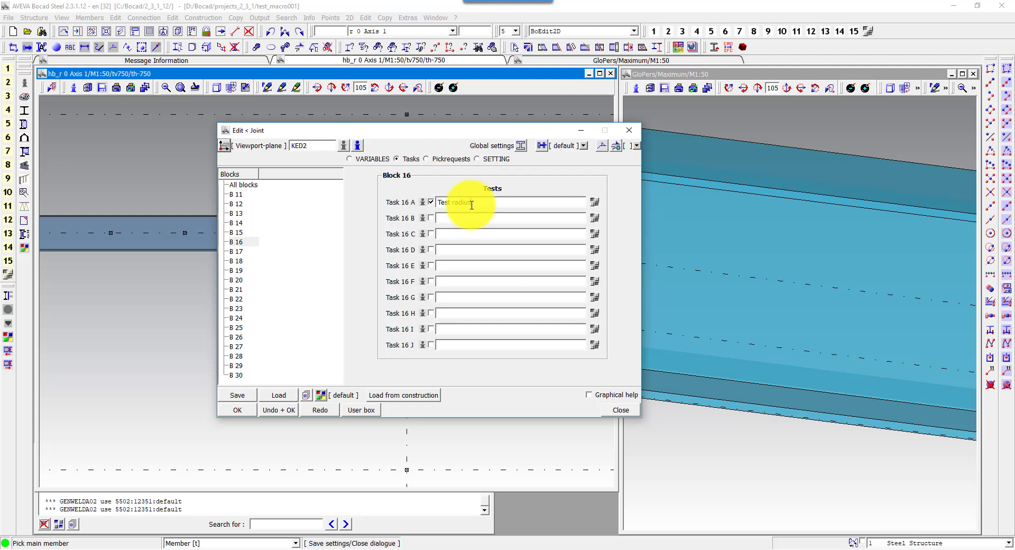
click(488, 202)
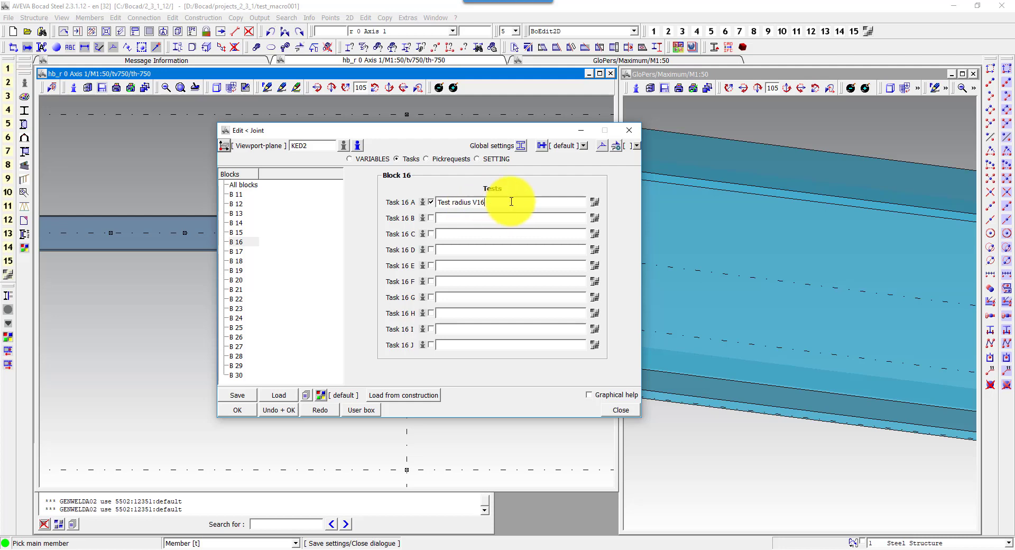
click(595, 203)
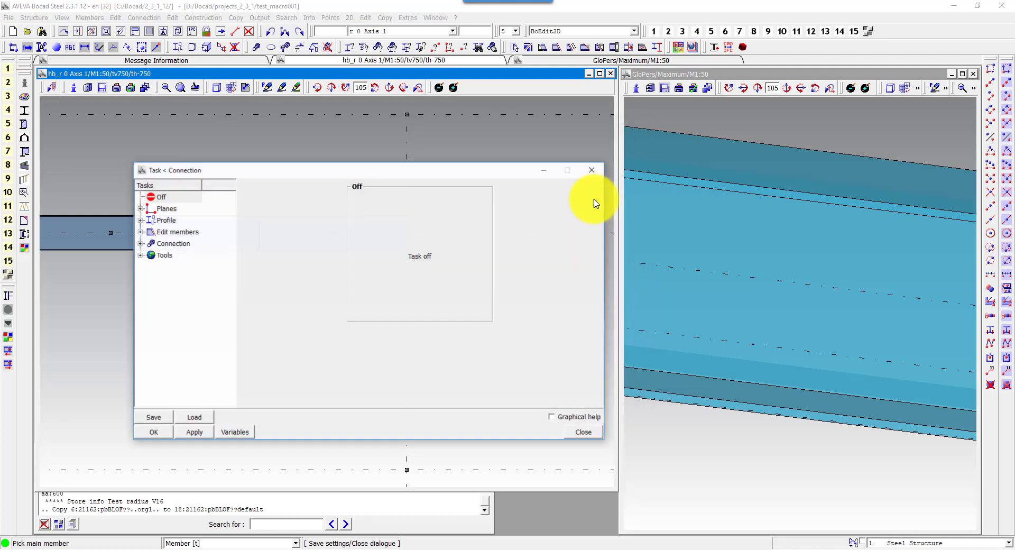
- Set Task 16 A's type to Test from the Tools category and start on the IF condition
double_click(169, 255)
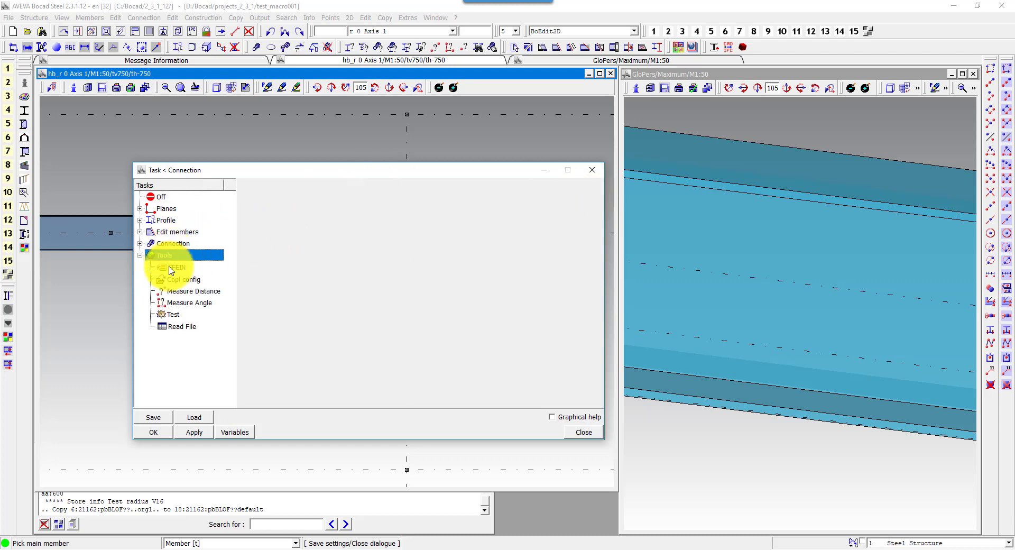
click(178, 316)
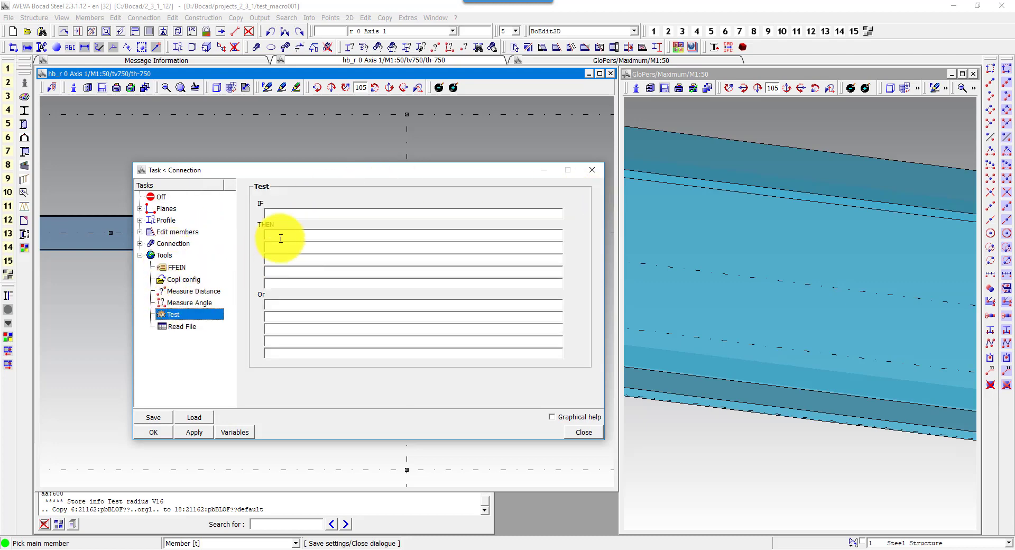
click(289, 212)
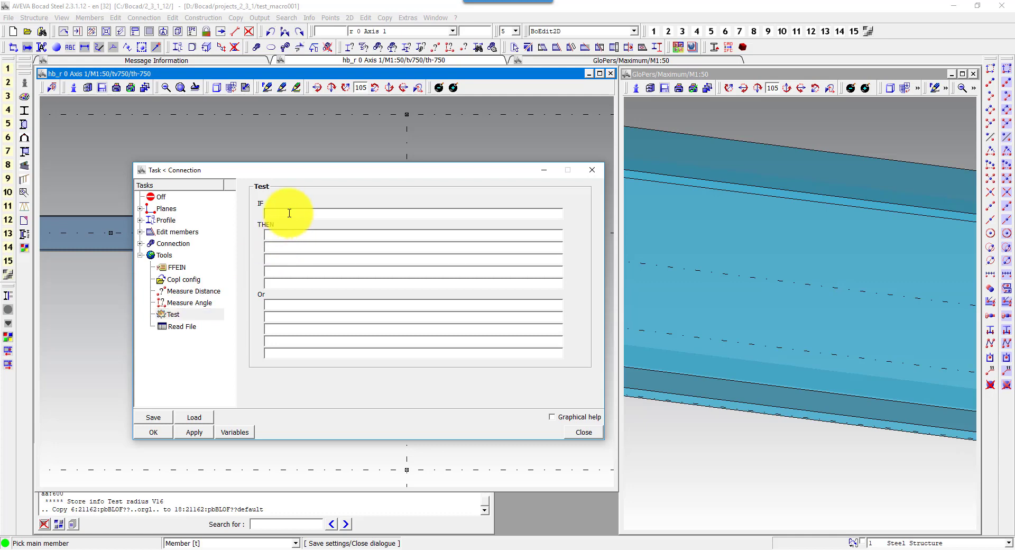
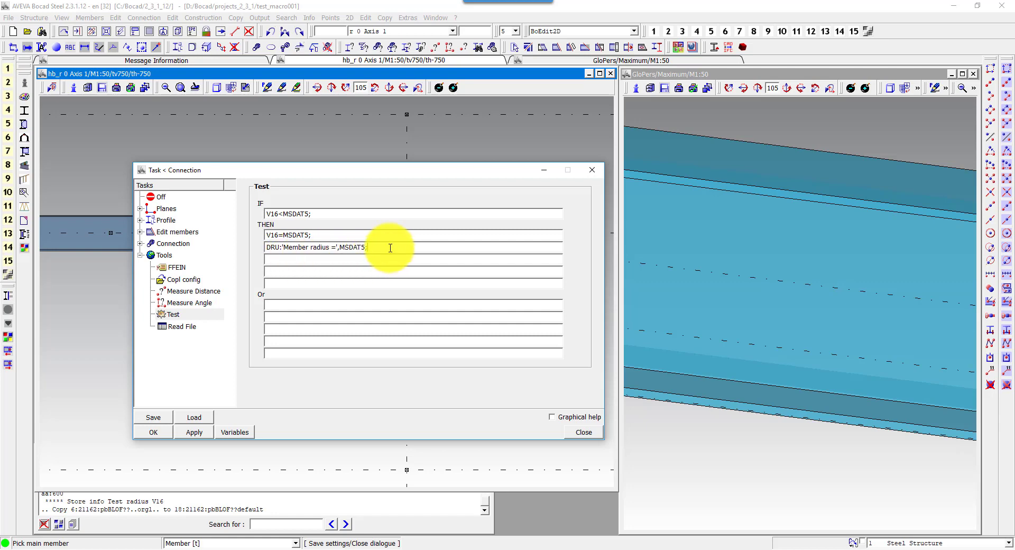
- Keep the member-radius test task and change the V16 Corner clearance joint variable from 15 to 8
click(157, 433)
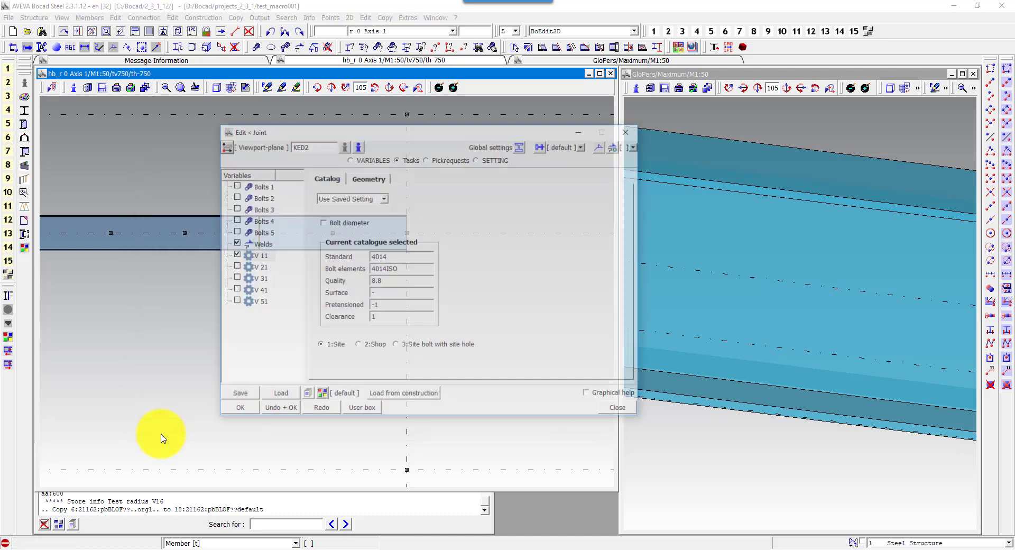
click(363, 158)
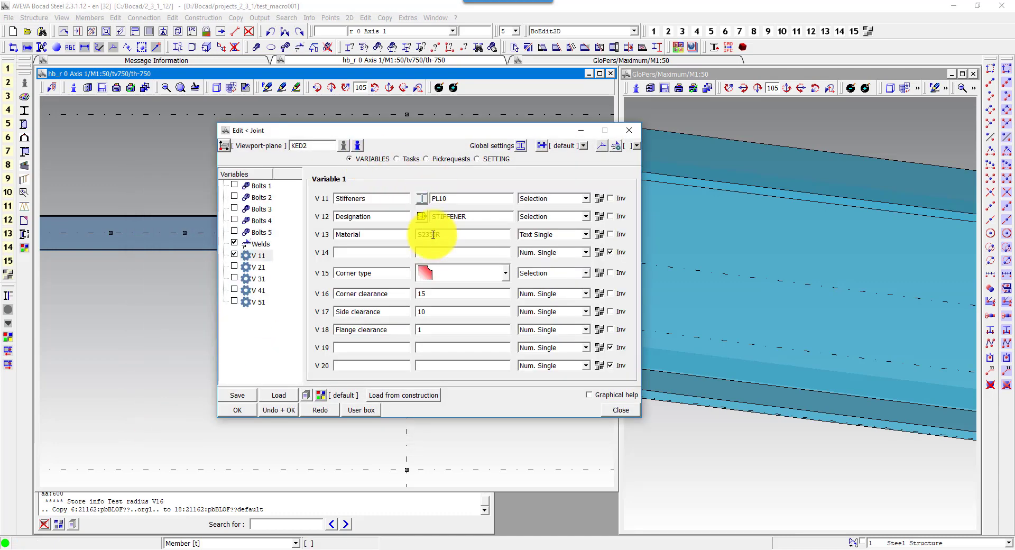
double_click(437, 293)
text(8)
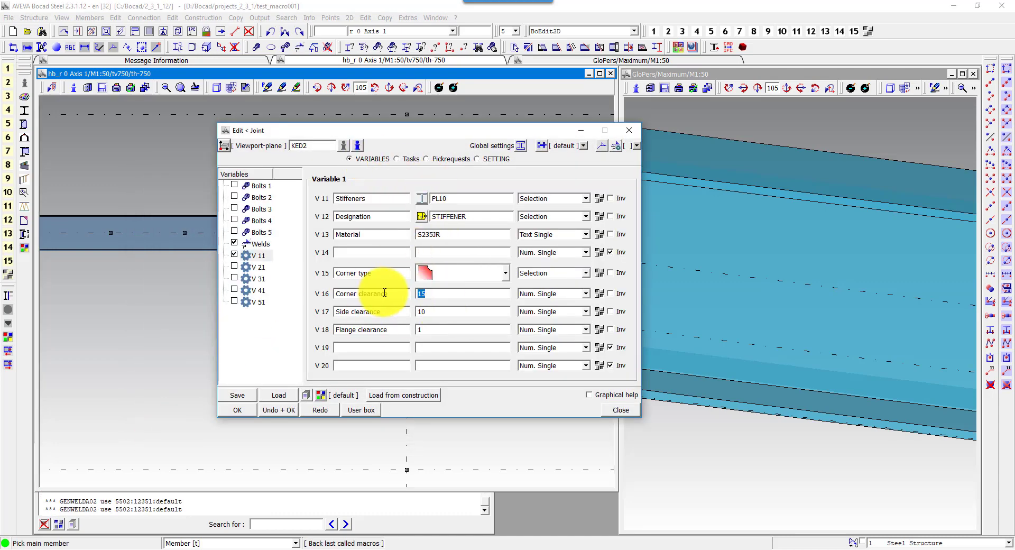
click(240, 408)
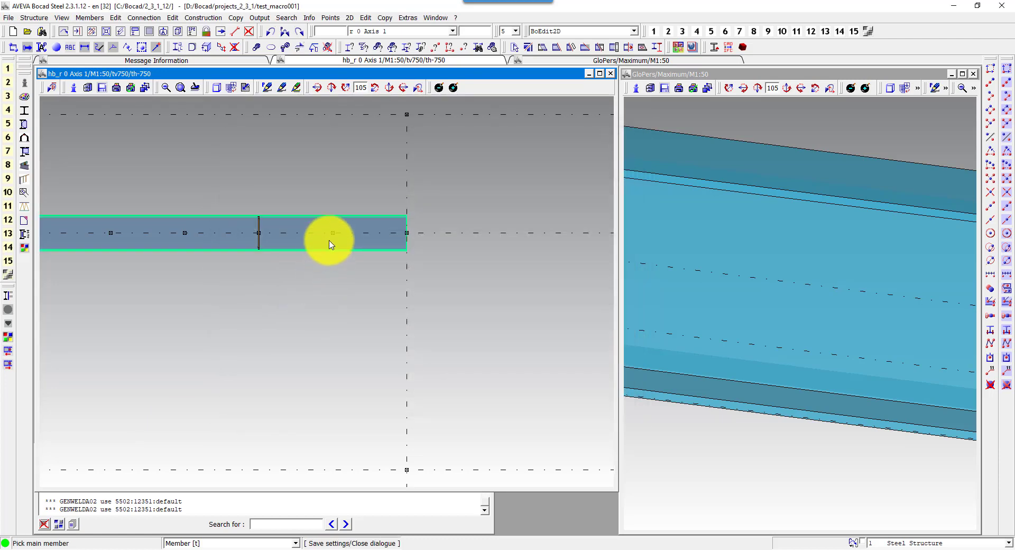
- Apply the joint to the main beam to add two welded stiffener plates, then reopen the joint settings
click(331, 241)
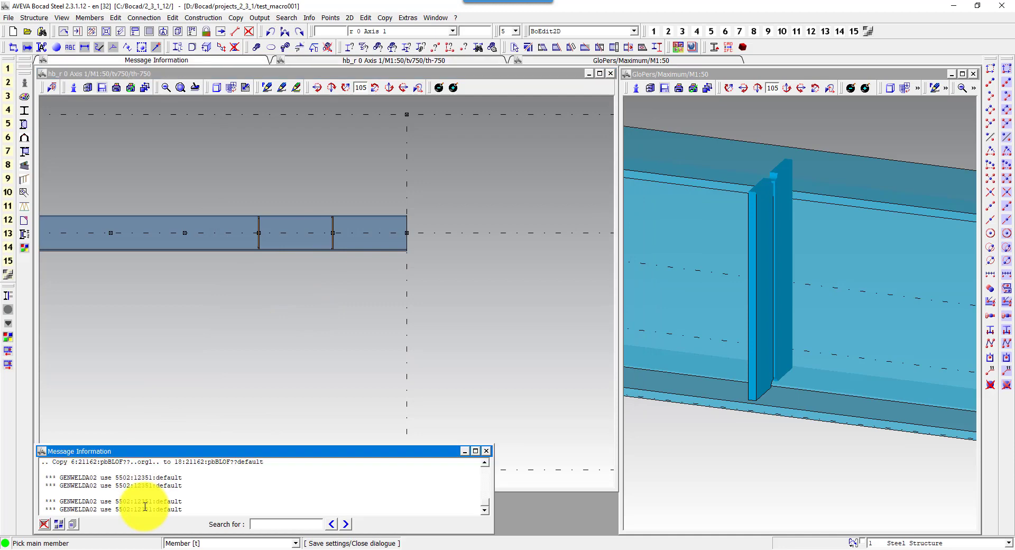
mouse_move(159, 447)
mouse_down()
mouse_move(129, 295)
mouse_move(138, 437)
mouse_up()
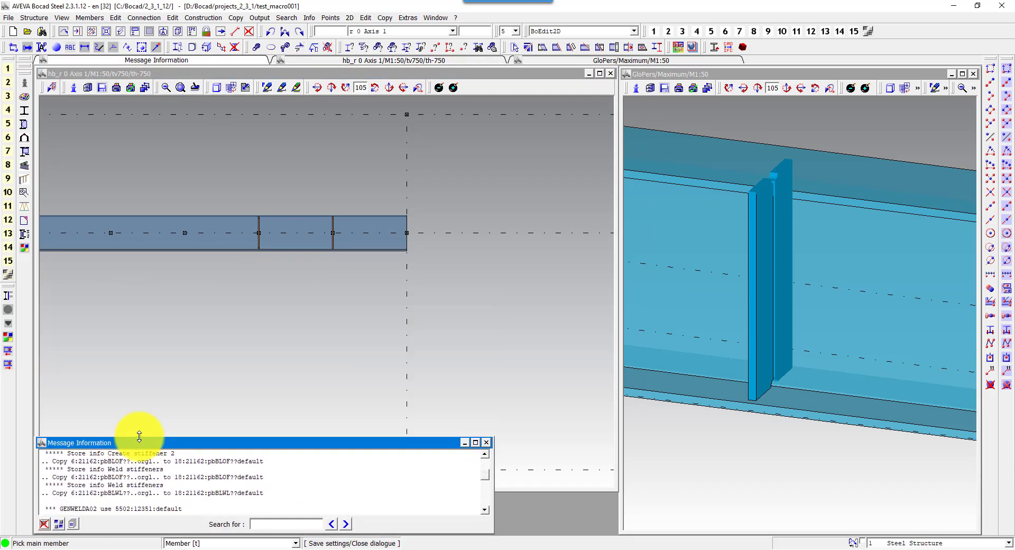
click(45, 525)
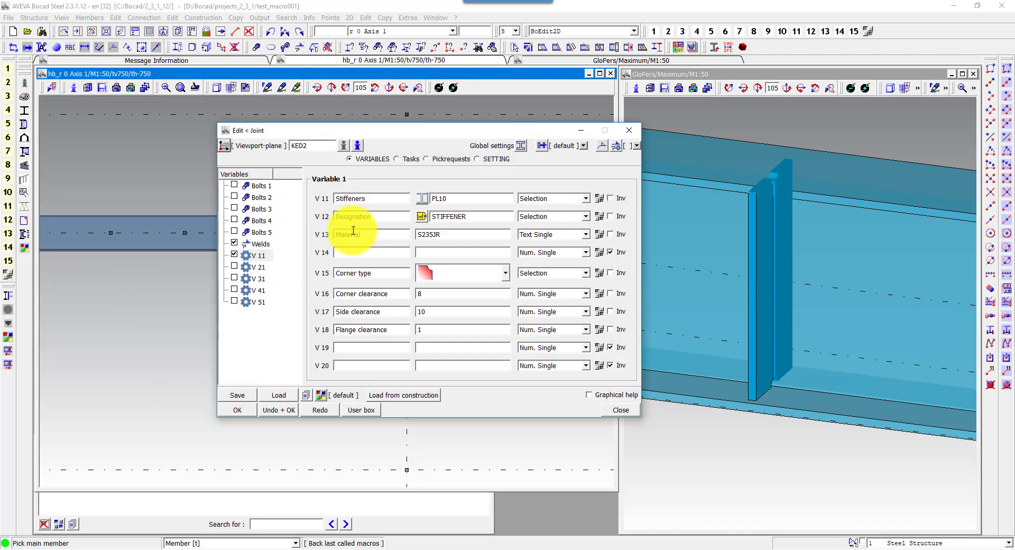
- Enable Task 16 A 'Test radius V16' and apply the joint; the log reports member radius 15.00
click(398, 159)
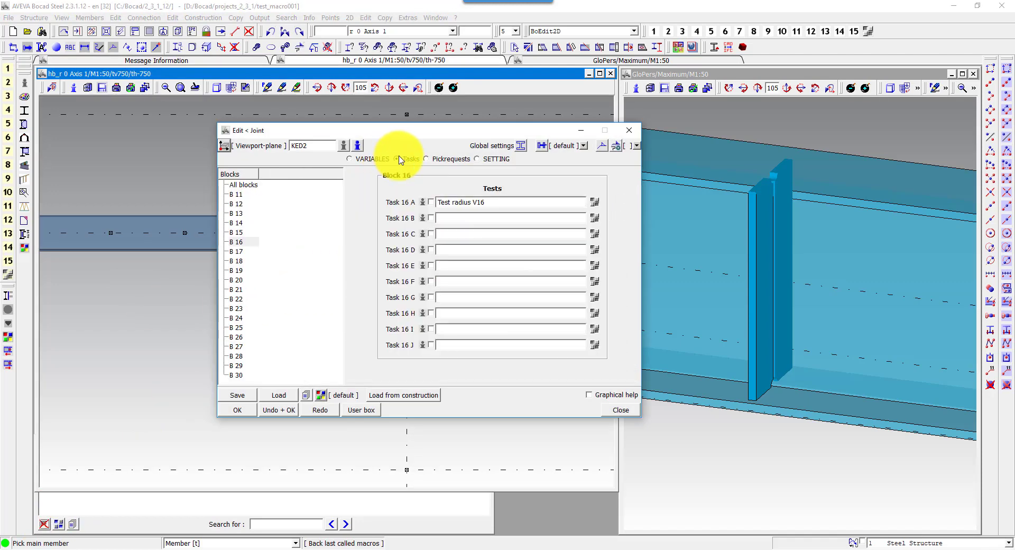
click(431, 202)
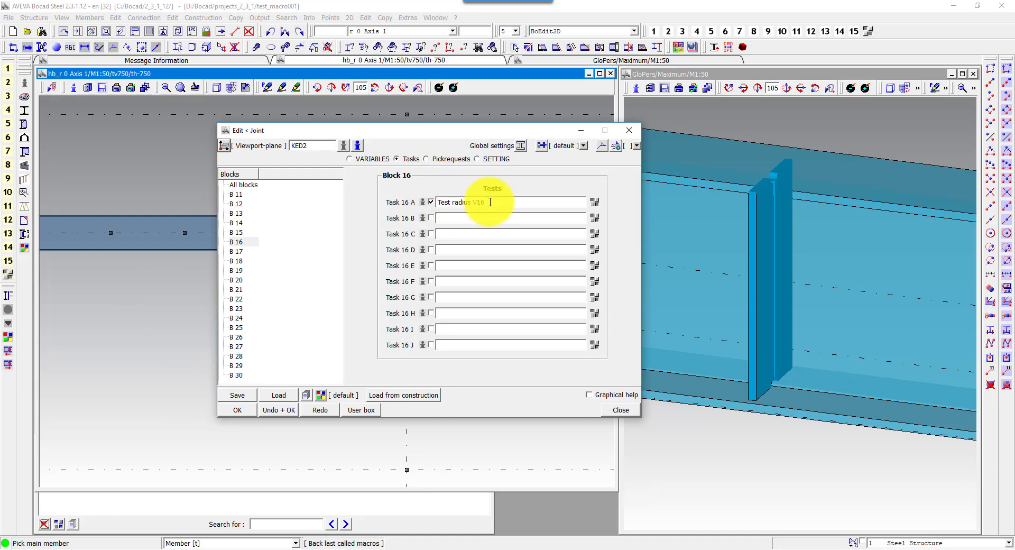
click(317, 410)
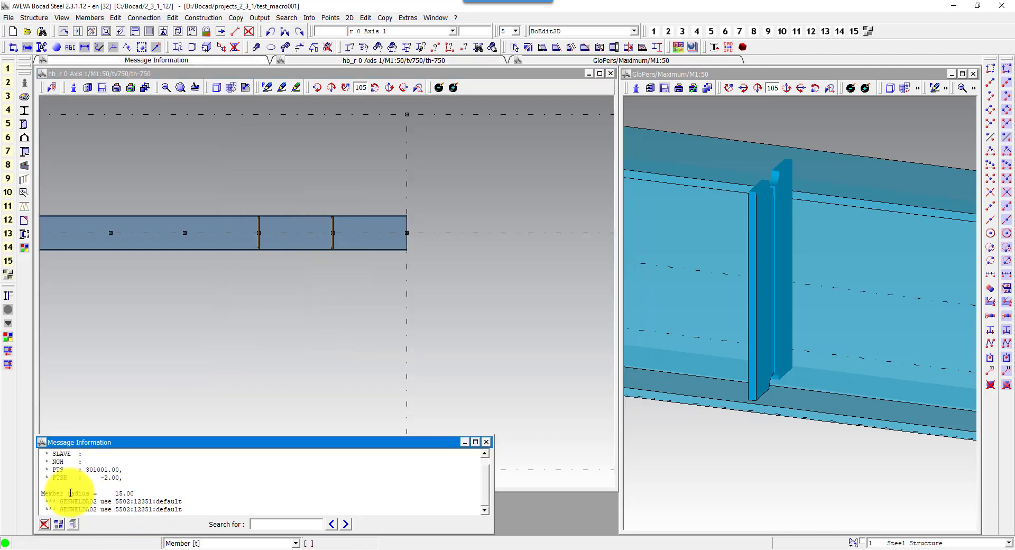
drag(67, 493, 140, 492)
click(143, 492)
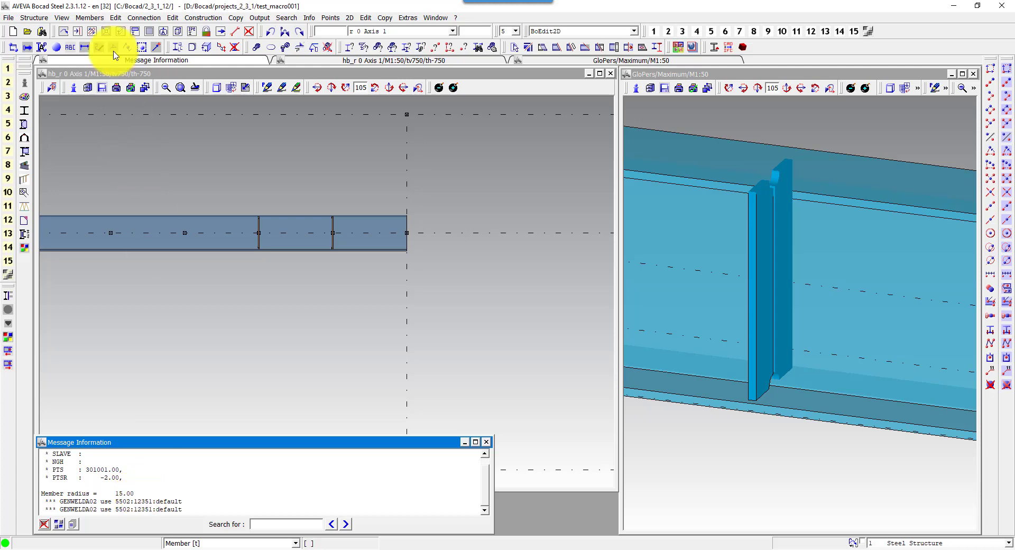
click(106, 31)
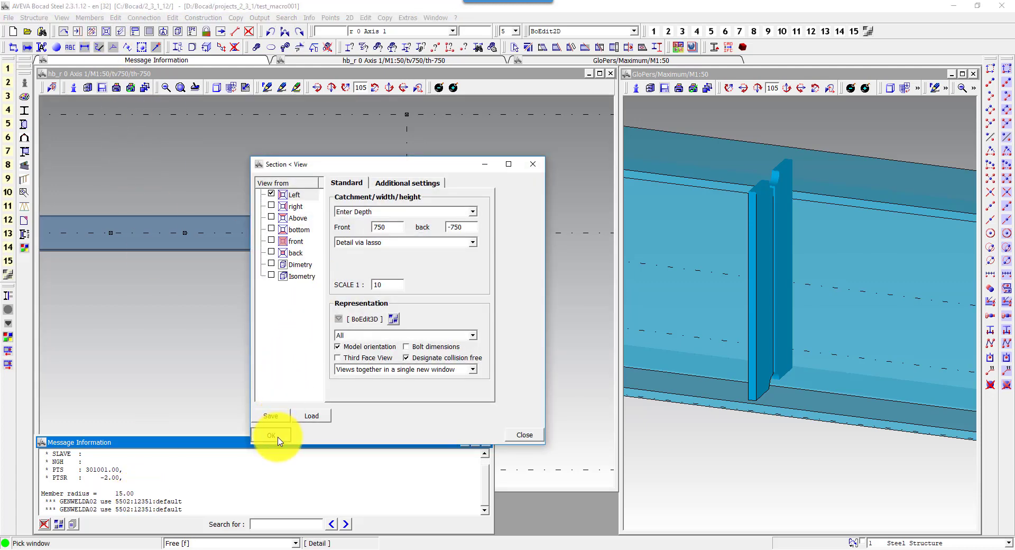
- Create a left section view at 1:10 around the stiffened beam joint
click(270, 435)
click(324, 194)
click(350, 274)
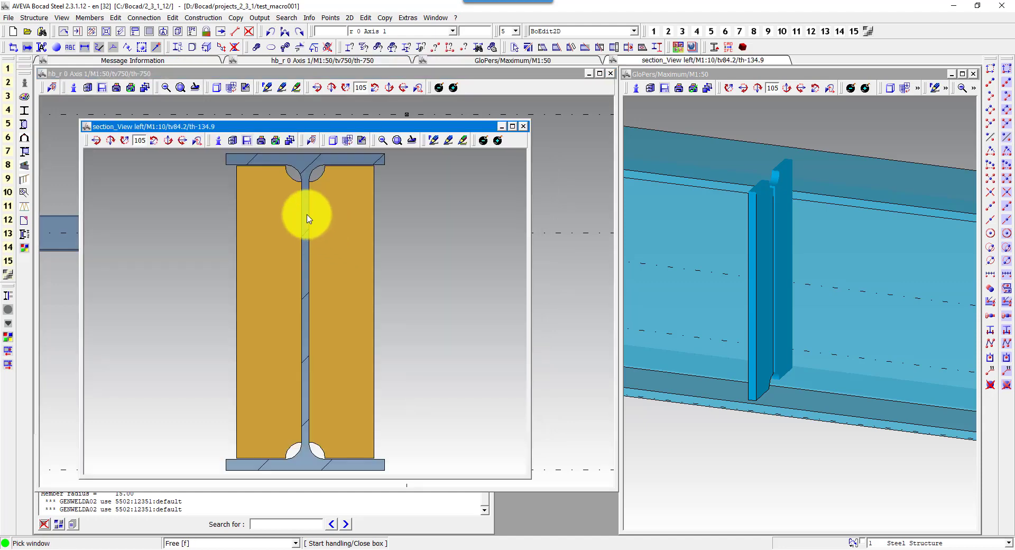
- Measure the stiffener corner cutout between two points, reading 15 by 15
scroll(265, 203, up, 3)
click(437, 50)
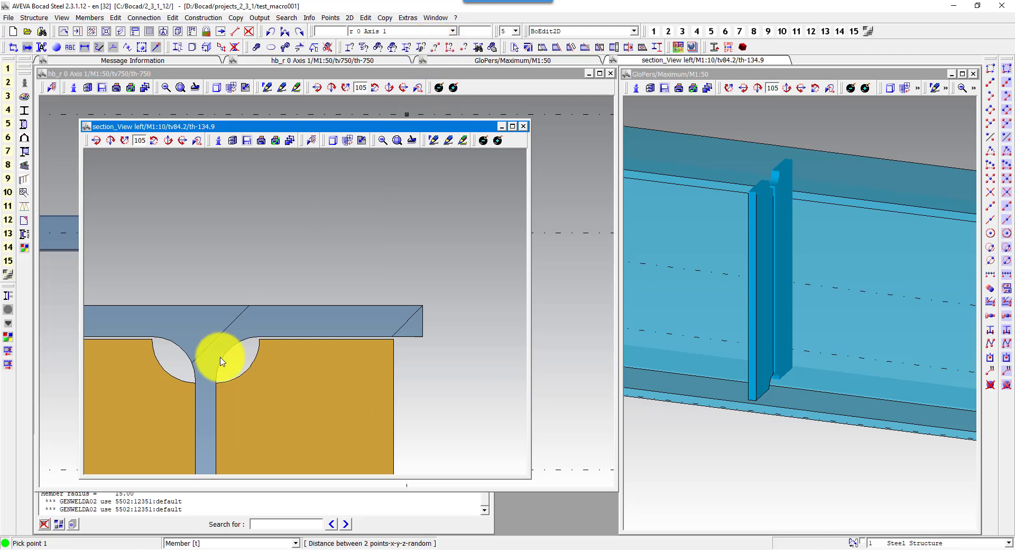
click(151, 339)
click(199, 387)
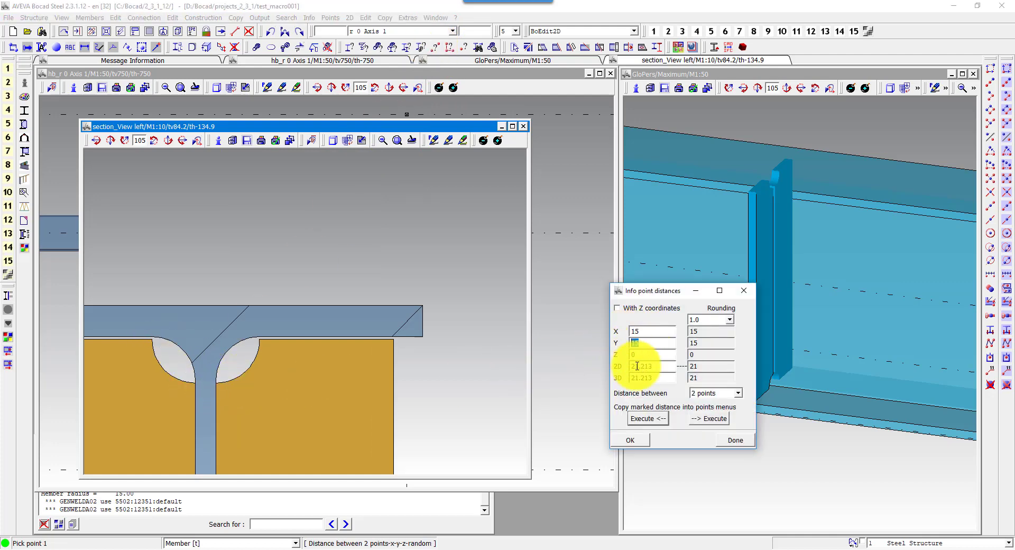
click(736, 440)
scroll(444, 318, down, 3)
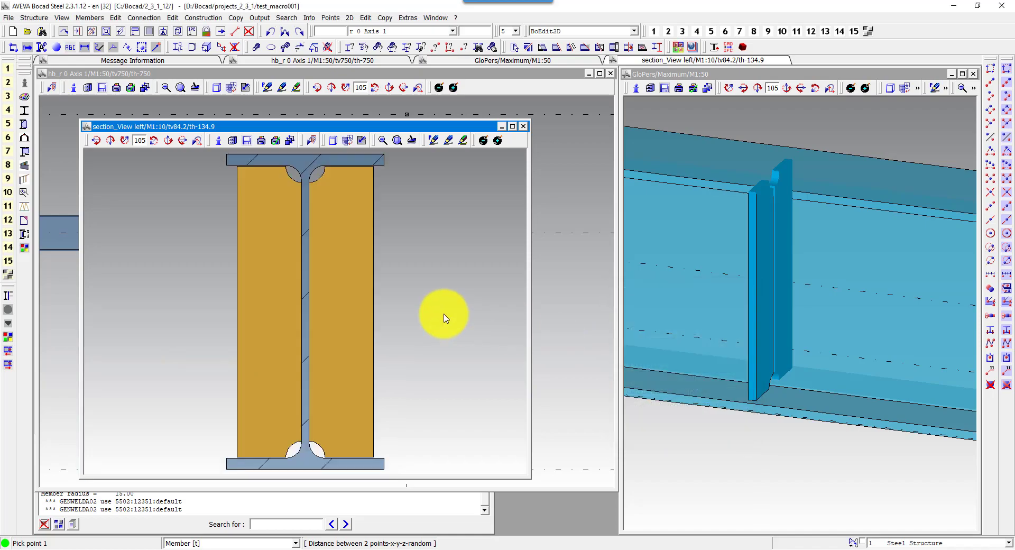